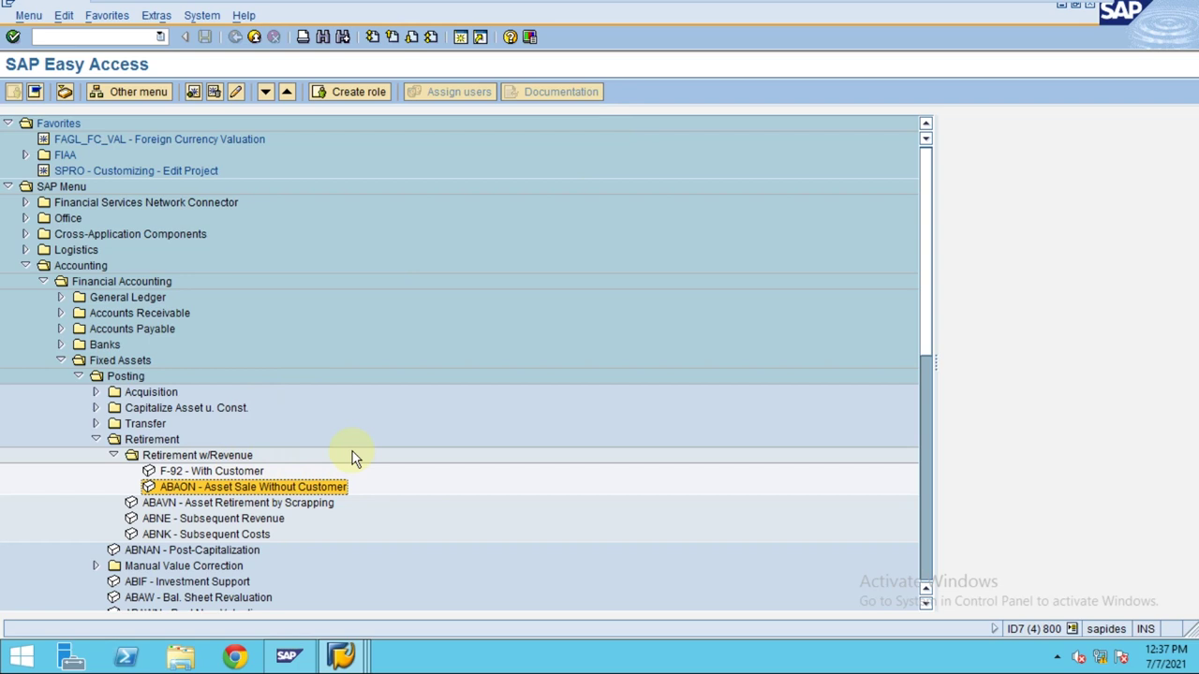
Close the second SAP Easy Access session and decline logging off from the remaining one.
{"action": "left_click", "coordinate": [343, 653]}
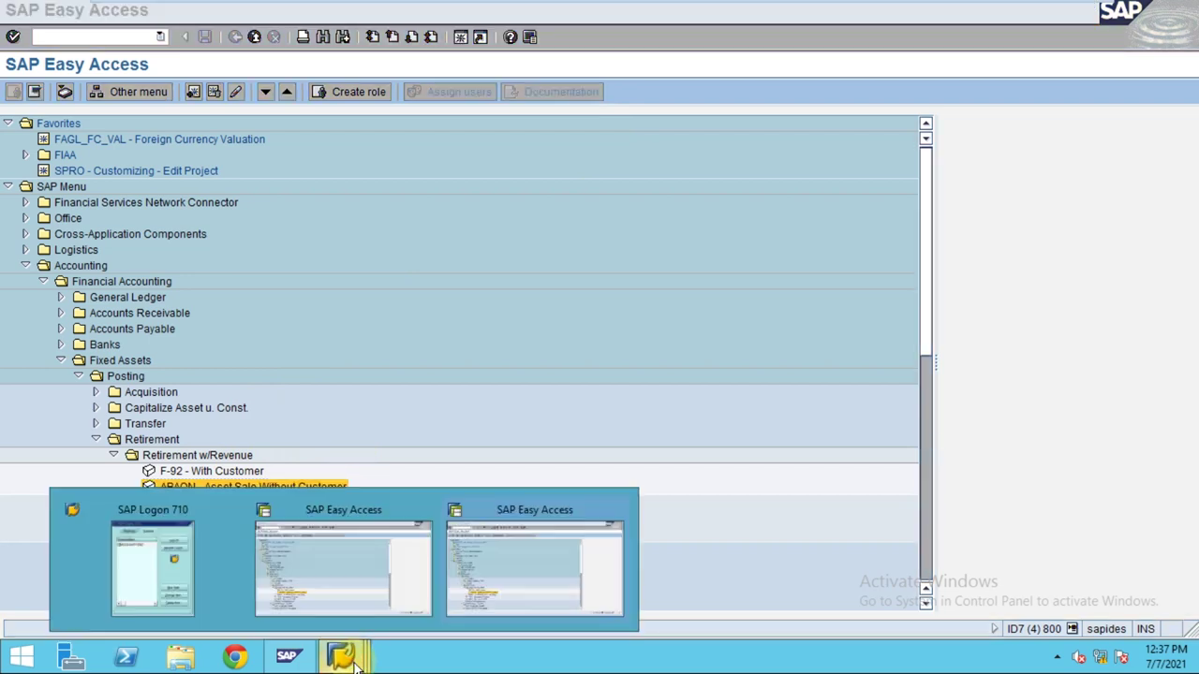
{"action": "left_click", "coordinate": [383, 588]}
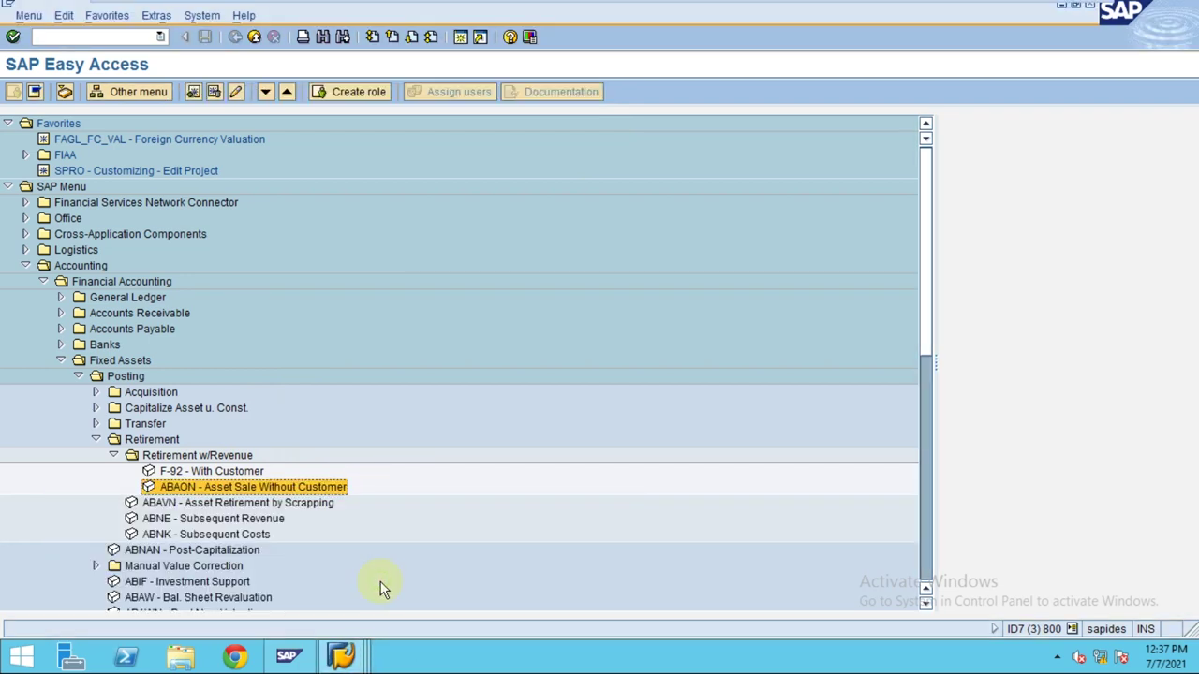
{"action": "left_click", "coordinate": [254, 38]}
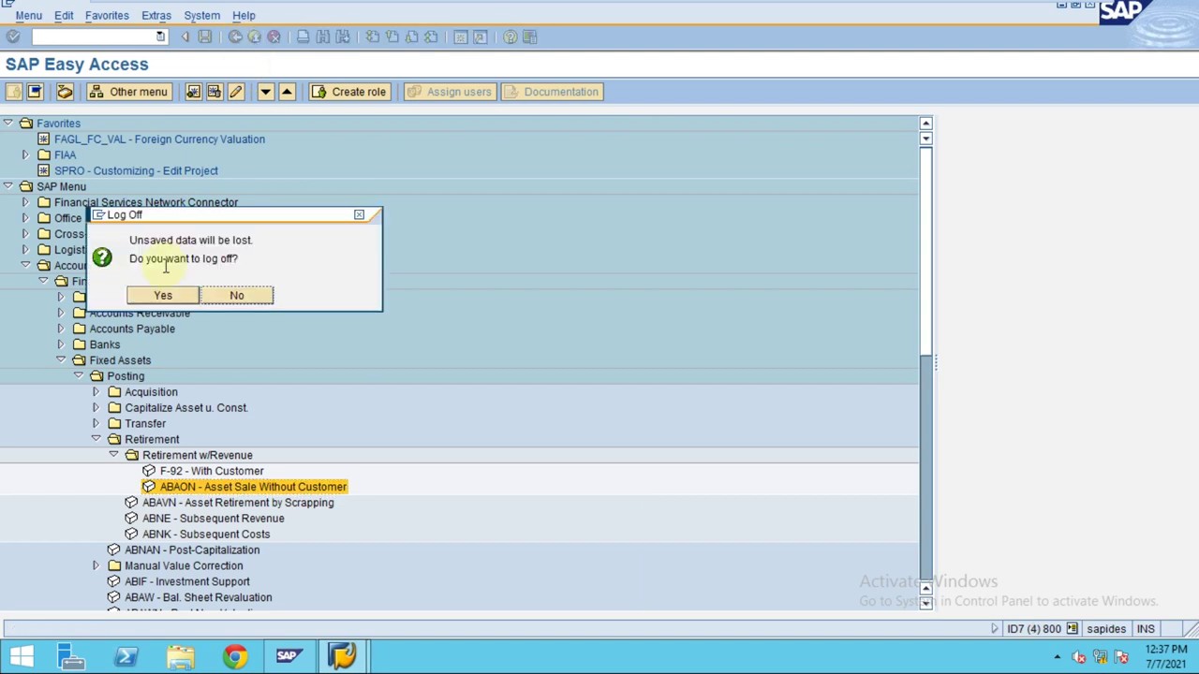
{"action": "left_click", "coordinate": [229, 296]}
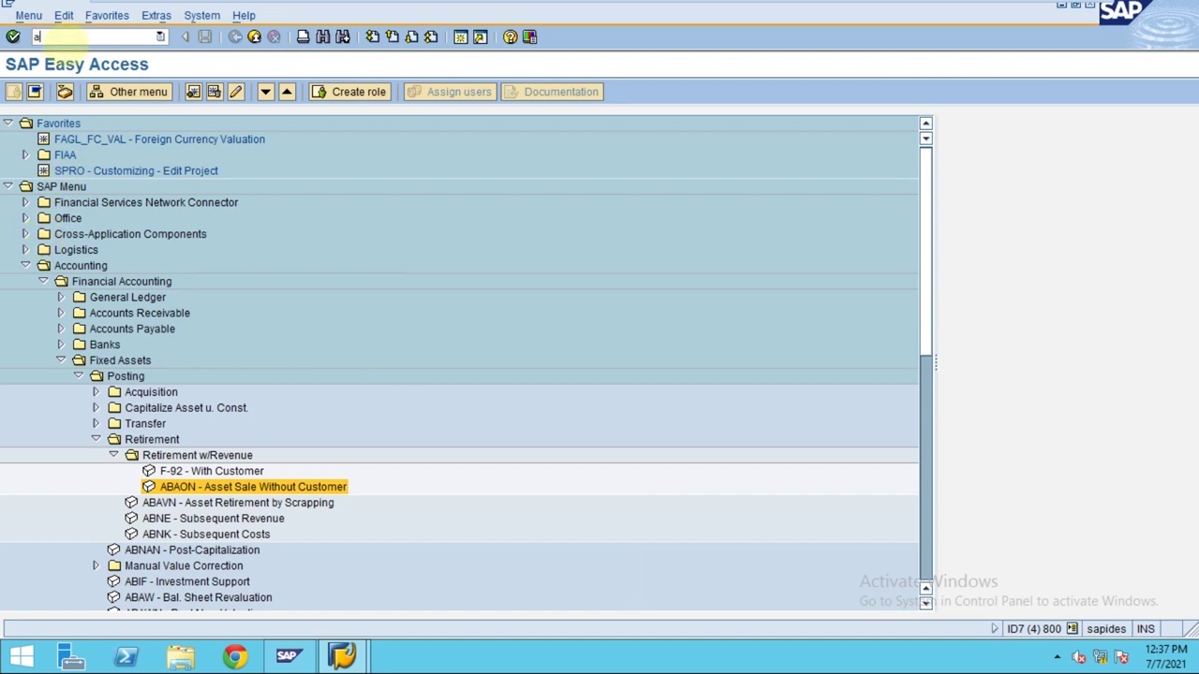
Execute a test depreciation posting run in AFAB for company code 2800, fiscal year 2020, posting period 6, with assets listed.
{"action": "left_click", "coordinate": [77, 37]}
{"action": "type", "text": "afab"}
{"action": "key", "text": "Return"}
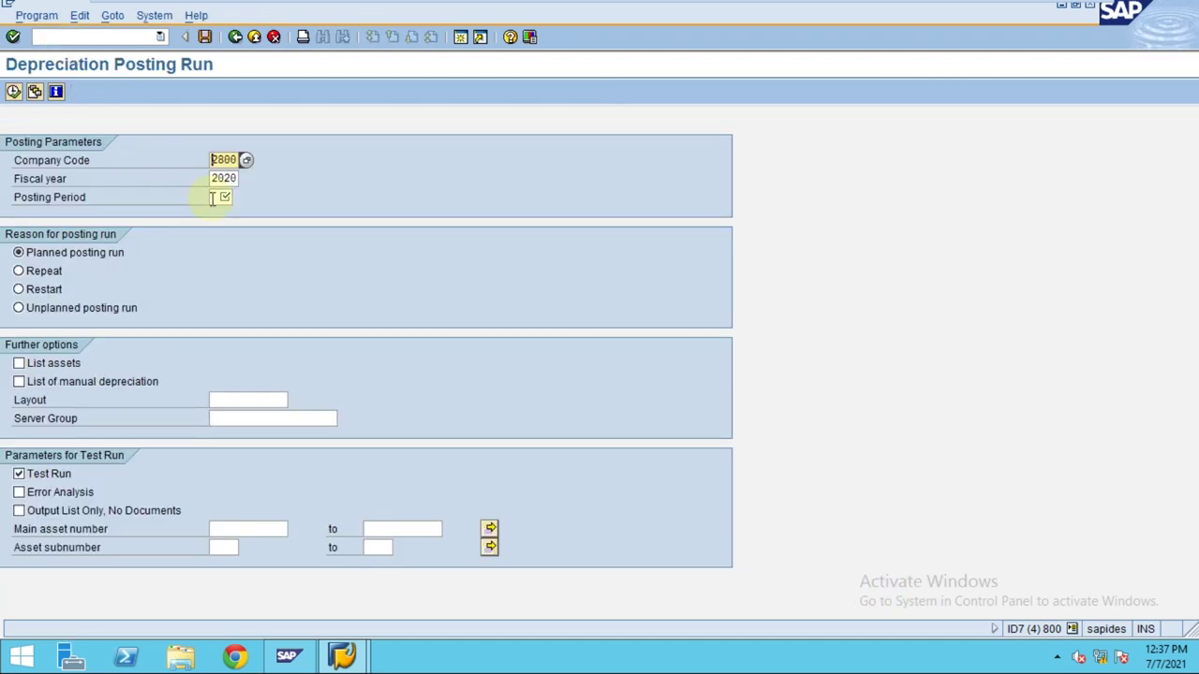
{"action": "left_click", "coordinate": [224, 198]}
{"action": "left_click", "coordinate": [47, 362]}
{"action": "left_click", "coordinate": [13, 91]}
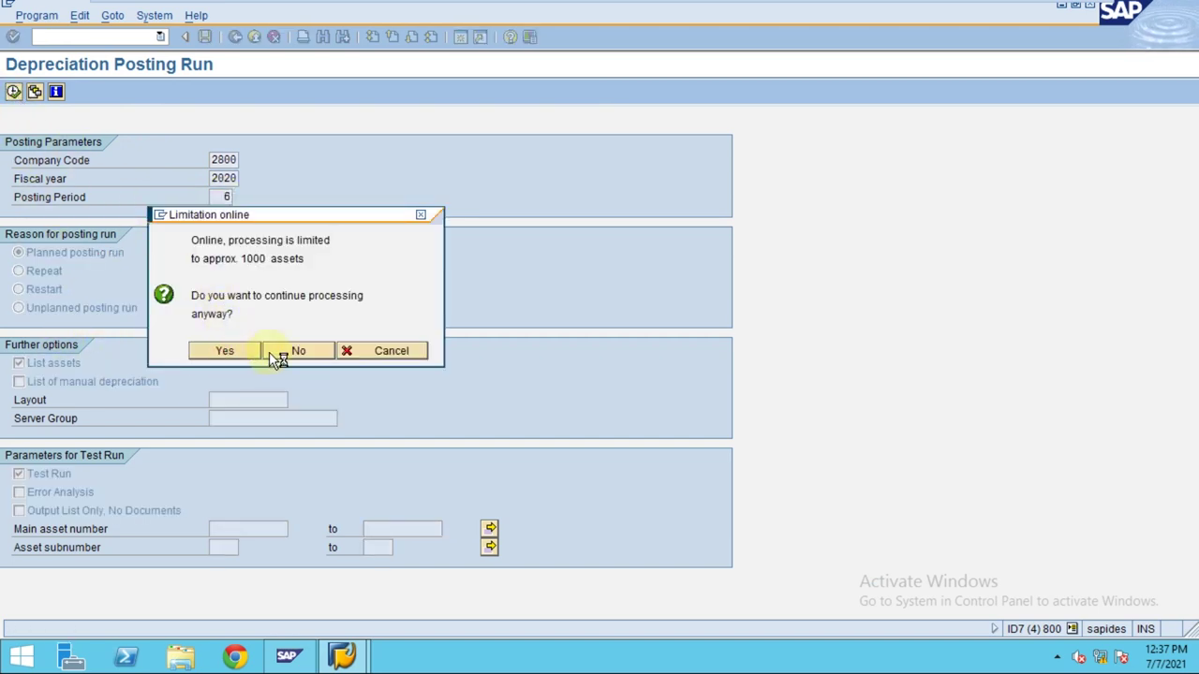
{"action": "left_click", "coordinate": [268, 354]}
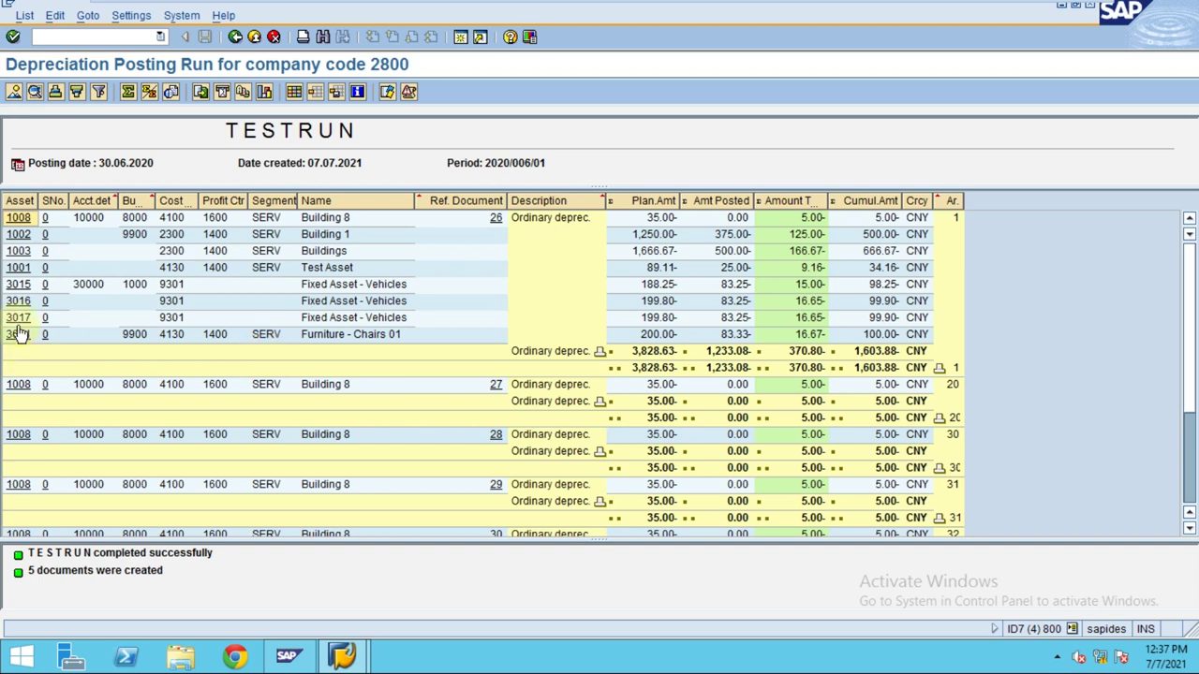
Examine the depreciation amounts of vehicle assets 3017 and 3015 in the test run, and return to SAP Easy Access.
{"action": "left_click", "coordinate": [648, 320]}
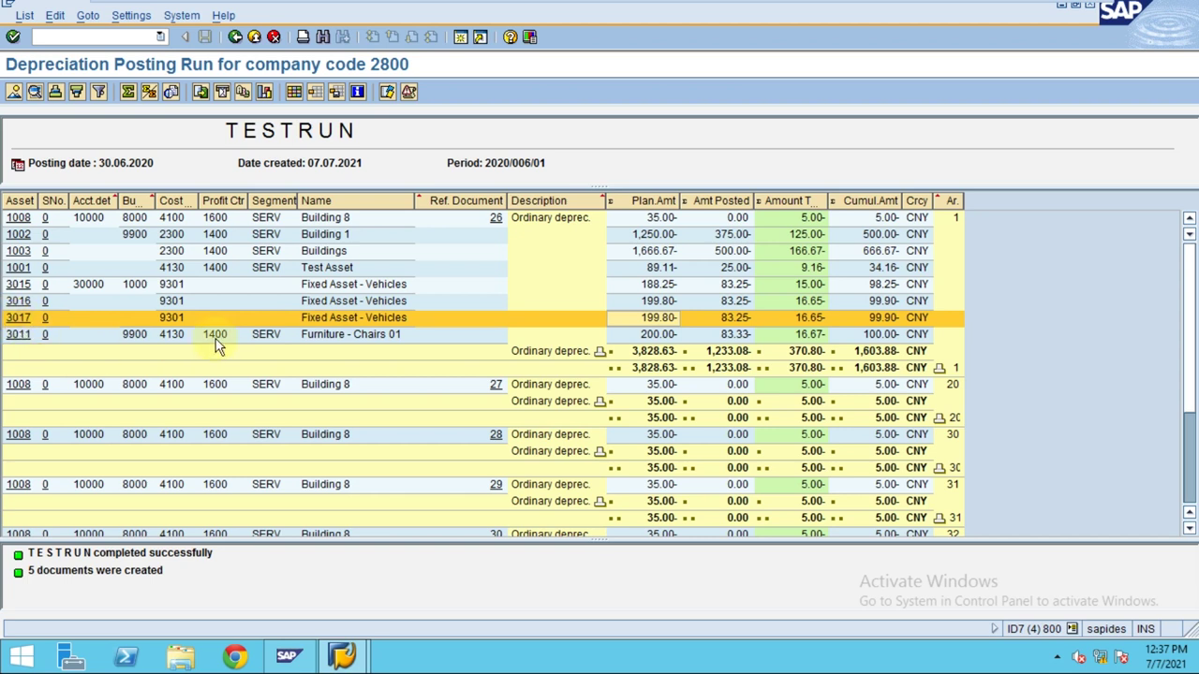
{"action": "left_click", "coordinate": [356, 289]}
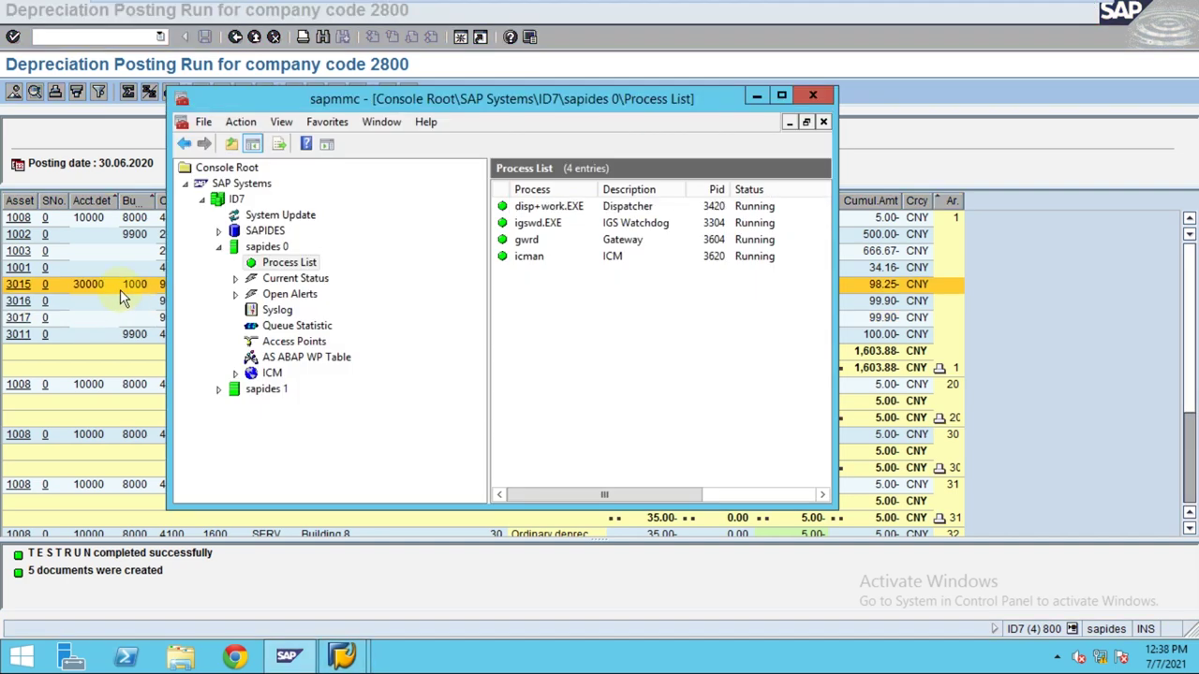
{"action": "left_click", "coordinate": [756, 96]}
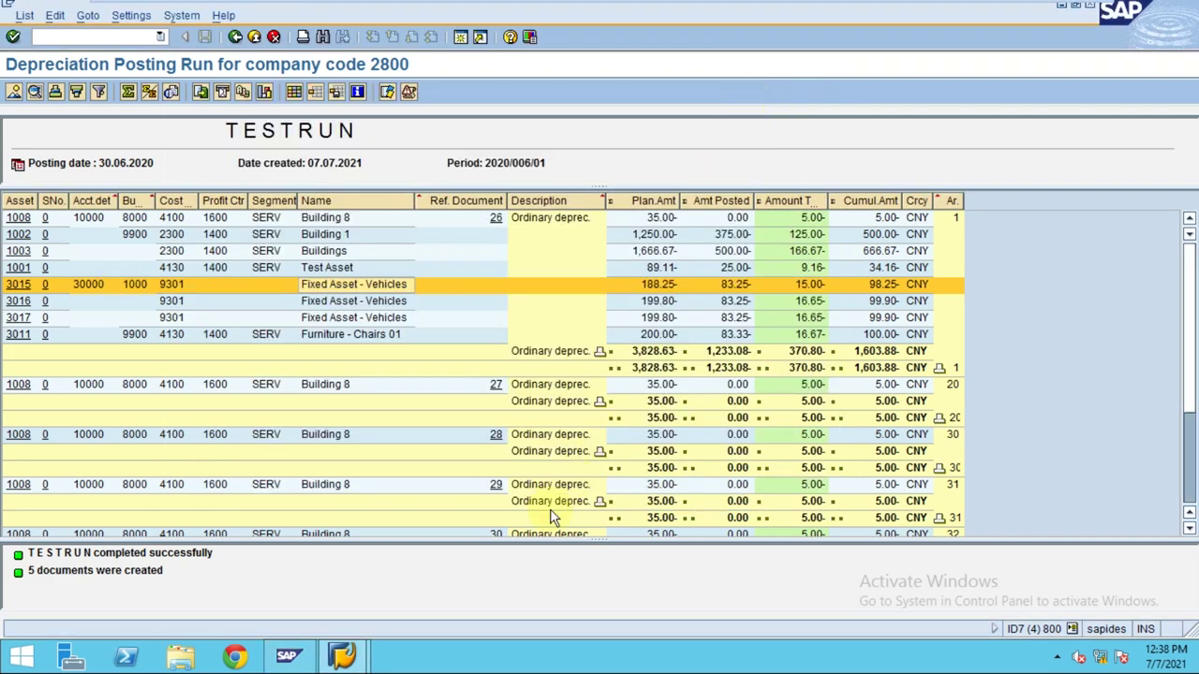
{"action": "mouse_move", "coordinate": [354, 663]}
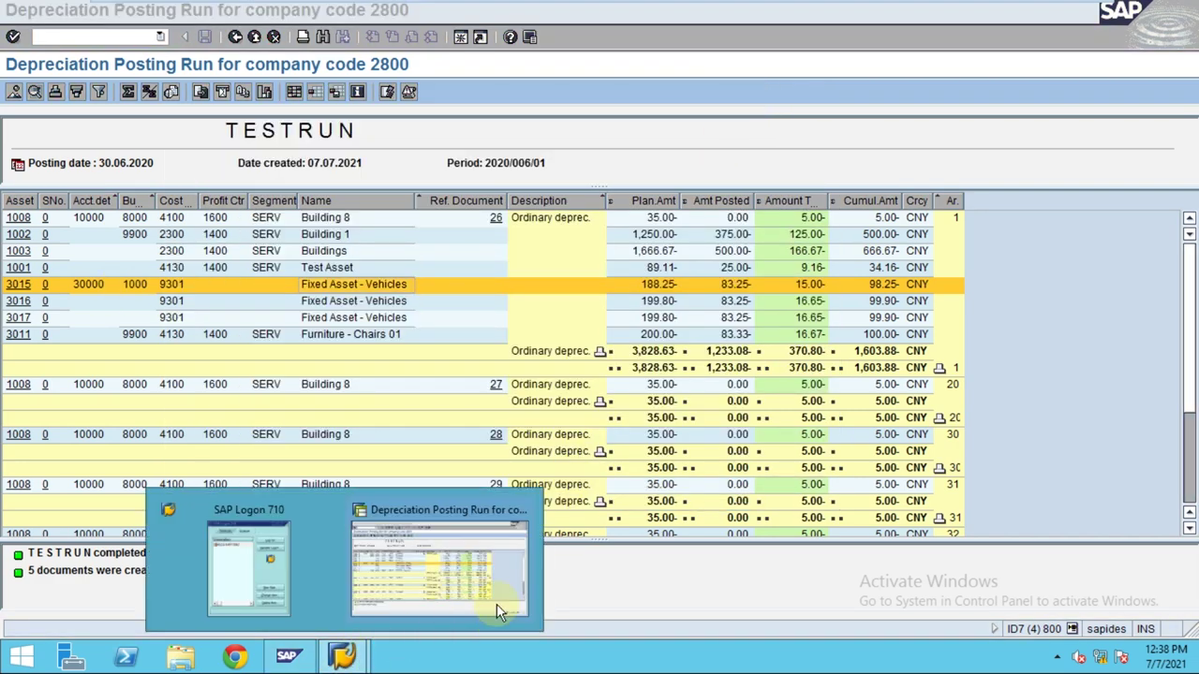
{"action": "left_click", "coordinate": [1049, 373]}
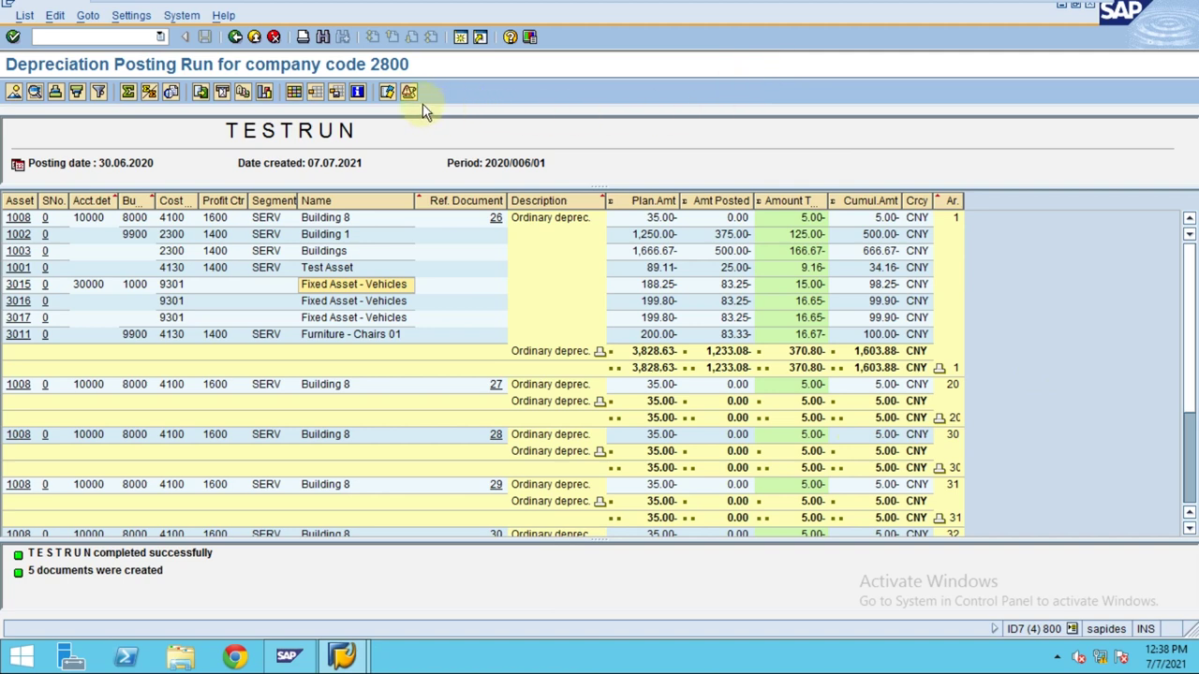
{"action": "left_click", "coordinate": [235, 37]}
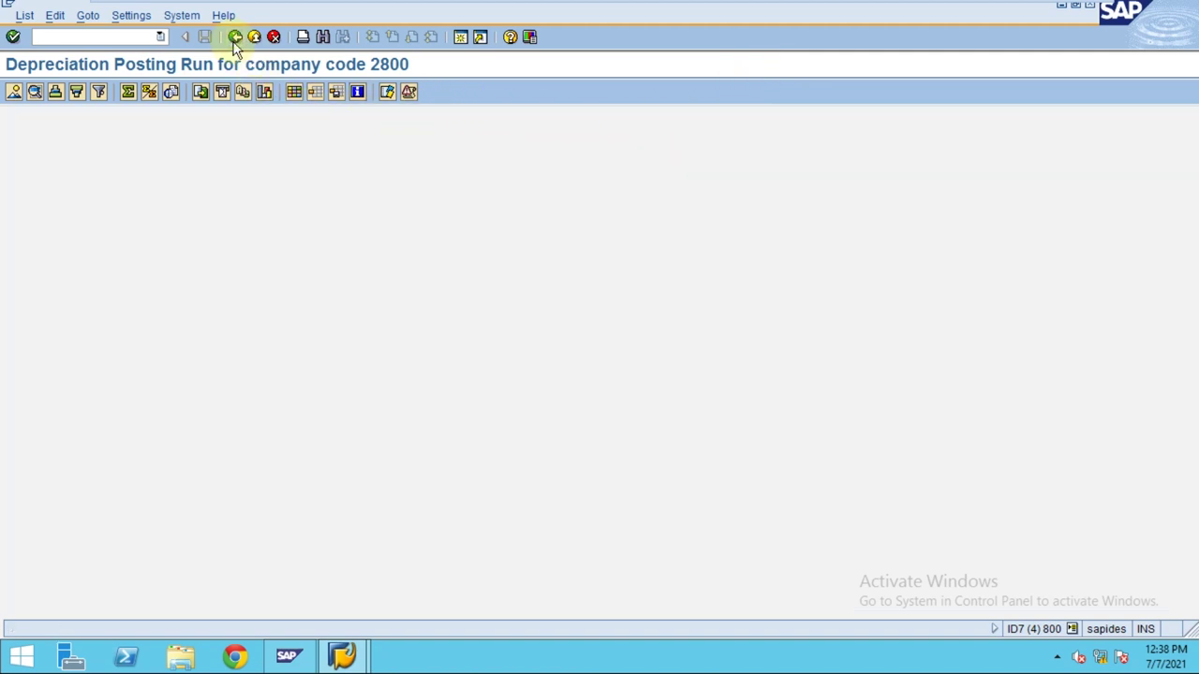
{"action": "left_click", "coordinate": [235, 38]}
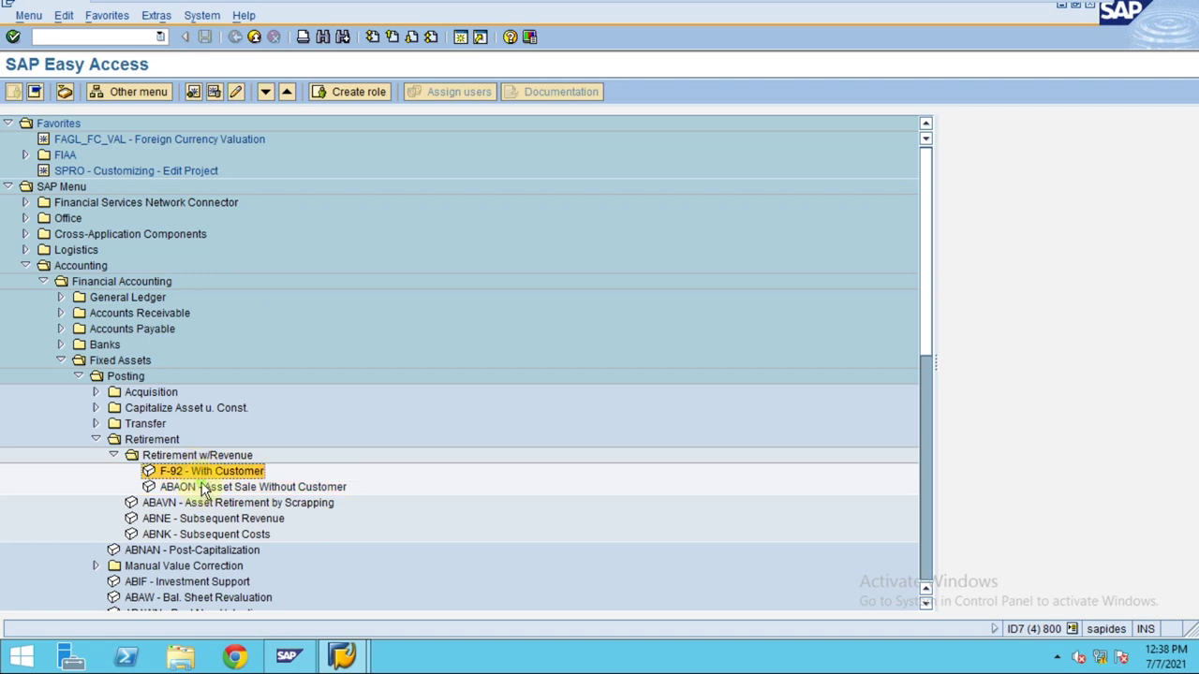
{"action": "mouse_move", "coordinate": [689, 10]}
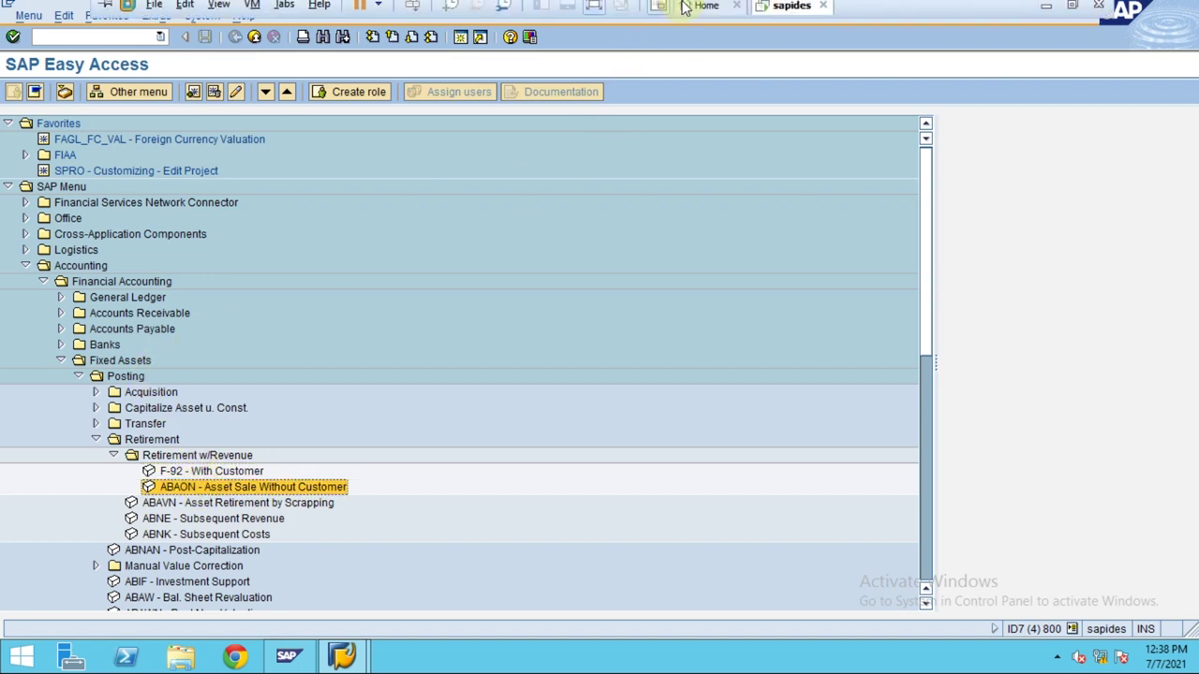
{"action": "left_click", "coordinate": [759, 10]}
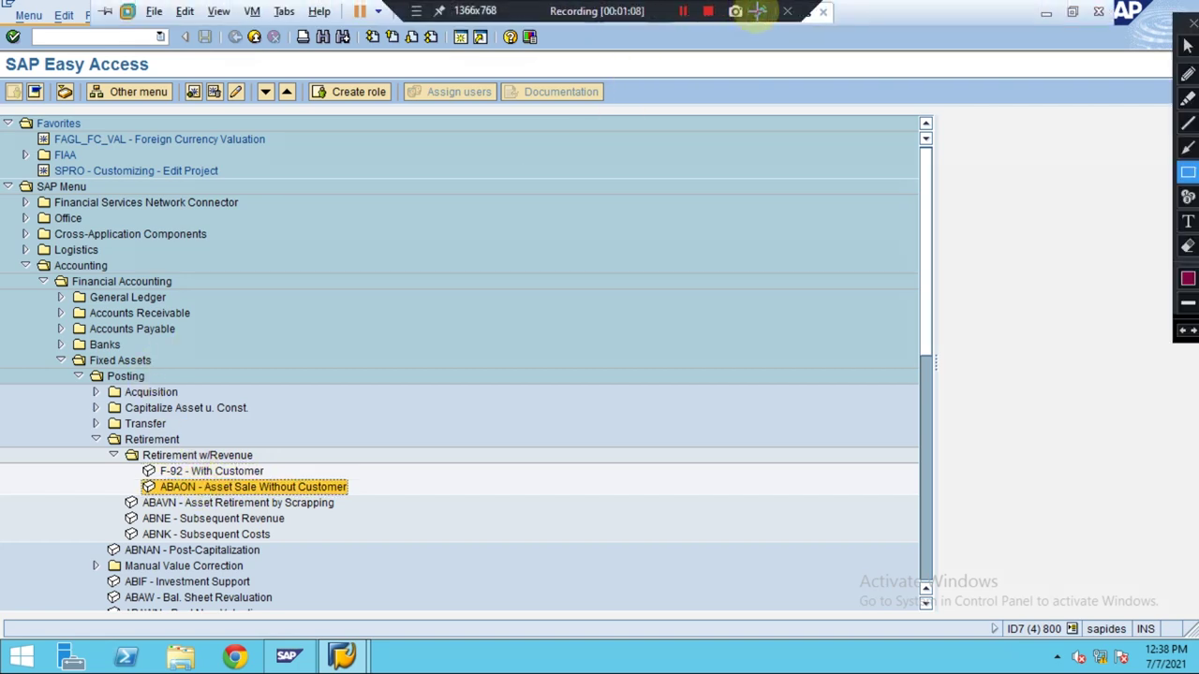
{"action": "left_click", "coordinate": [1188, 196]}
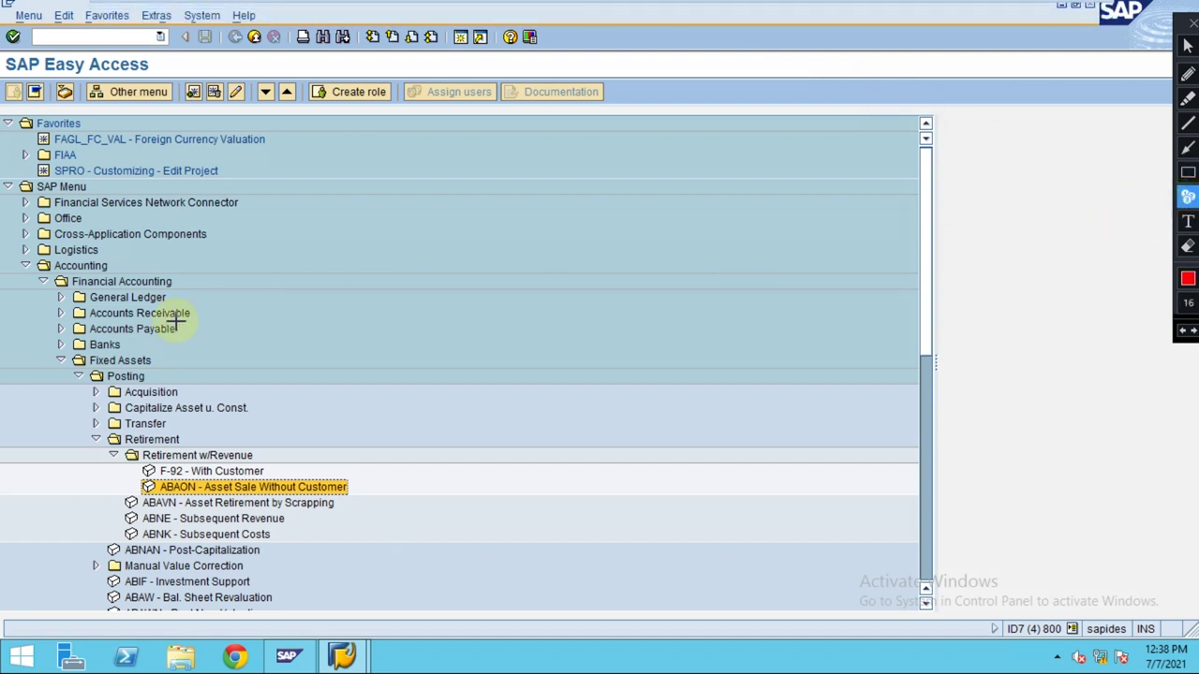
{"action": "left_click", "coordinate": [113, 263]}
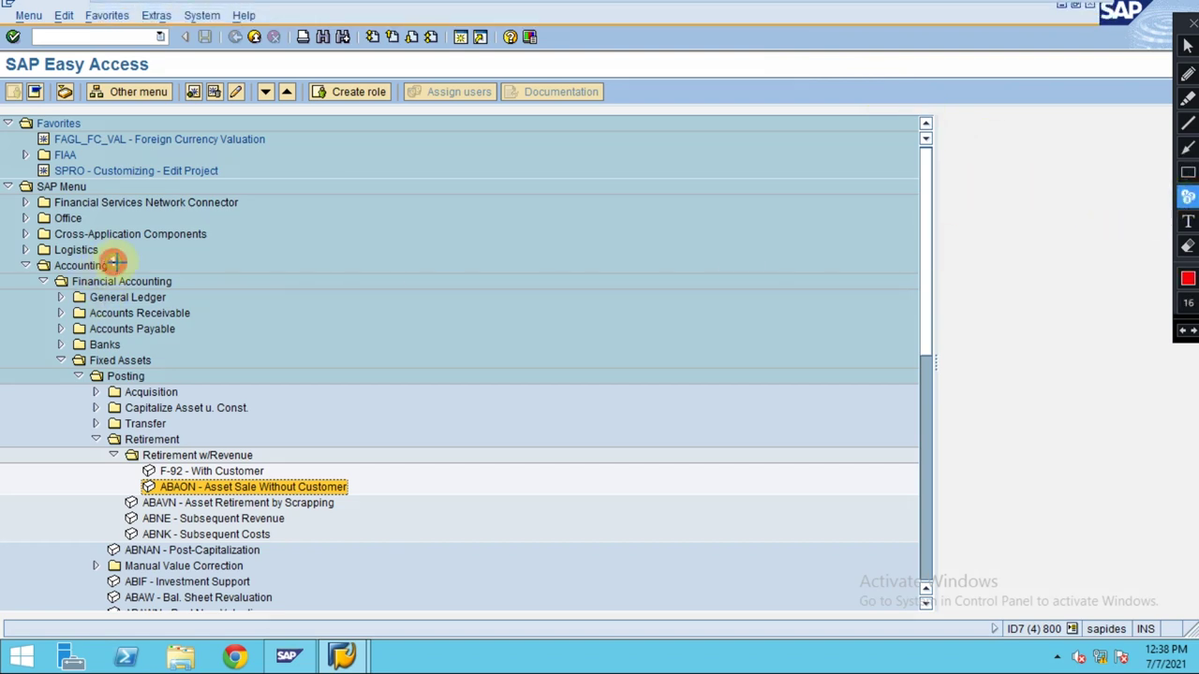
{"action": "left_click", "coordinate": [180, 280]}
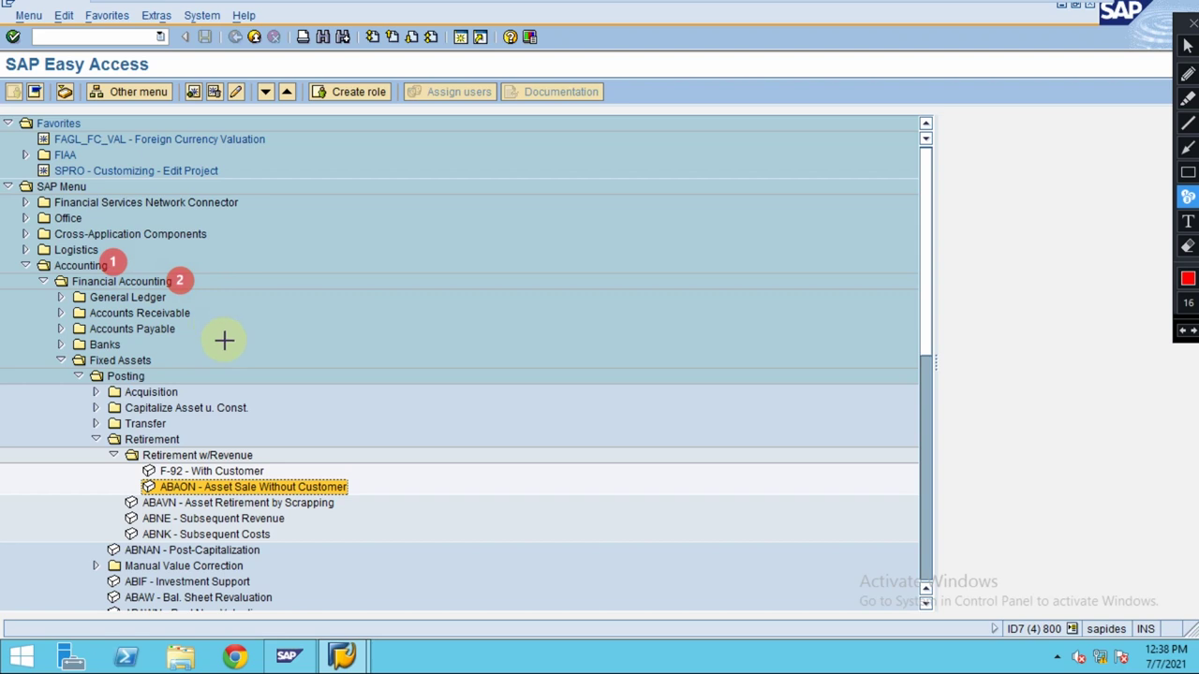
{"action": "left_click", "coordinate": [151, 358]}
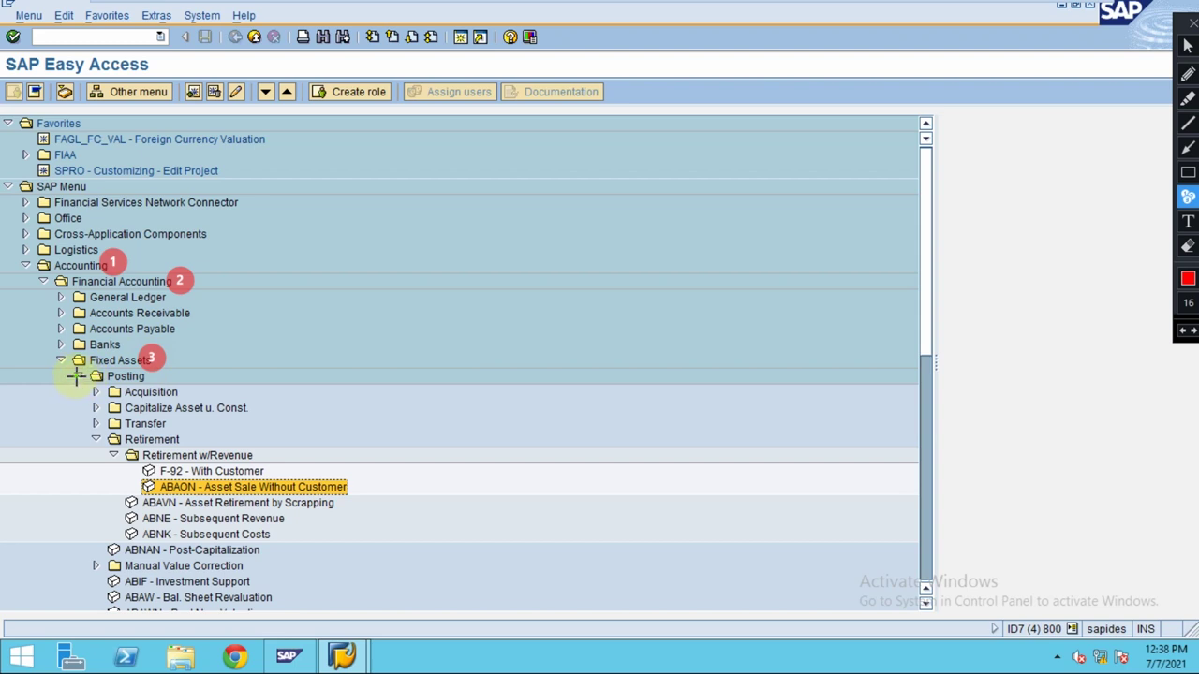
{"action": "left_click", "coordinate": [76, 376]}
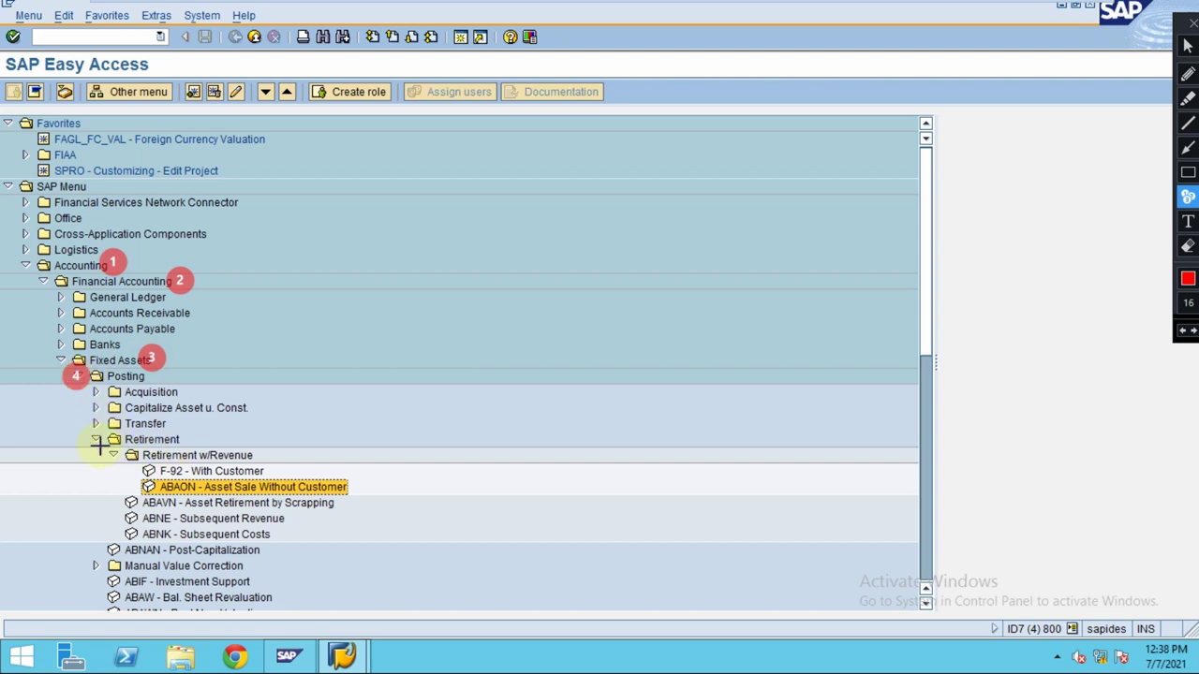
{"action": "left_click", "coordinate": [177, 438]}
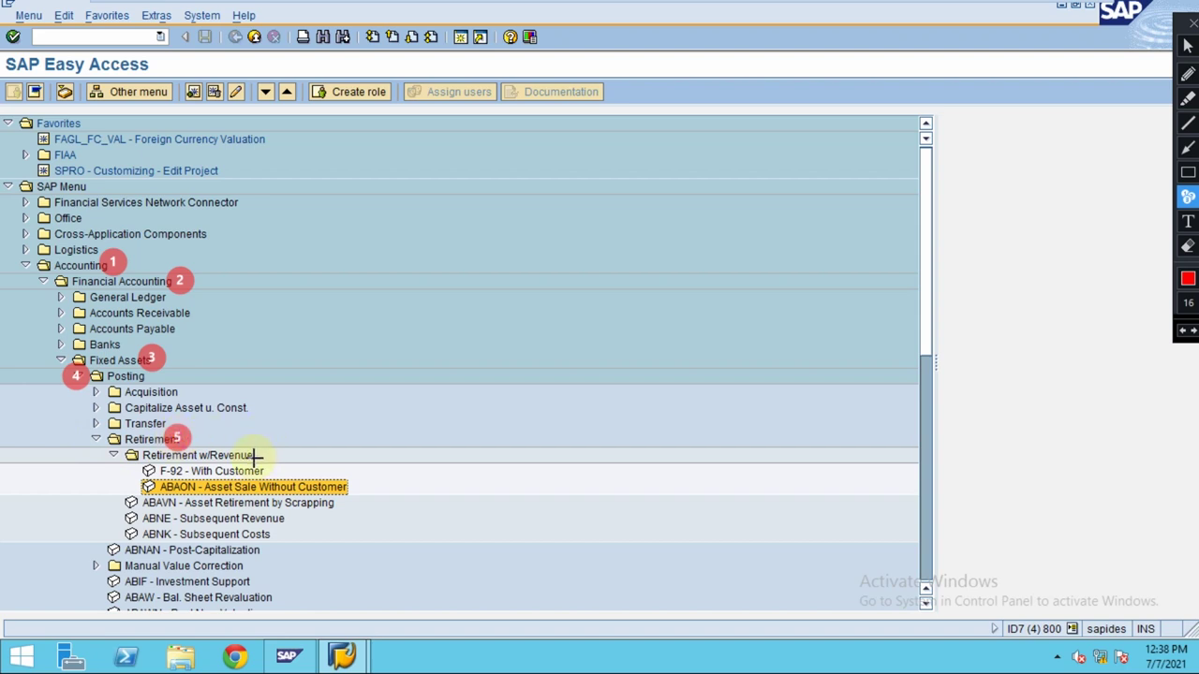
{"action": "left_click", "coordinate": [249, 455]}
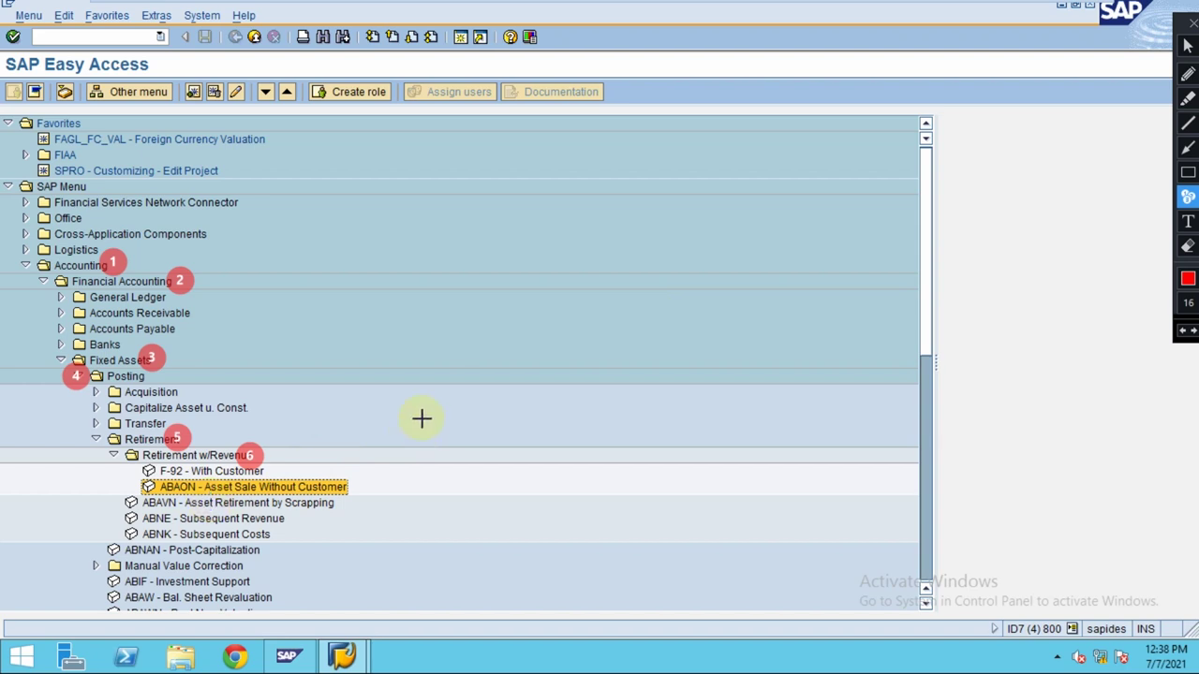
{"action": "key", "text": "Escape"}
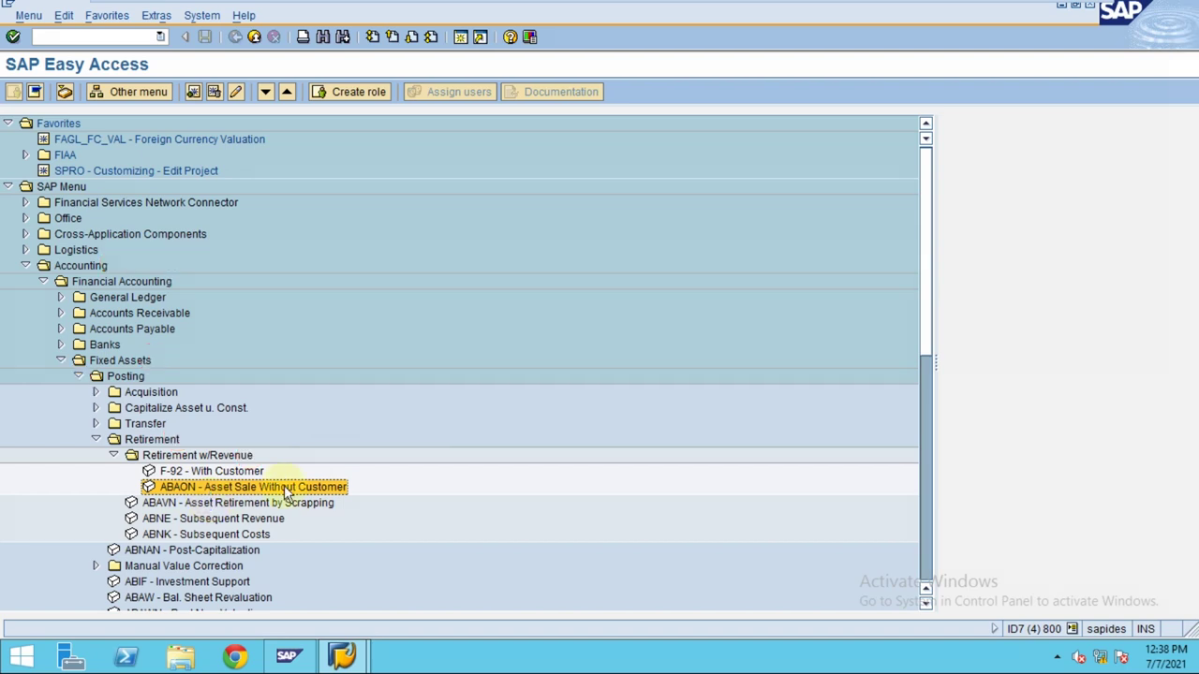
Open ABAON Asset Sale Without Customer for asset 3017 and set the document, posting and asset value dates to 15.06.2020.
{"action": "double_click", "coordinate": [197, 489]}
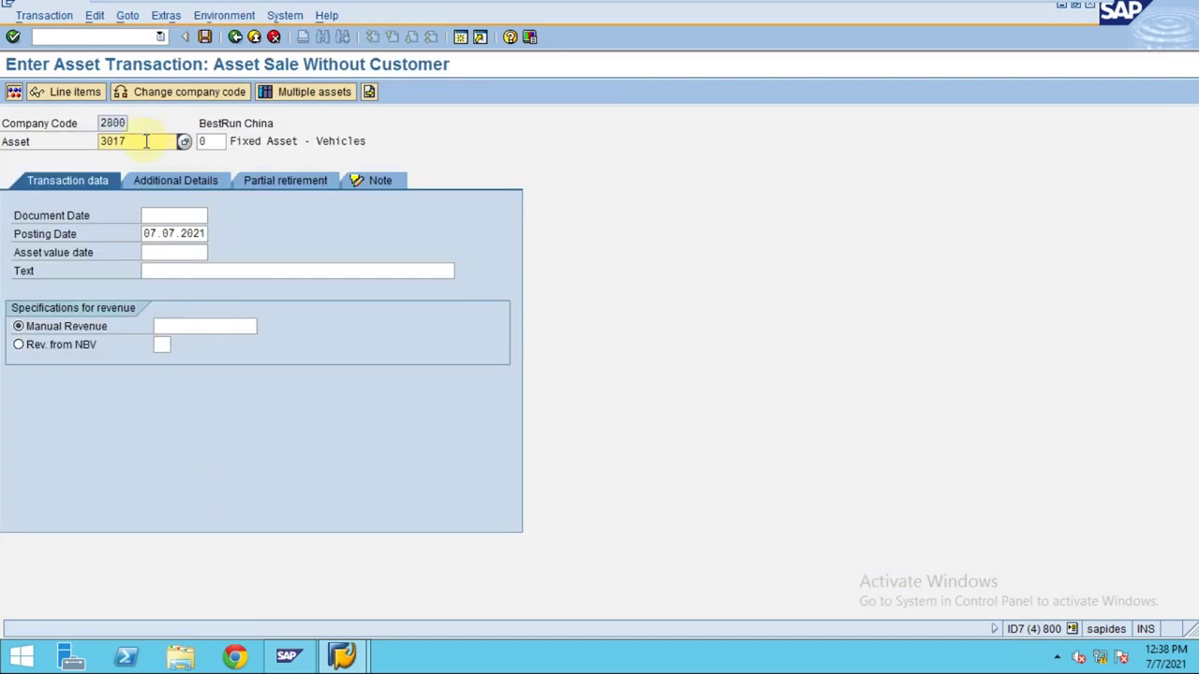
{"action": "left_click", "coordinate": [169, 215]}
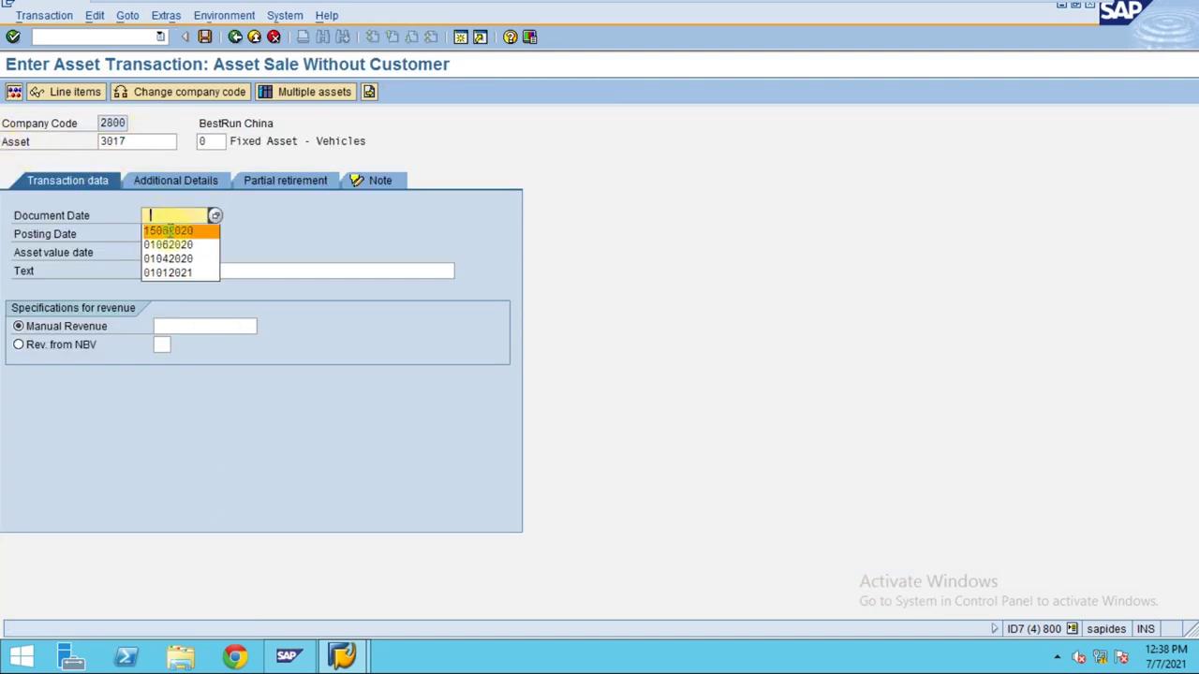
{"action": "left_click", "coordinate": [169, 230]}
{"action": "left_click", "coordinate": [173, 234]}
{"action": "key", "text": "BackSpace"}
{"action": "key", "text": "BackSpace"}
{"action": "key", "text": "BackSpace"}
{"action": "key", "text": "BackSpace"}
{"action": "key", "text": "BackSpace"}
{"action": "key", "text": "BackSpace"}
{"action": "key", "text": "BackSpace"}
{"action": "key", "text": "BackSpace"}
{"action": "key", "text": "BackSpace"}
{"action": "key", "text": "BackSpace"}
{"action": "left_click", "coordinate": [169, 246]}
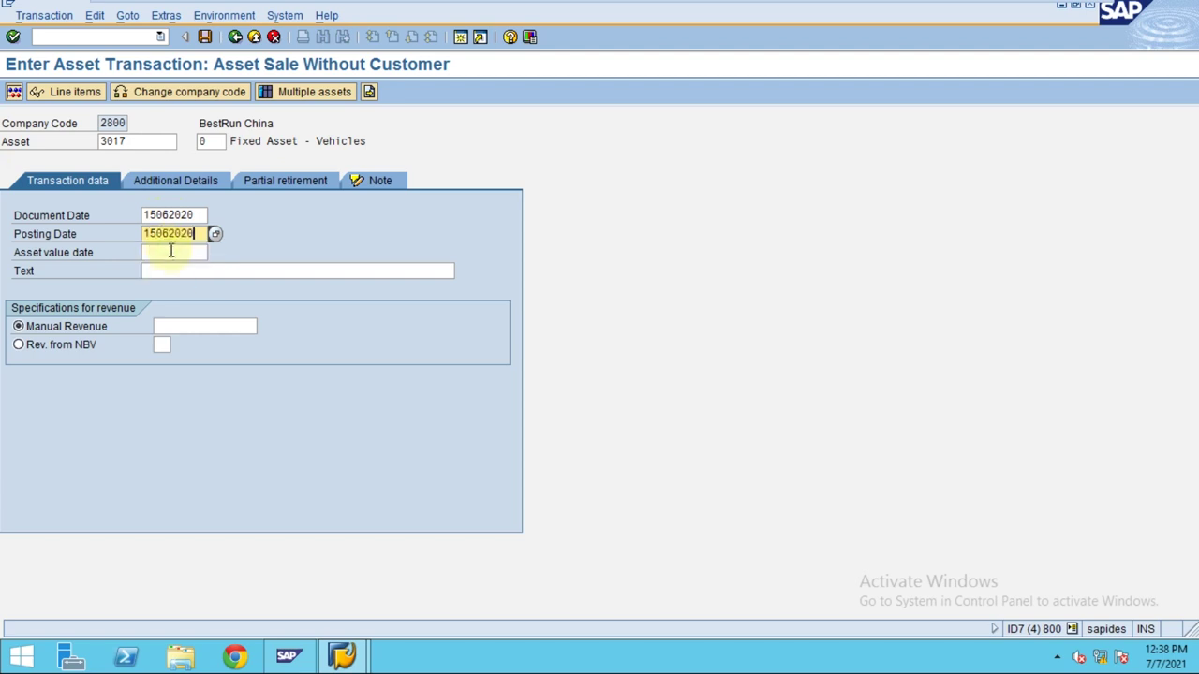
{"action": "left_click", "coordinate": [171, 251]}
{"action": "left_click", "coordinate": [174, 261]}
Enter the text "Revenue without customer" and a manual revenue of 1200 for the asset sale.
{"action": "left_click", "coordinate": [176, 269]}
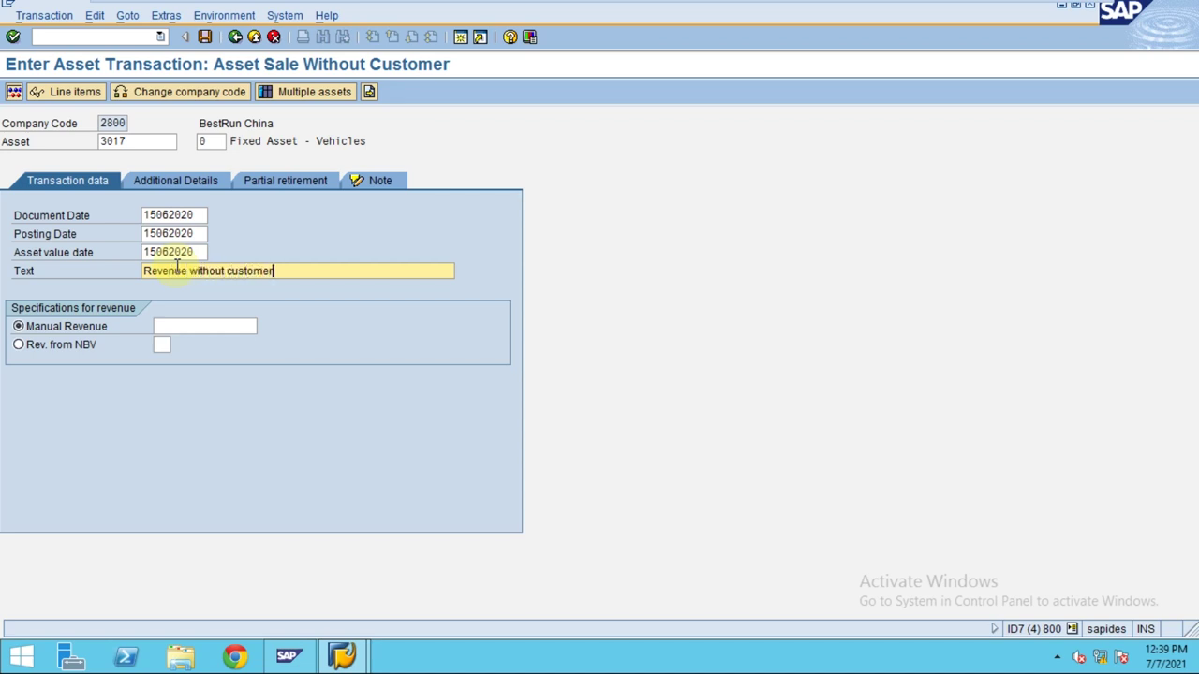
{"action": "left_click", "coordinate": [161, 324]}
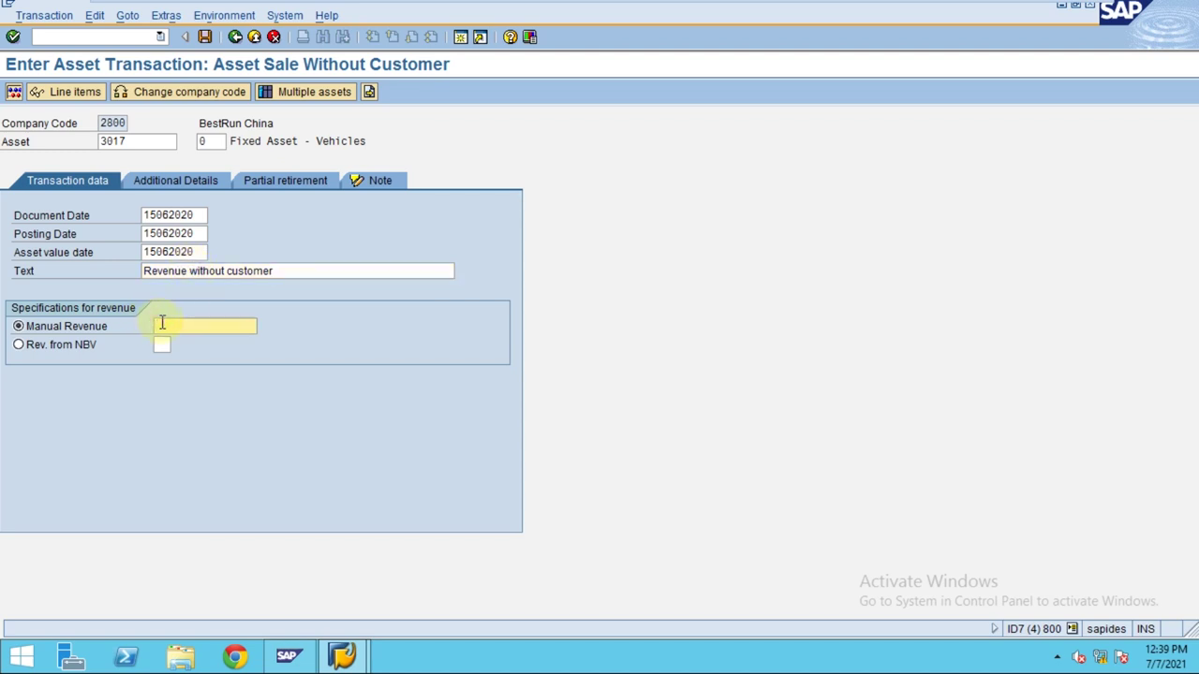
{"action": "mouse_move", "coordinate": [342, 656]}
{"action": "type", "text": "1200"}
{"action": "key", "text": "Return"}
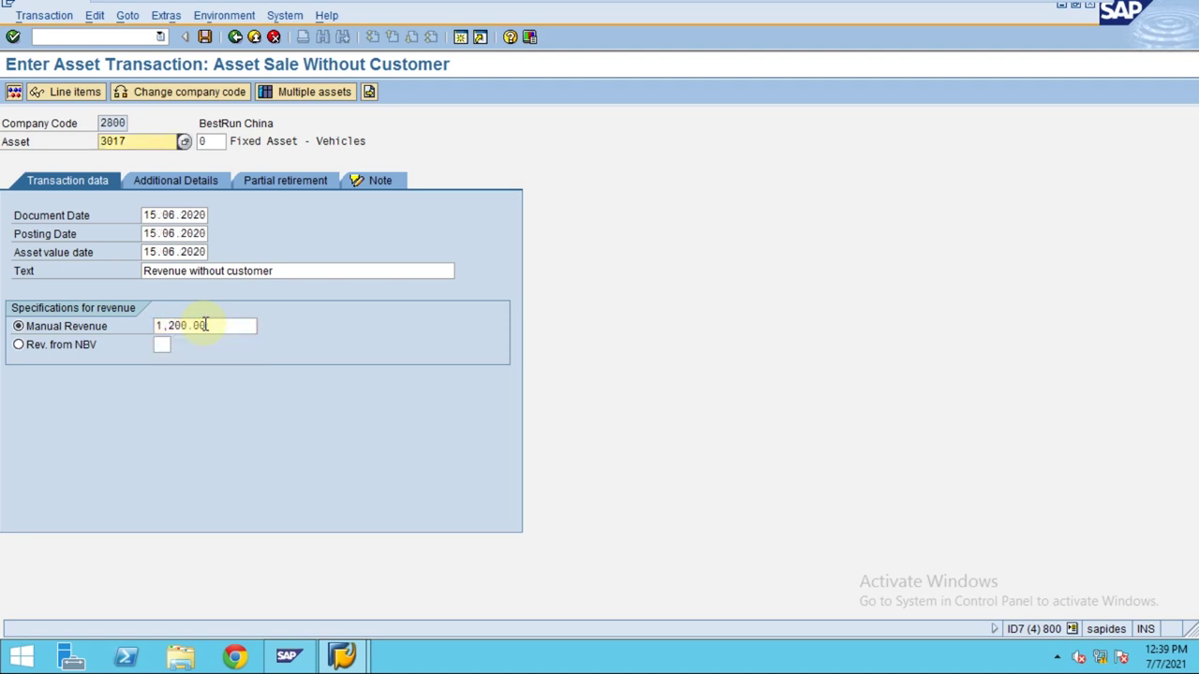
Set the transaction type to 210, Retirement with revenue, in the additional details and return to the transaction data.
{"action": "left_click", "coordinate": [159, 181]}
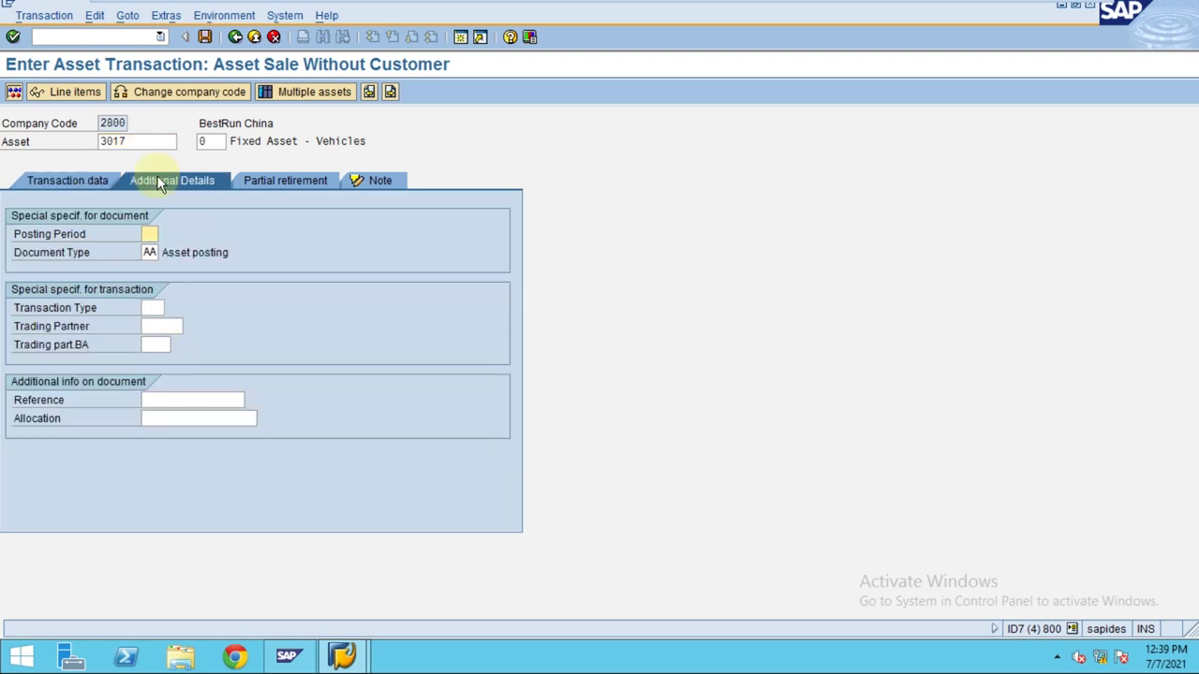
{"action": "left_click", "coordinate": [150, 309]}
{"action": "left_click", "coordinate": [173, 309]}
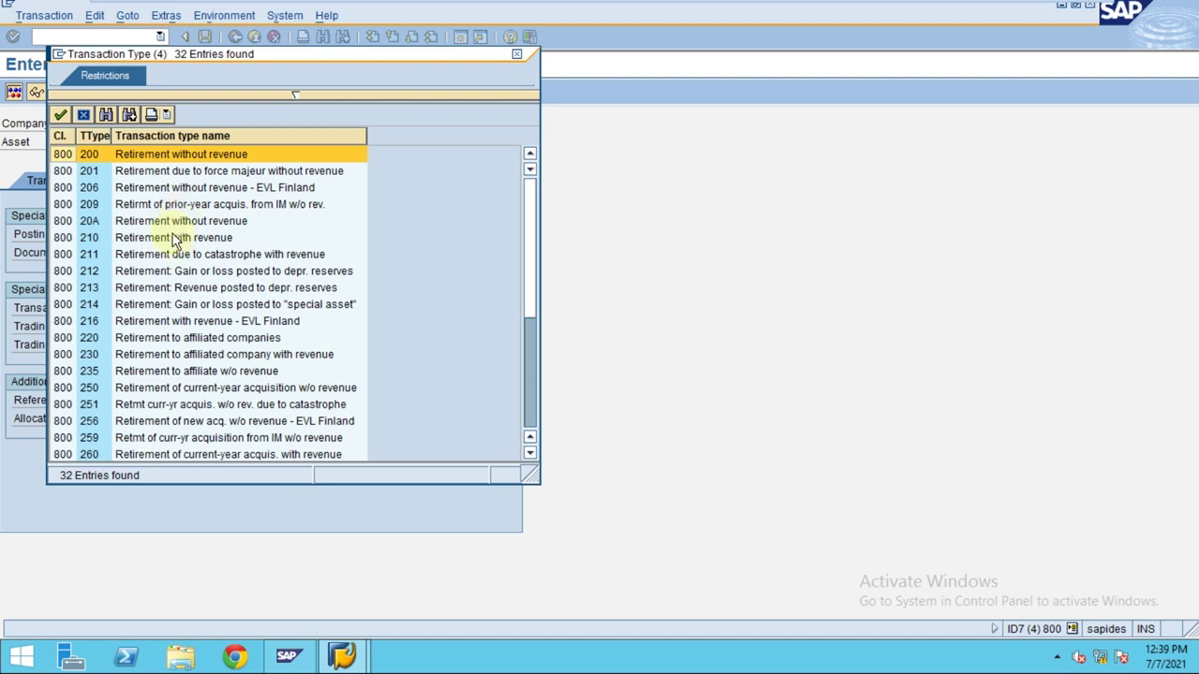
{"action": "left_click", "coordinate": [167, 242]}
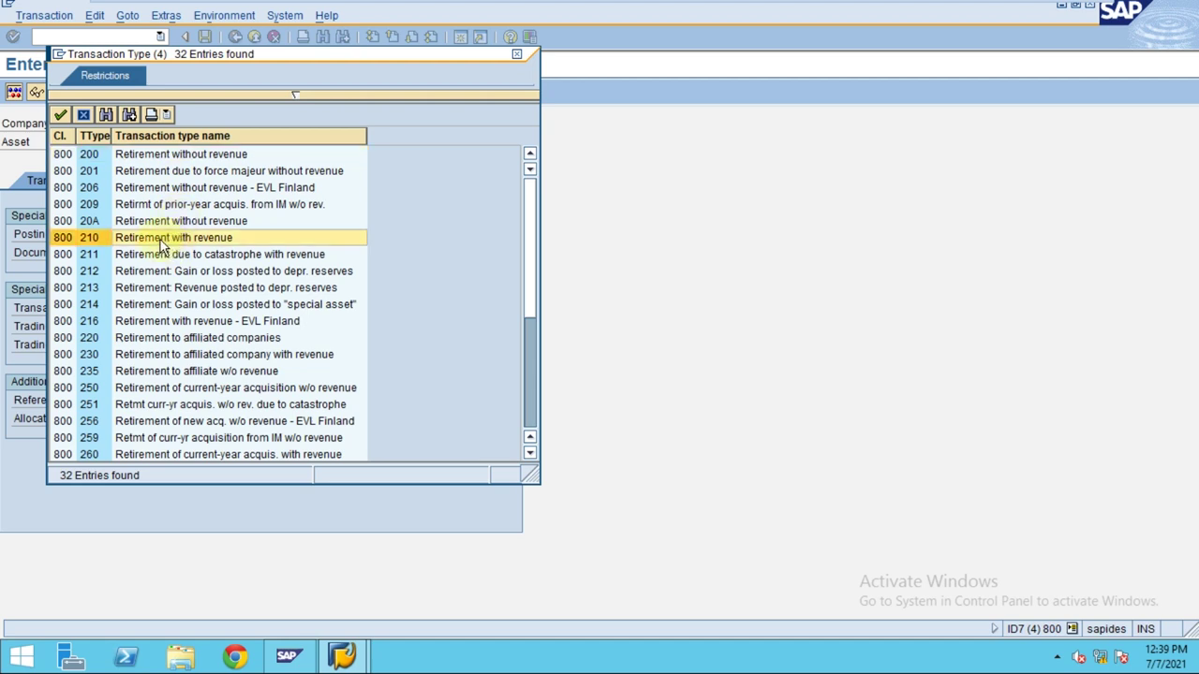
{"action": "double_click", "coordinate": [162, 242]}
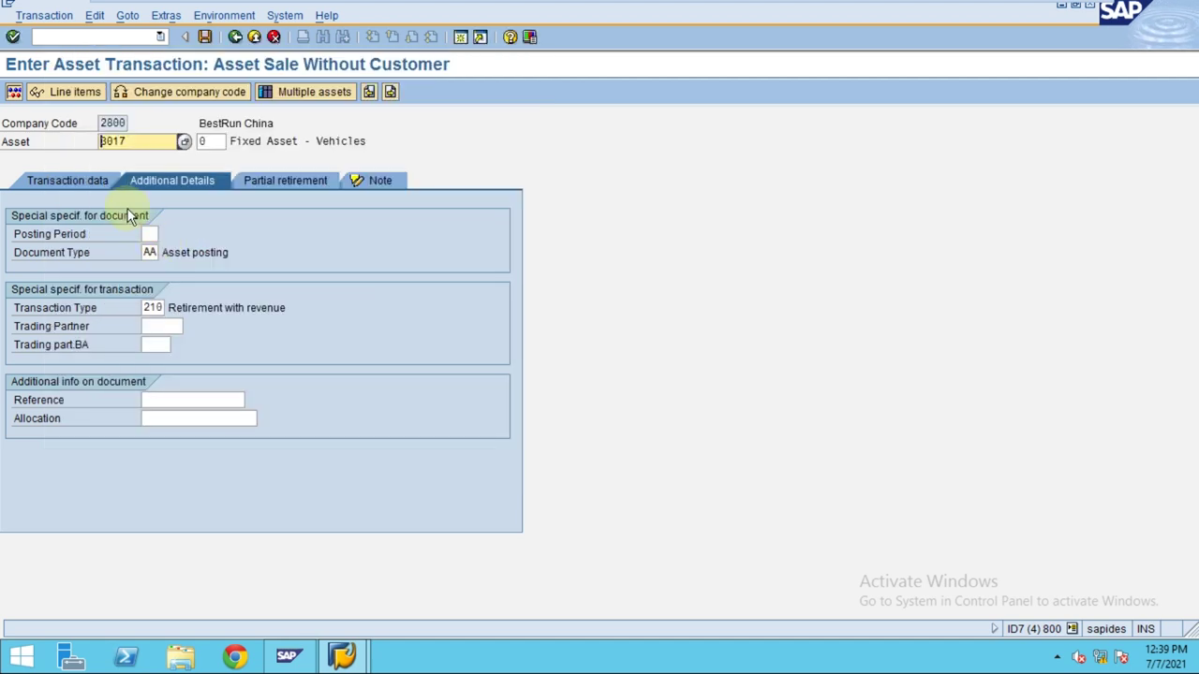
{"action": "left_click", "coordinate": [59, 178]}
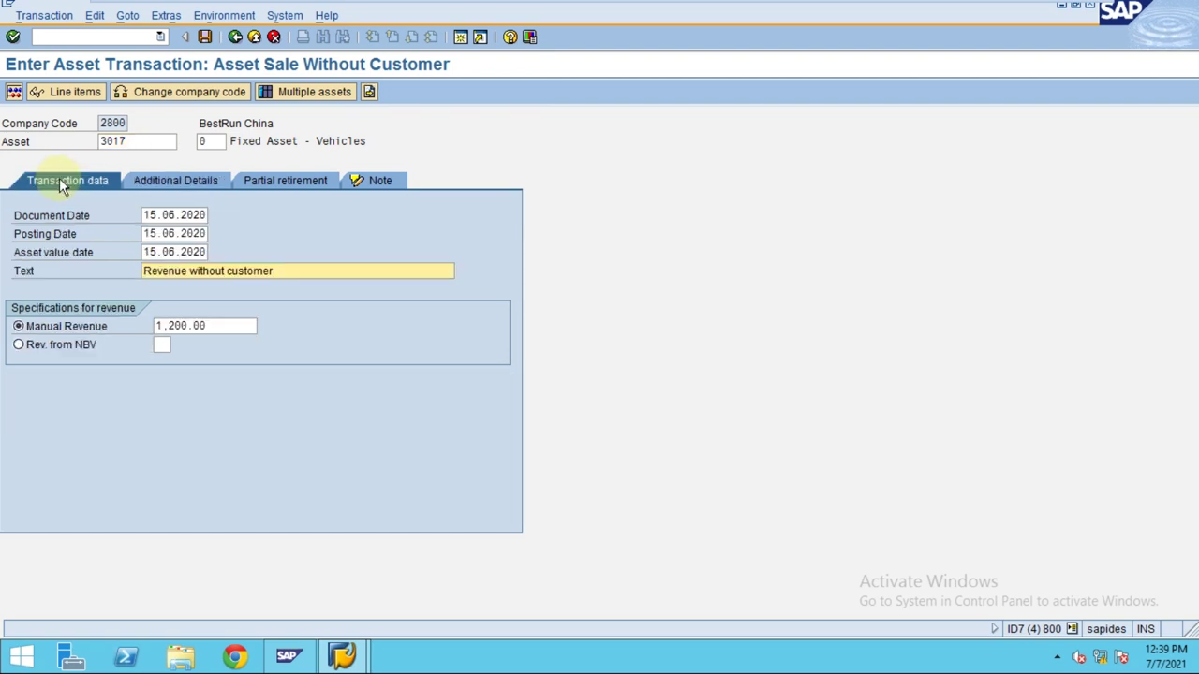
Clear the transaction type in the additional details and simulate the posting of the asset sale.
{"action": "left_click", "coordinate": [155, 181]}
{"action": "left_click_drag", "start_coordinate": [148, 310], "coordinate": [175, 310]}
{"action": "key", "text": "Delete"}
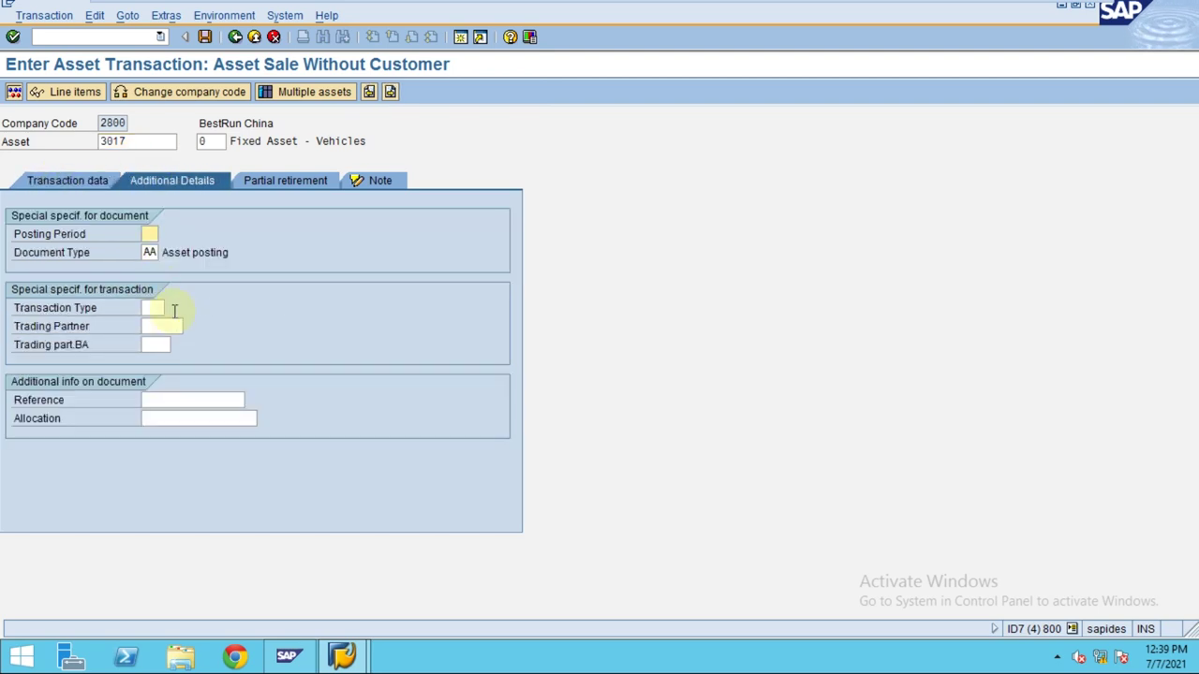
{"action": "left_click", "coordinate": [14, 92]}
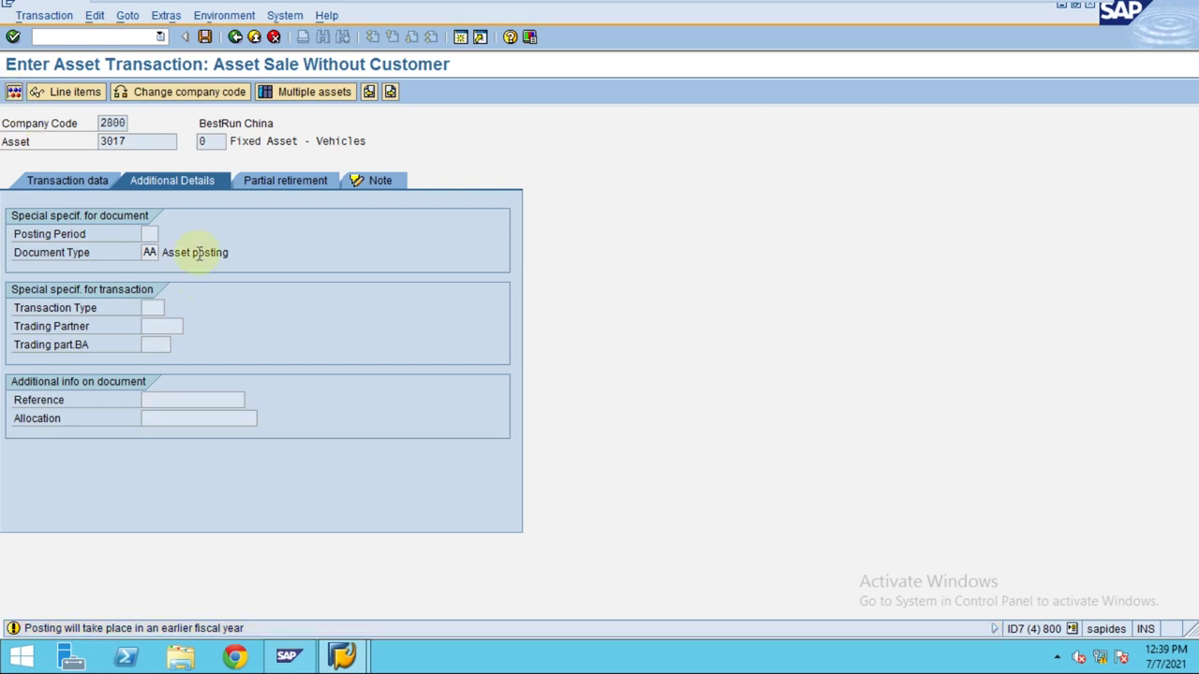
{"action": "key", "text": "Return"}
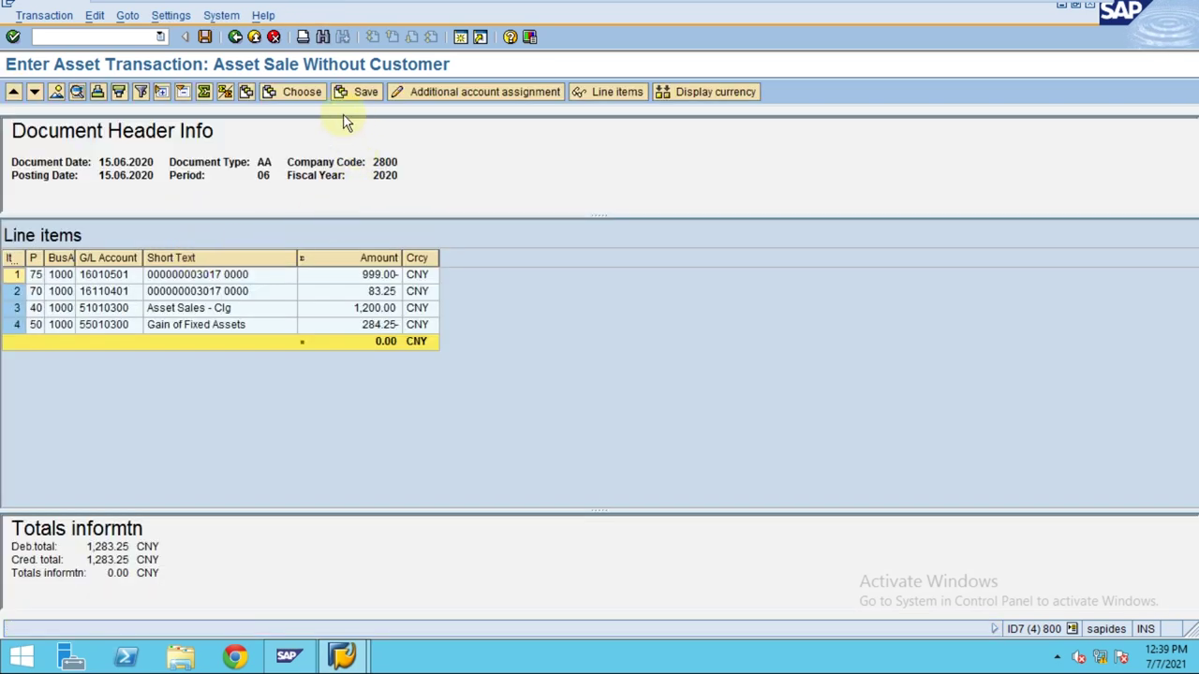
Add the G/L Transaction Type and Transaction Type columns to the layout of the simulated line items.
{"action": "left_click", "coordinate": [246, 93]}
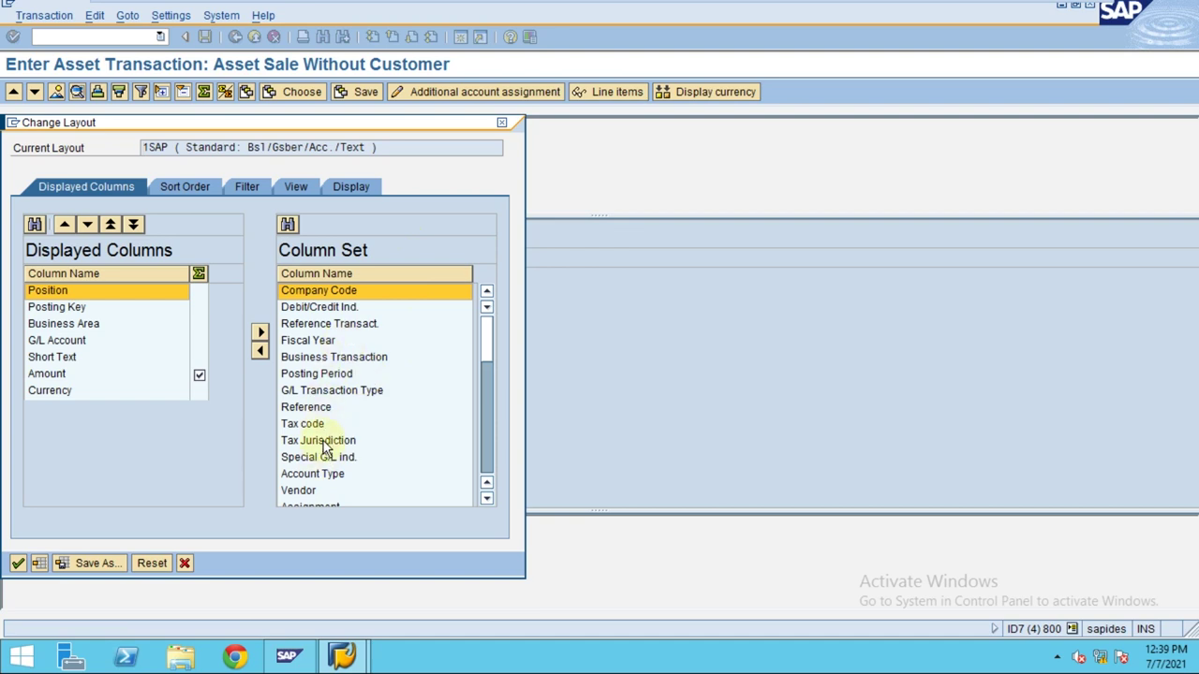
{"action": "double_click", "coordinate": [326, 390]}
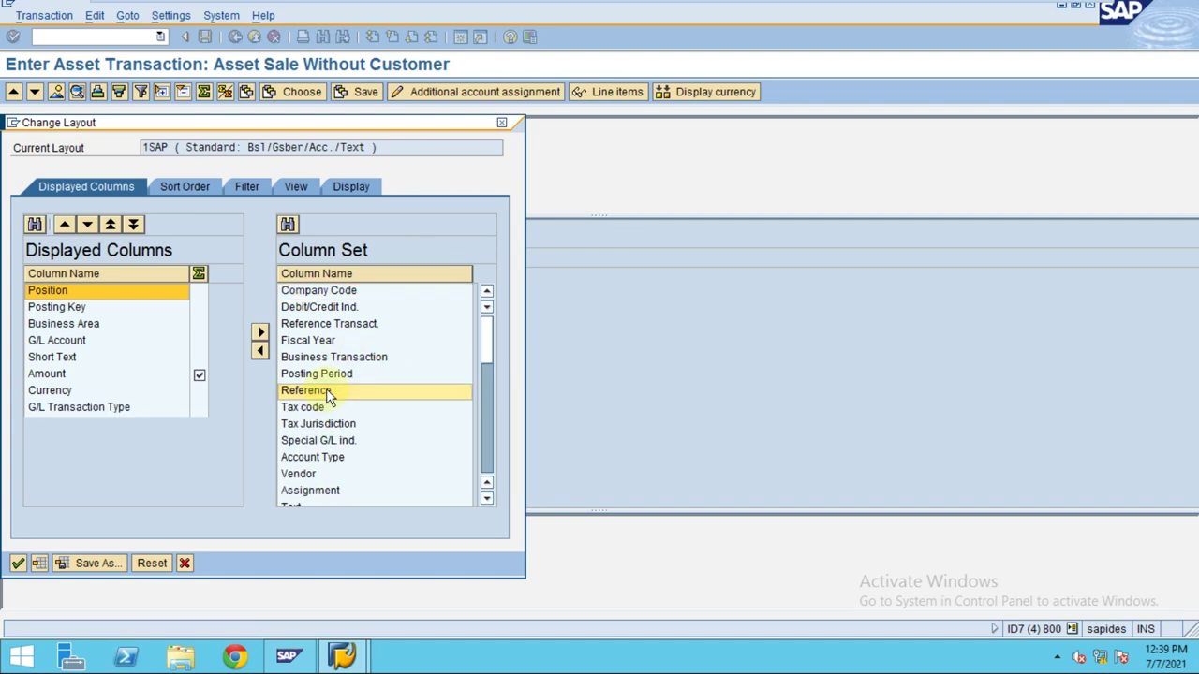
{"action": "scroll", "coordinate": [374, 431], "scroll_direction": "down", "scroll_amount": 1}
{"action": "scroll", "coordinate": [373, 437], "scroll_direction": "down", "scroll_amount": 4}
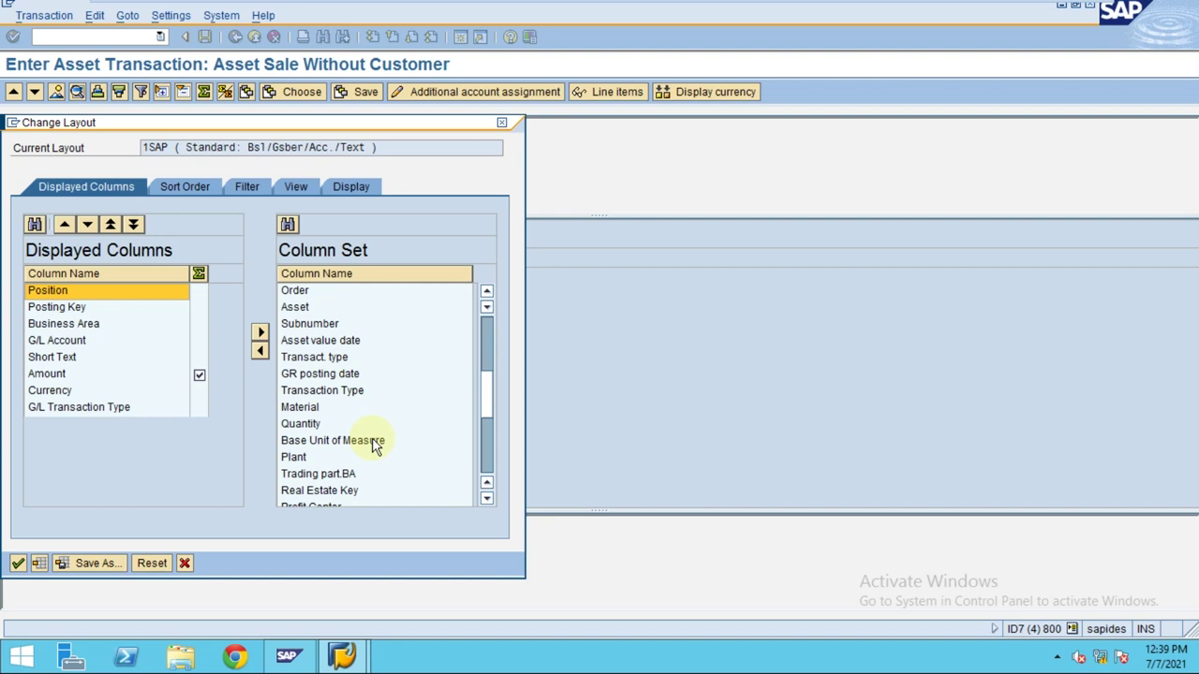
{"action": "double_click", "coordinate": [323, 391]}
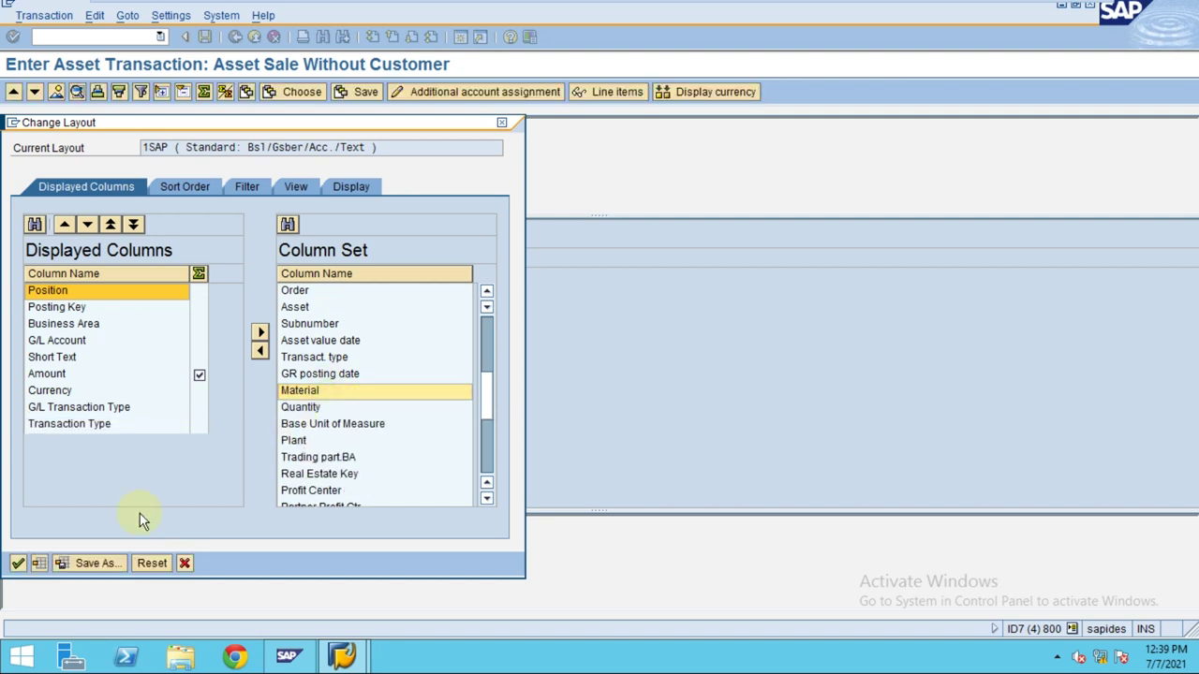
{"action": "left_click", "coordinate": [18, 565]}
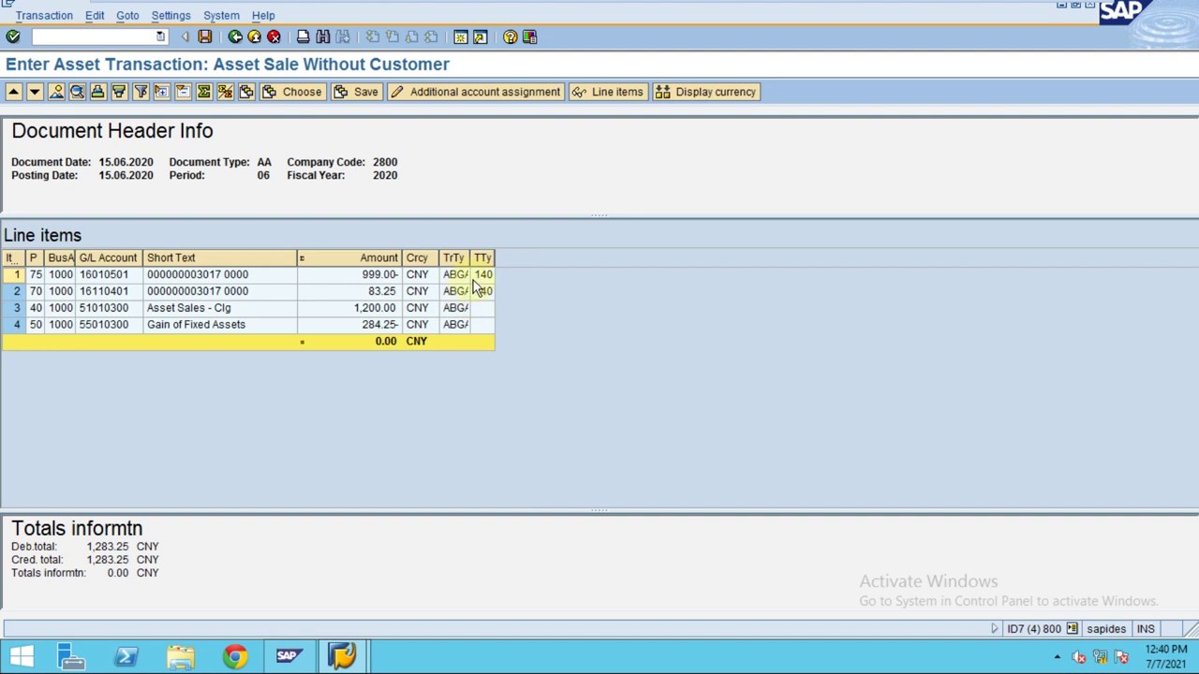
Widen the two transaction type columns in the line items so that their full headings are readable.
{"action": "left_click_drag", "start_coordinate": [472, 259], "coordinate": [503, 258]}
{"action": "left_click", "coordinate": [517, 278]}
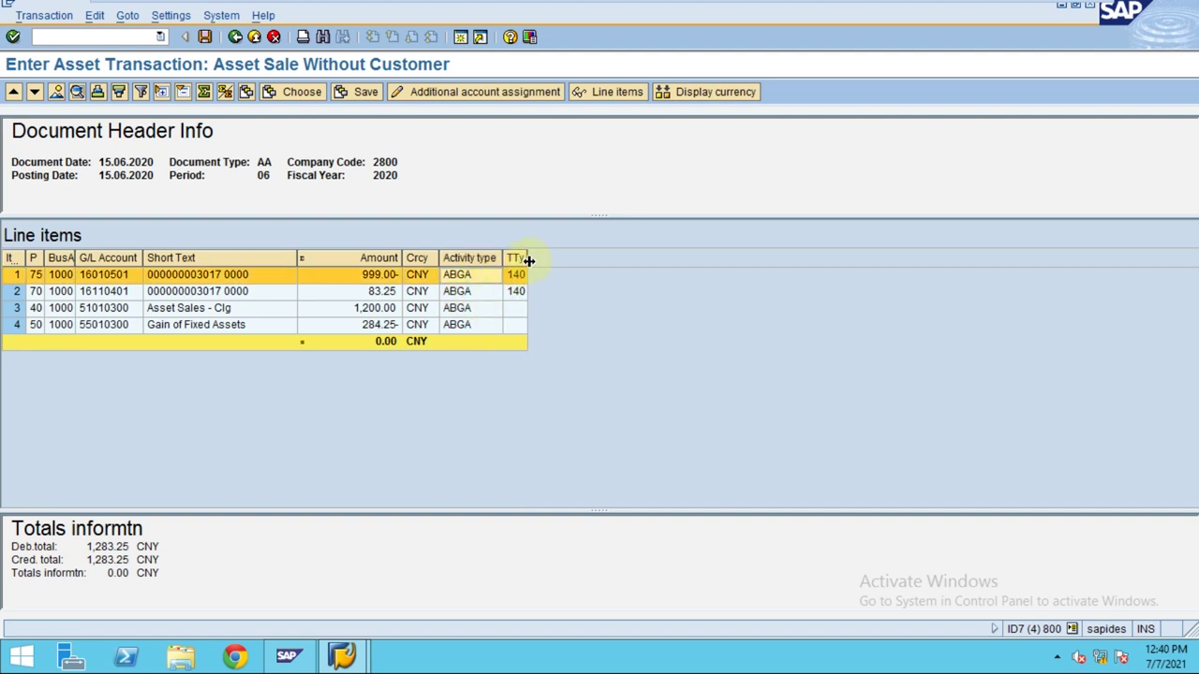
{"action": "left_click_drag", "start_coordinate": [528, 258], "coordinate": [602, 260]}
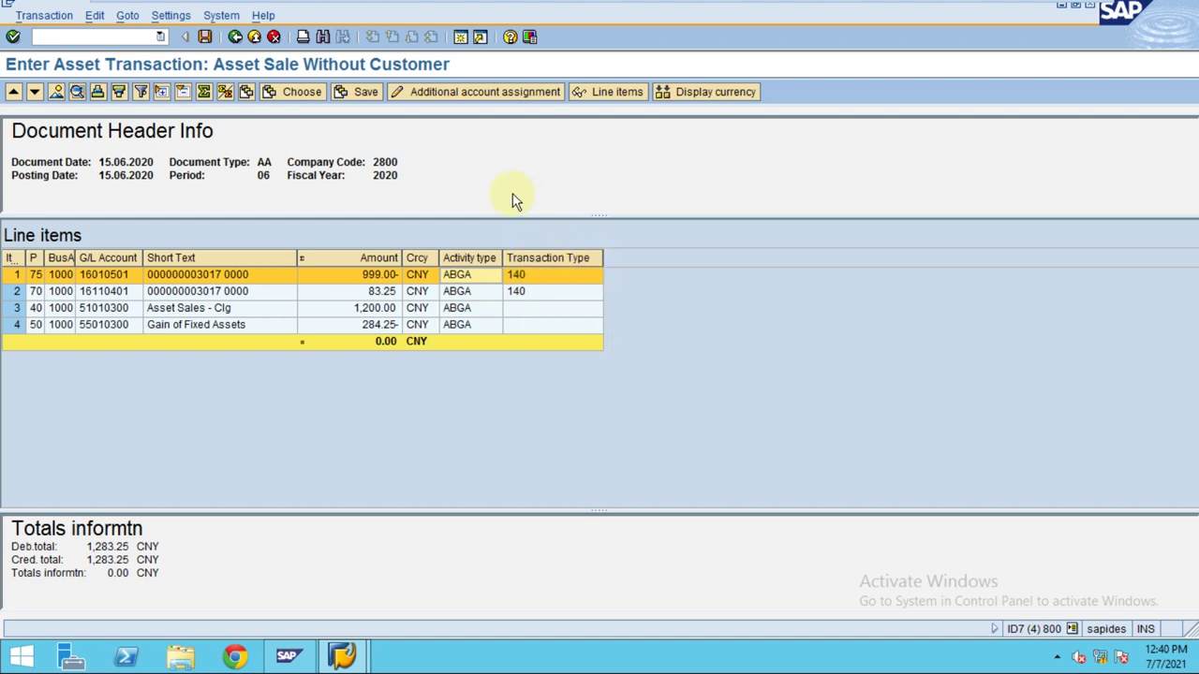
{"action": "mouse_move", "coordinate": [562, 5]}
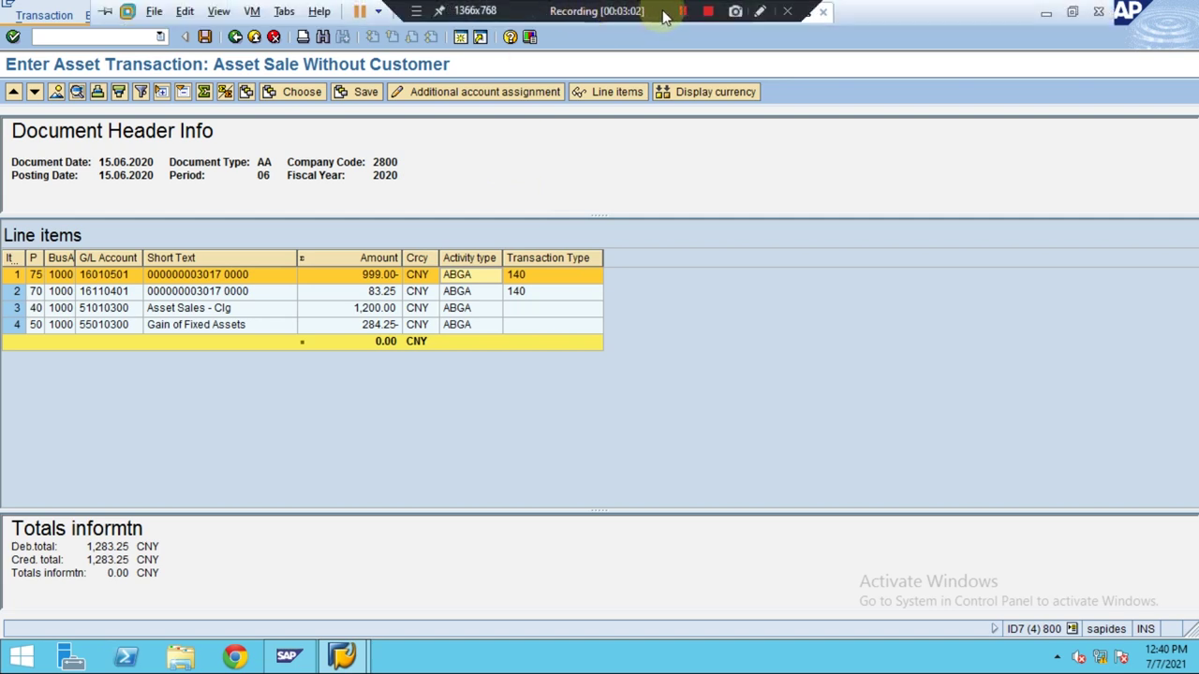
{"action": "left_click", "coordinate": [759, 11]}
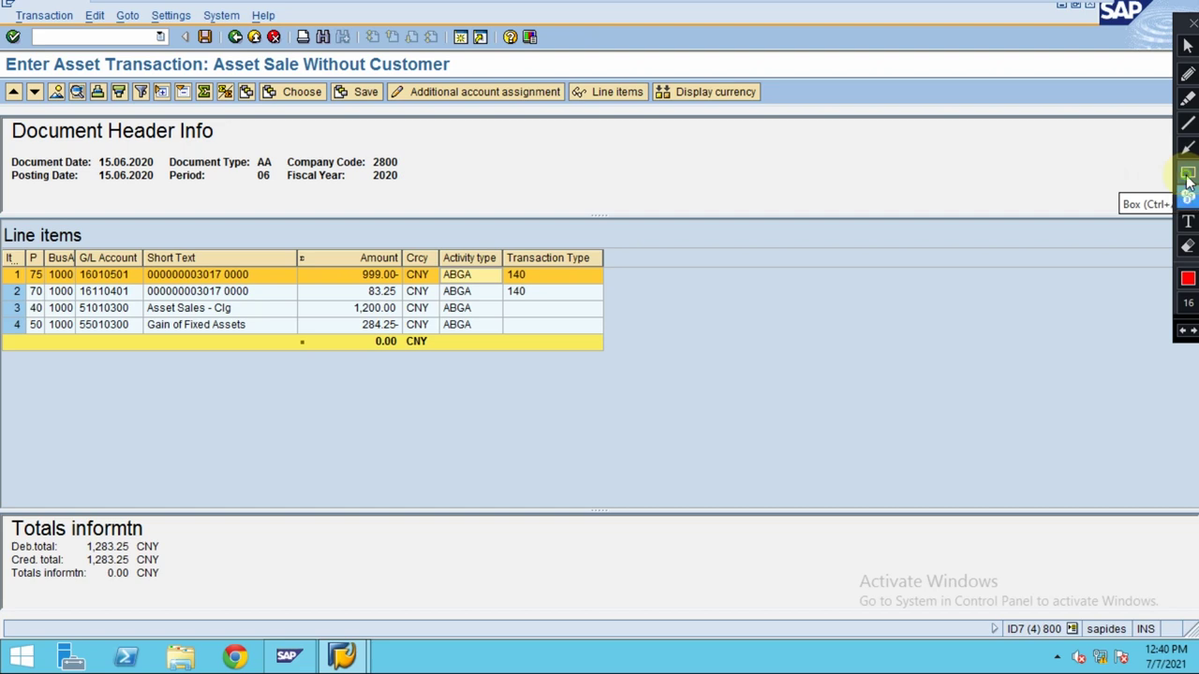
{"action": "left_click", "coordinate": [1186, 174]}
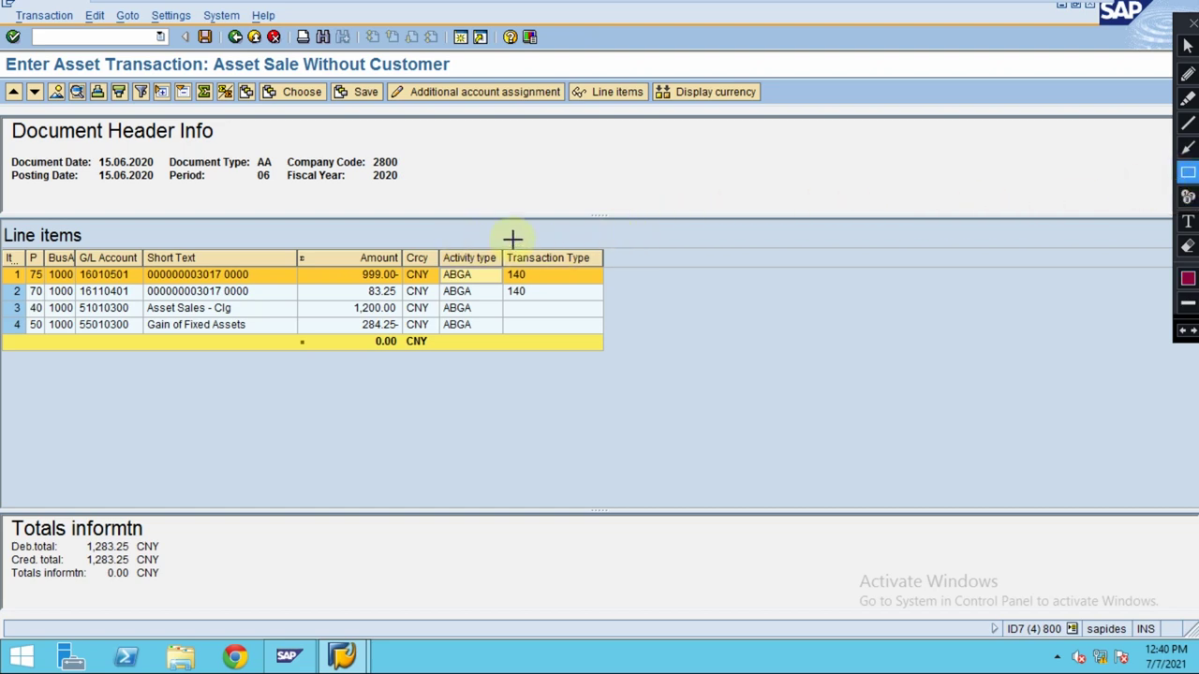
{"action": "left_click_drag", "start_coordinate": [502, 242], "coordinate": [614, 346]}
{"action": "mouse_move", "coordinate": [527, 9]}
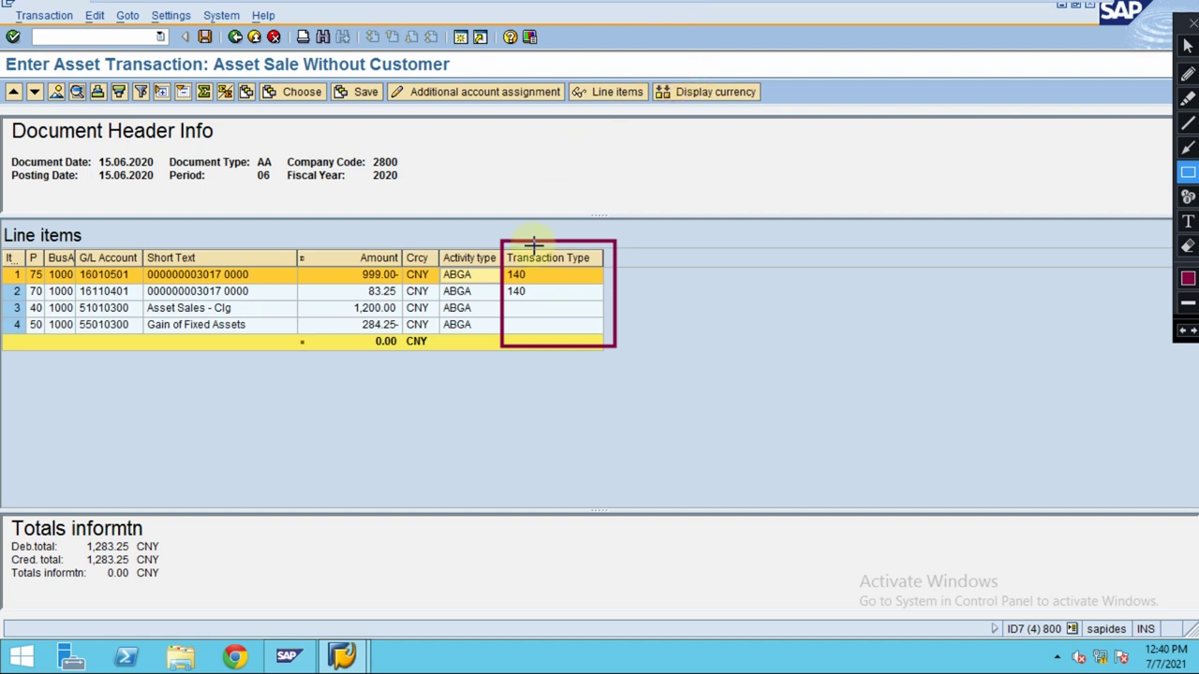
{"action": "key", "text": "Escape"}
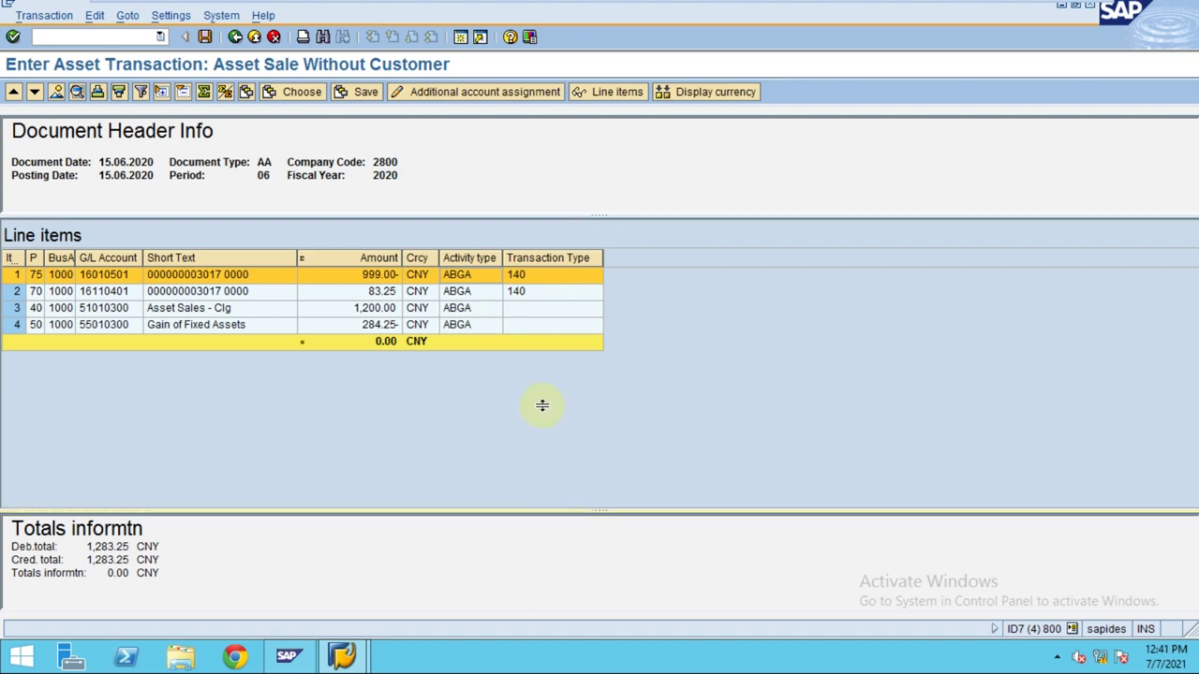
Return from the simulated posting to the additional details and go to the empty transaction type.
{"action": "left_click", "coordinate": [235, 37]}
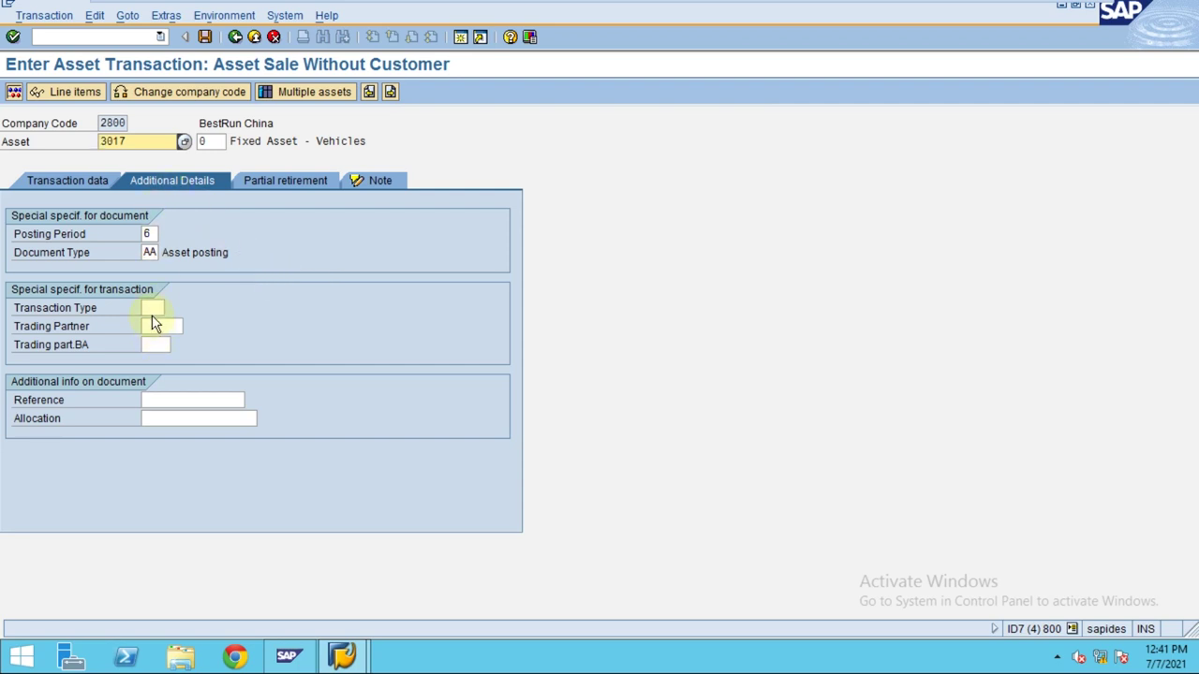
{"action": "left_click", "coordinate": [151, 309]}
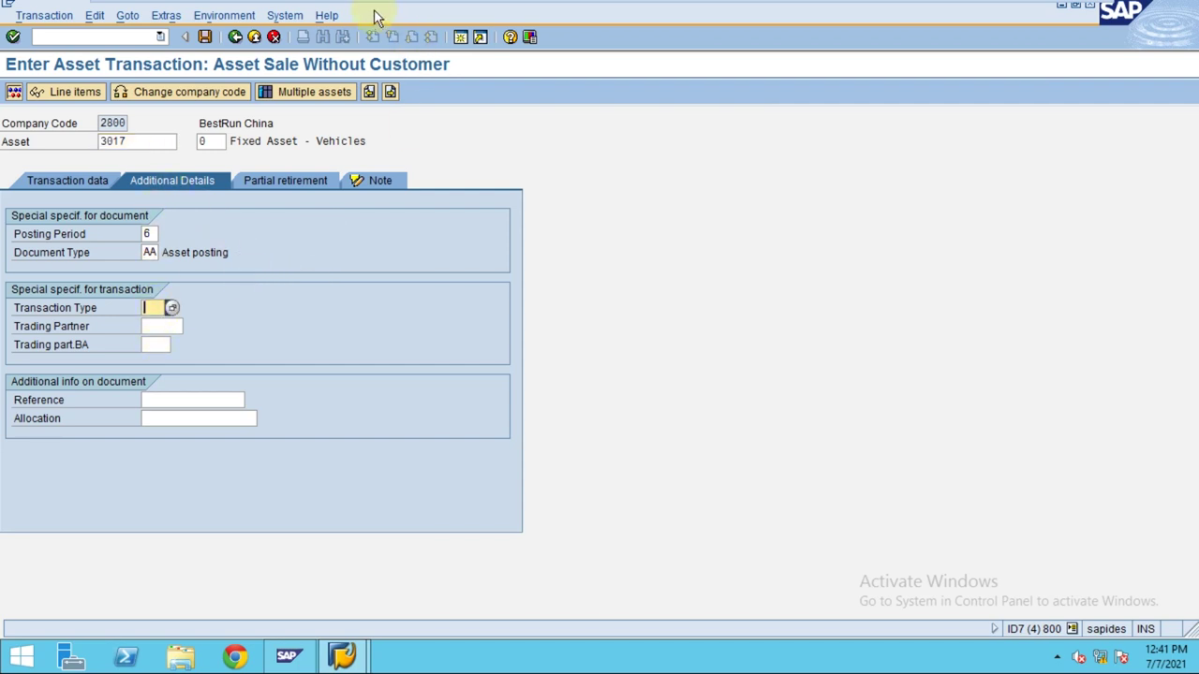
{"action": "mouse_move", "coordinate": [374, 4]}
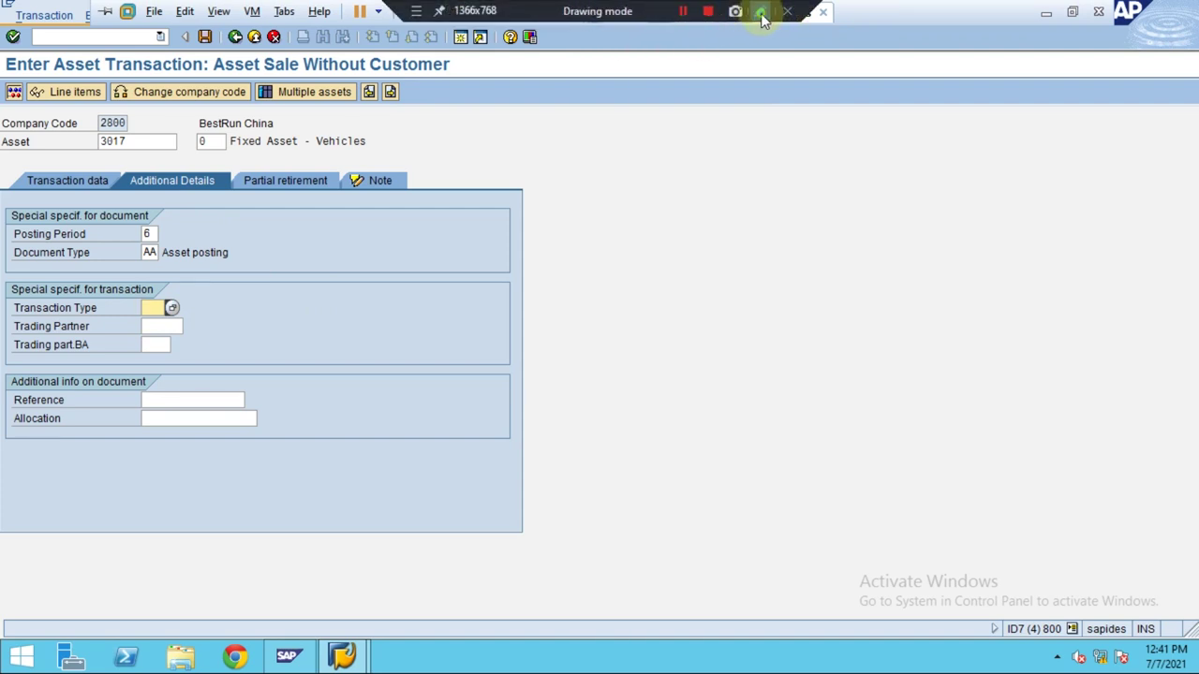
{"action": "left_click", "coordinate": [759, 13]}
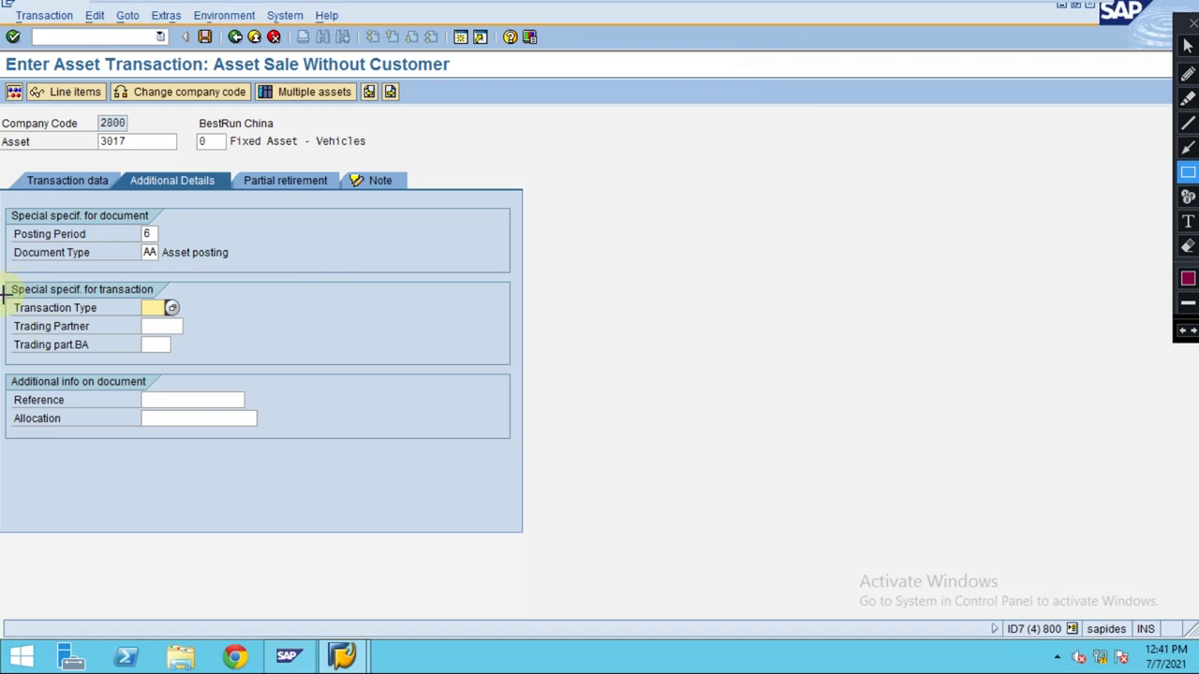
{"action": "mouse_move", "coordinate": [4, 272]}
{"action": "left_mouse_down"}
{"action": "mouse_move", "coordinate": [105, 309]}
{"action": "mouse_move", "coordinate": [192, 320]}
{"action": "left_mouse_up"}
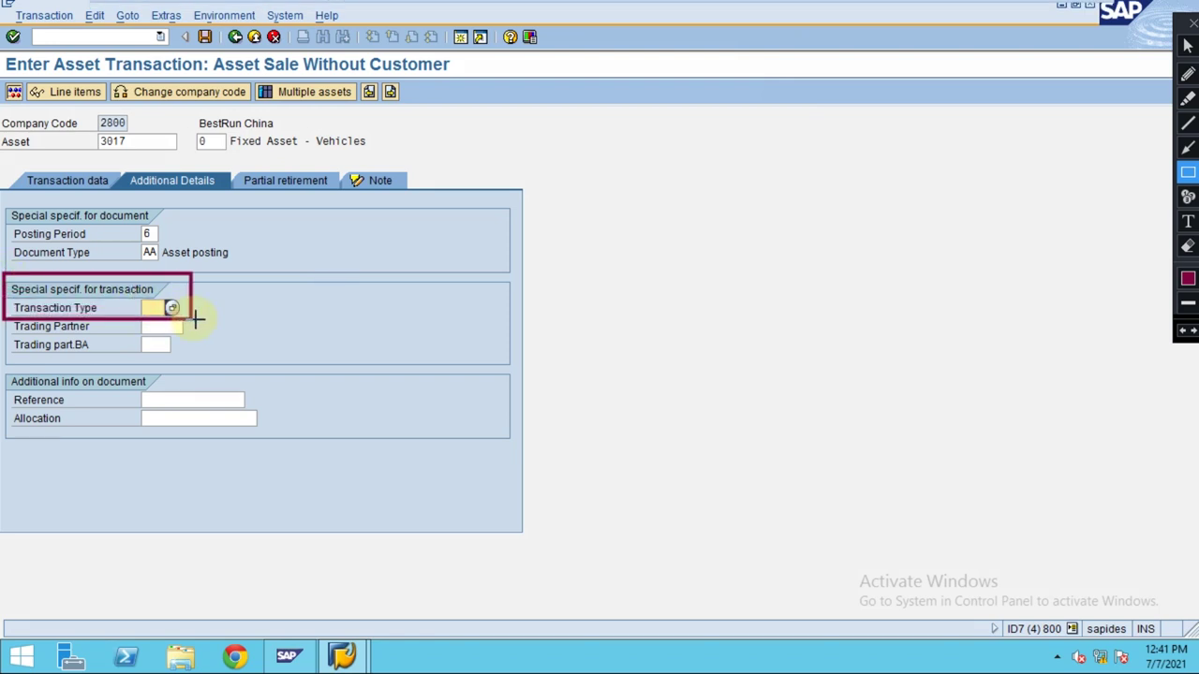
{"action": "key", "text": "Escape"}
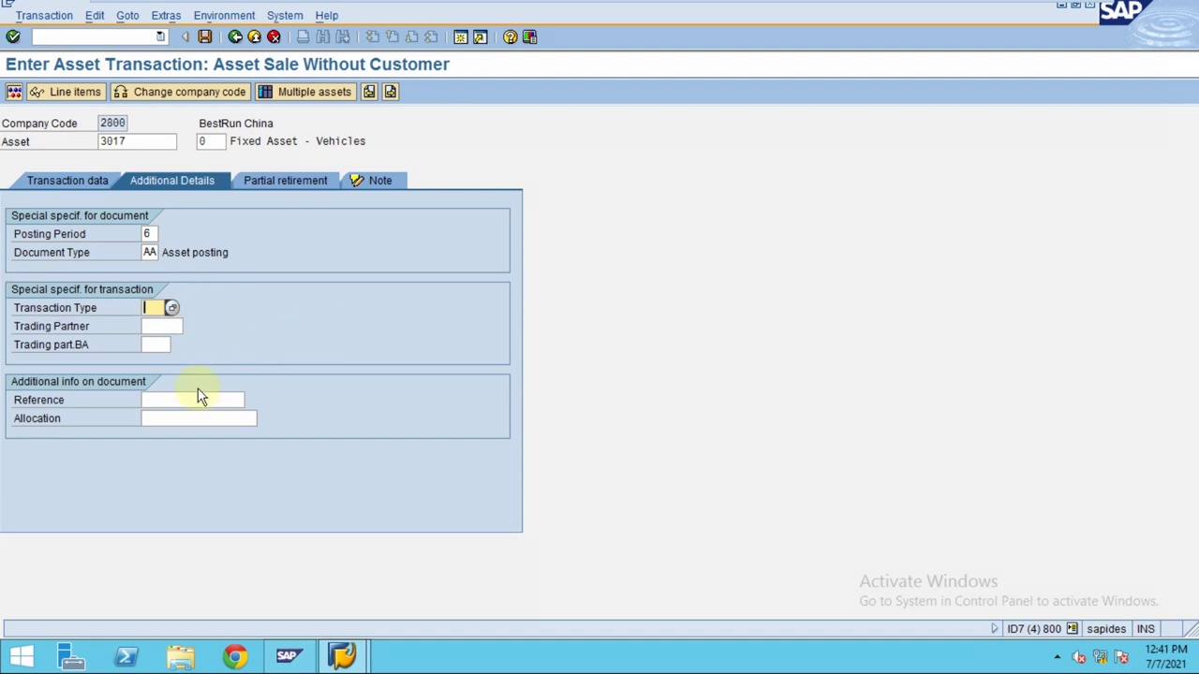
Enter the reference "without customer" and choose transaction type 210, Retirement with revenue, for the asset sale.
{"action": "left_click", "coordinate": [187, 401]}
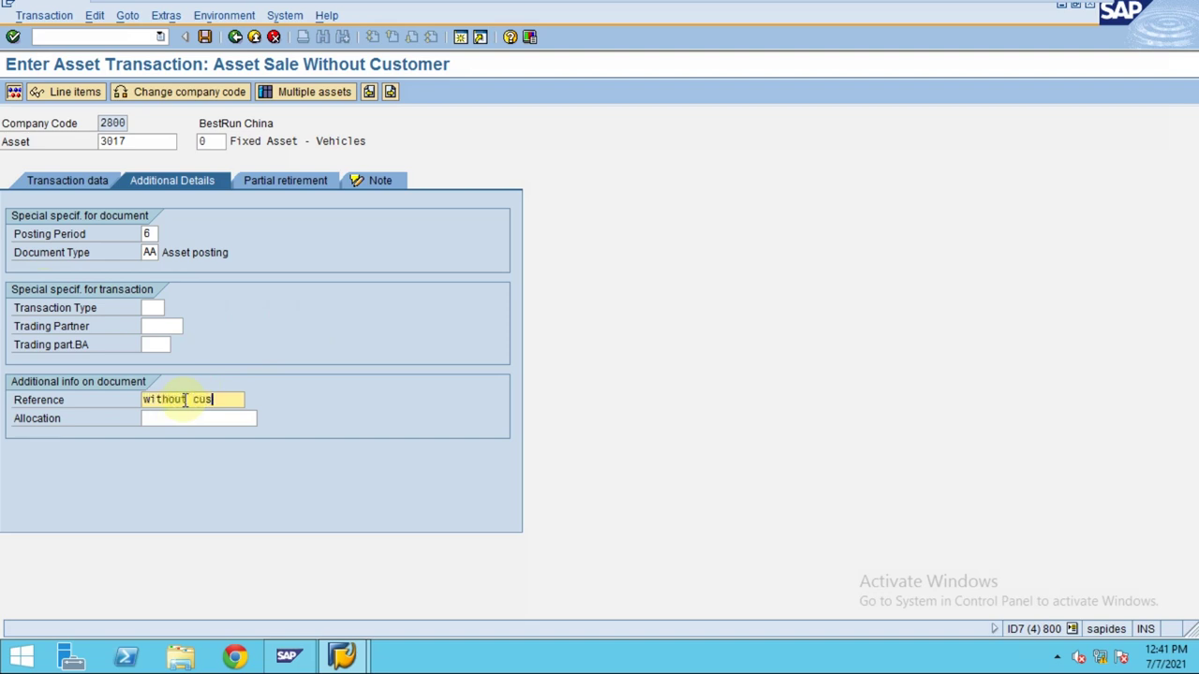
{"action": "type", "text": "without customer"}
{"action": "left_click", "coordinate": [155, 309]}
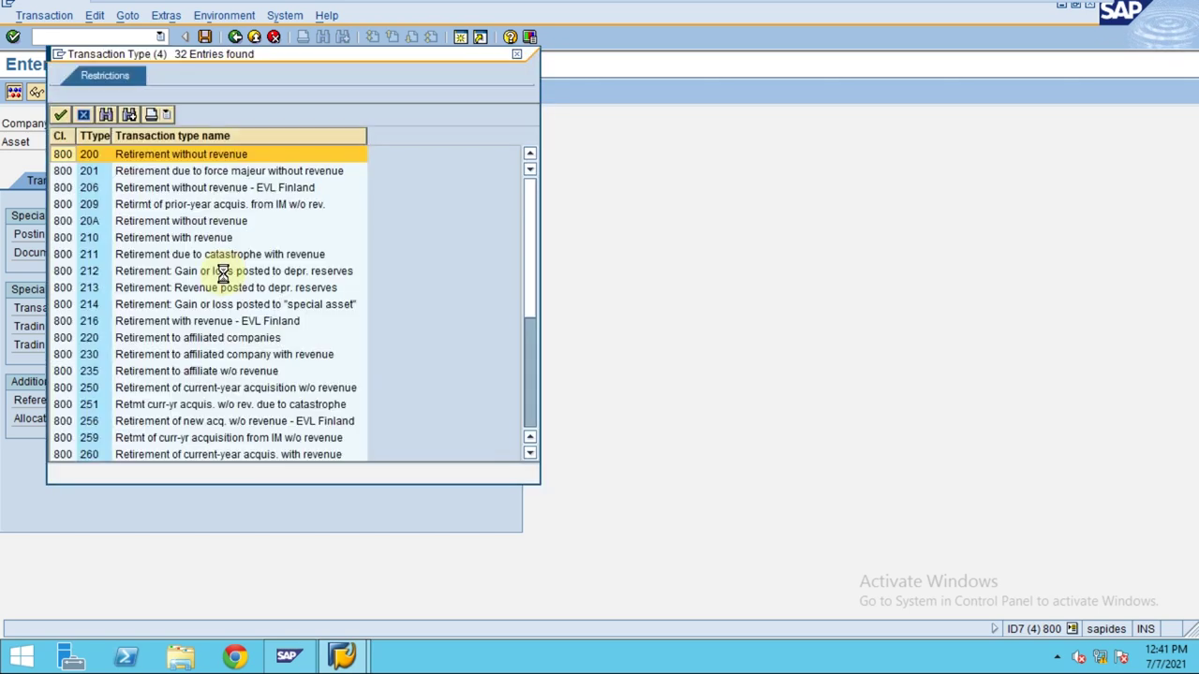
{"action": "left_click", "coordinate": [142, 240]}
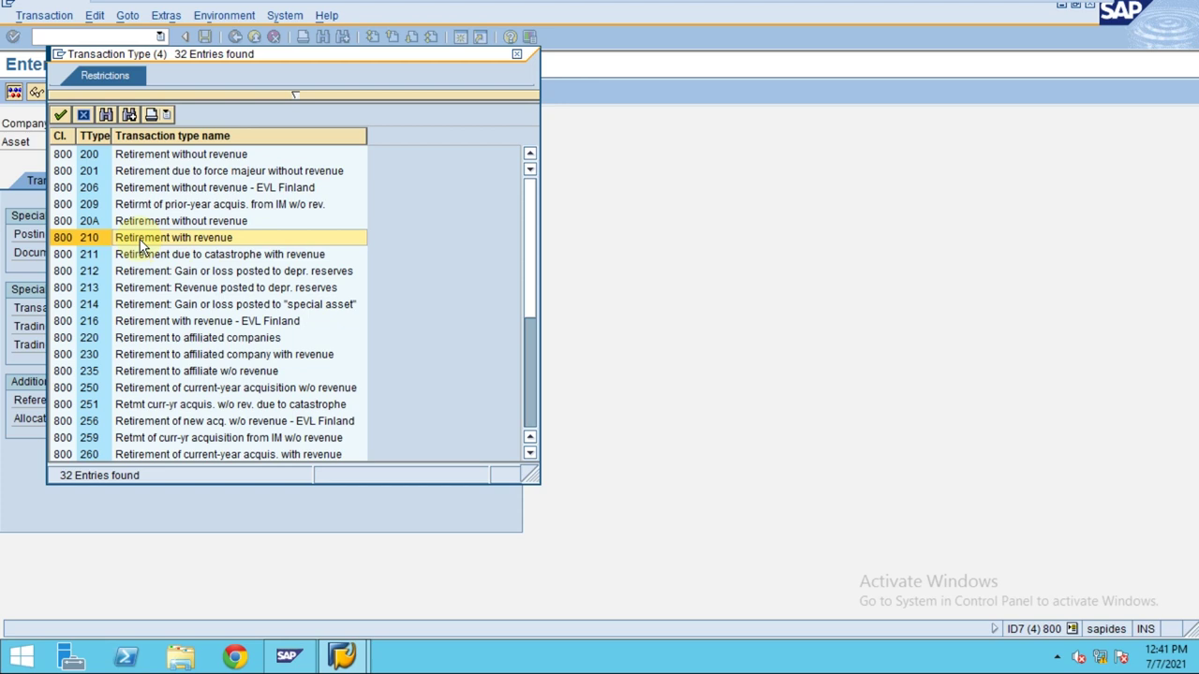
{"action": "double_click", "coordinate": [142, 240]}
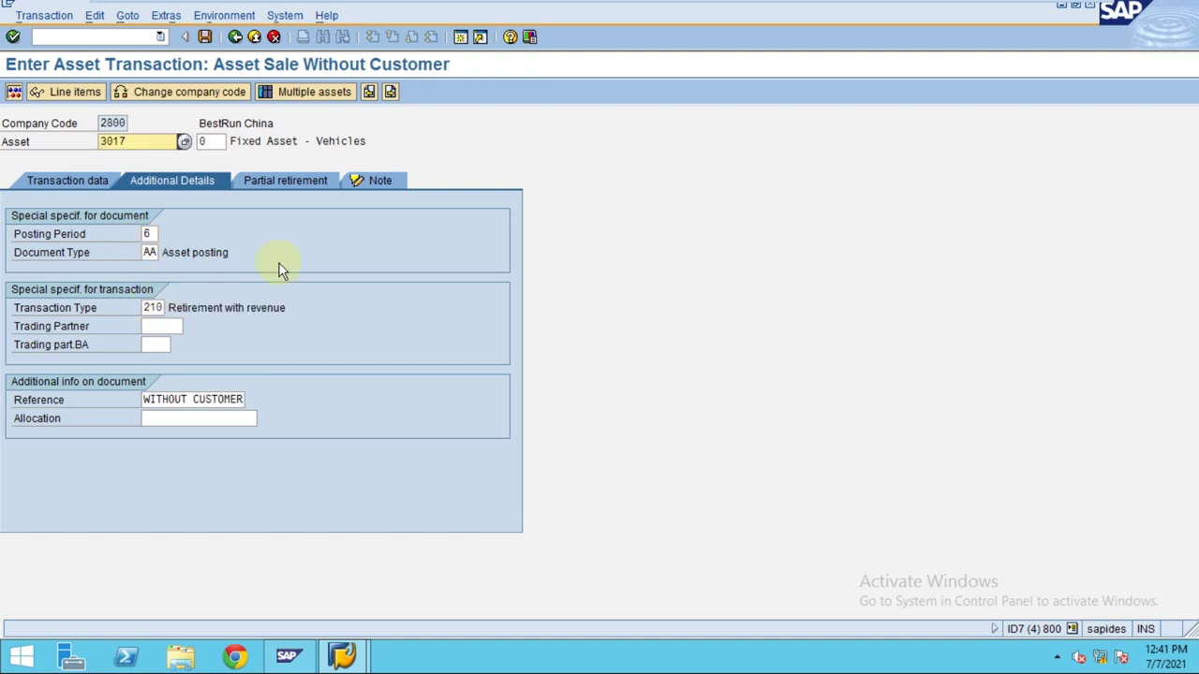
{"action": "mouse_move", "coordinate": [495, 8]}
{"action": "left_click", "coordinate": [153, 307]}
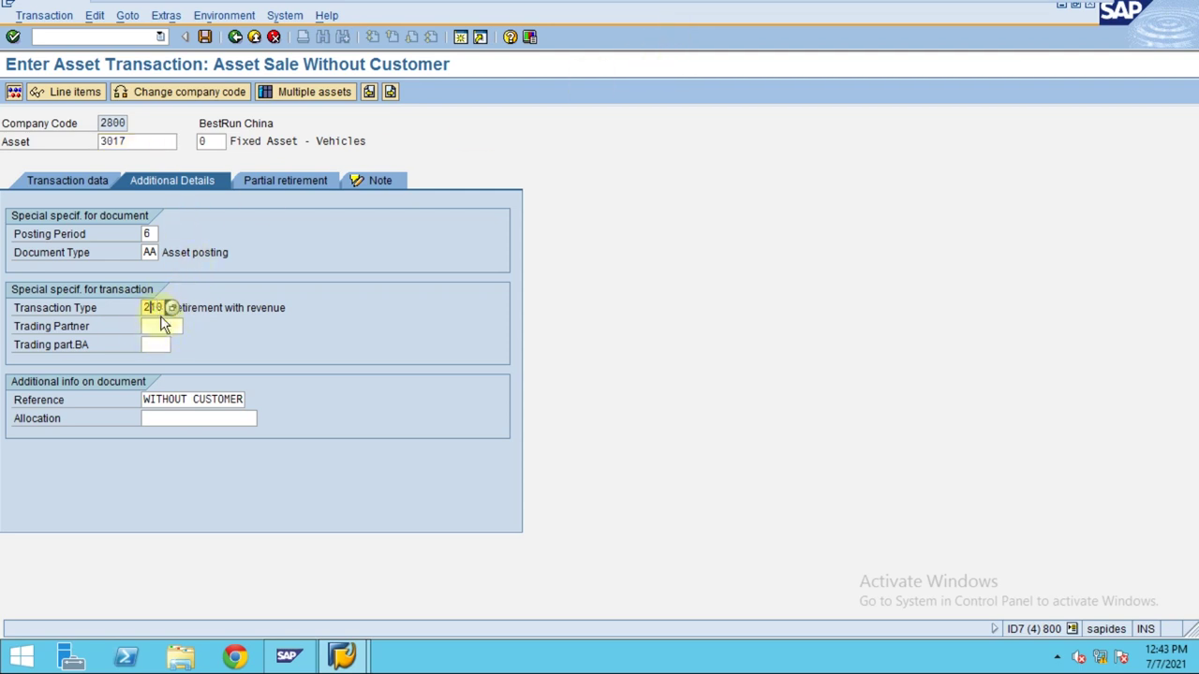
Simulate the asset sale posting and examine the amounts of the asset sales clearing, depreciation and gain line items.
{"action": "left_click", "coordinate": [14, 94]}
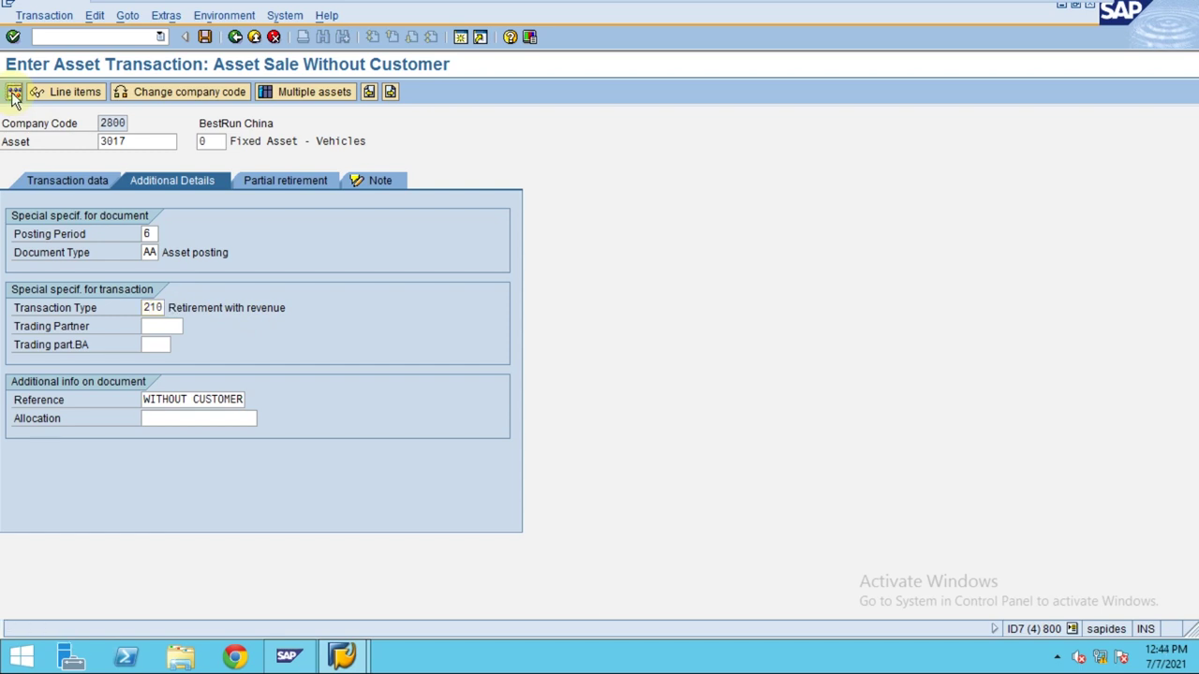
{"action": "left_click", "coordinate": [113, 186]}
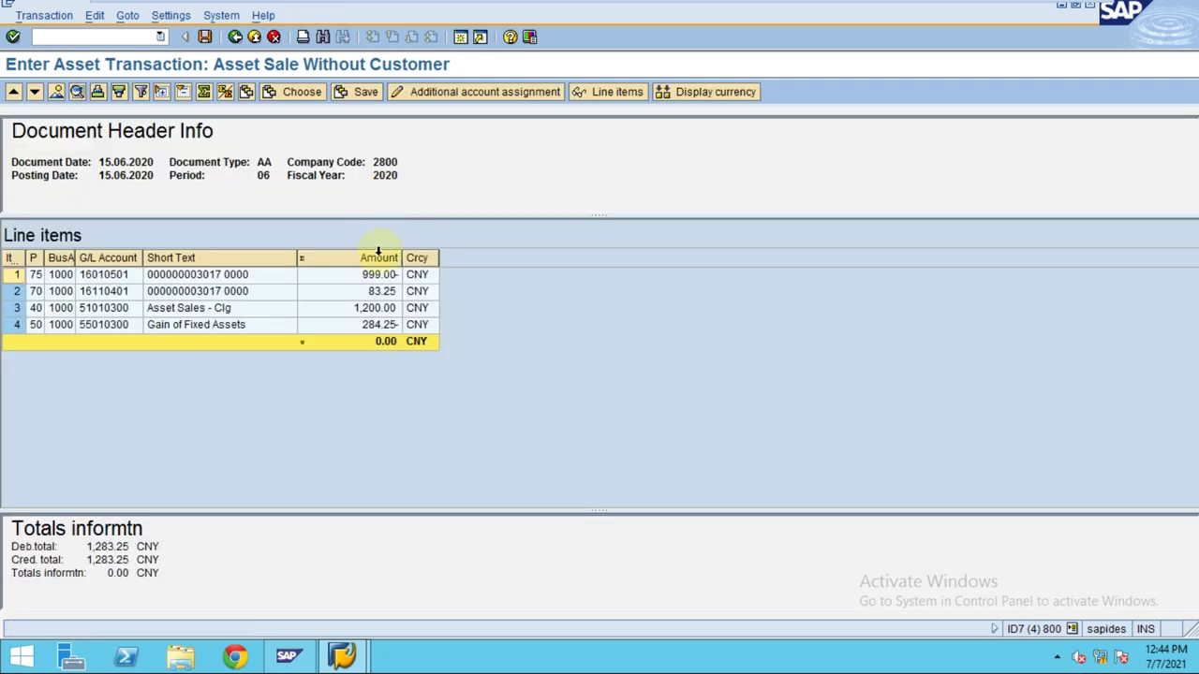
{"action": "left_click", "coordinate": [378, 313]}
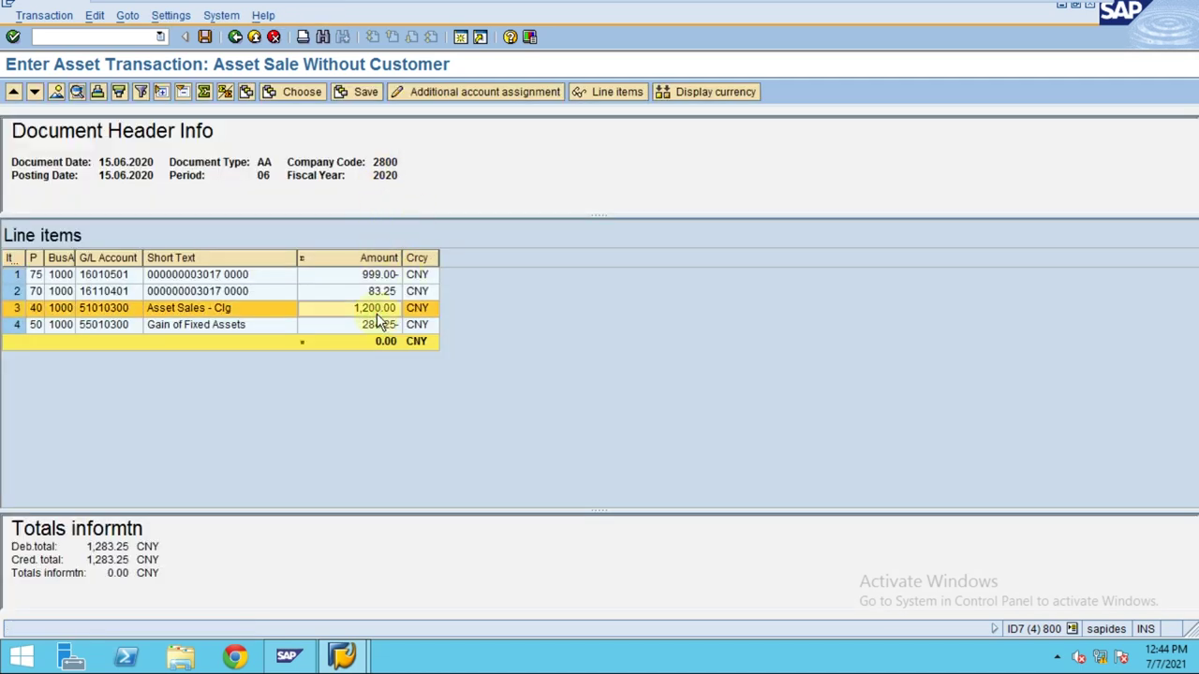
{"action": "left_click", "coordinate": [378, 325]}
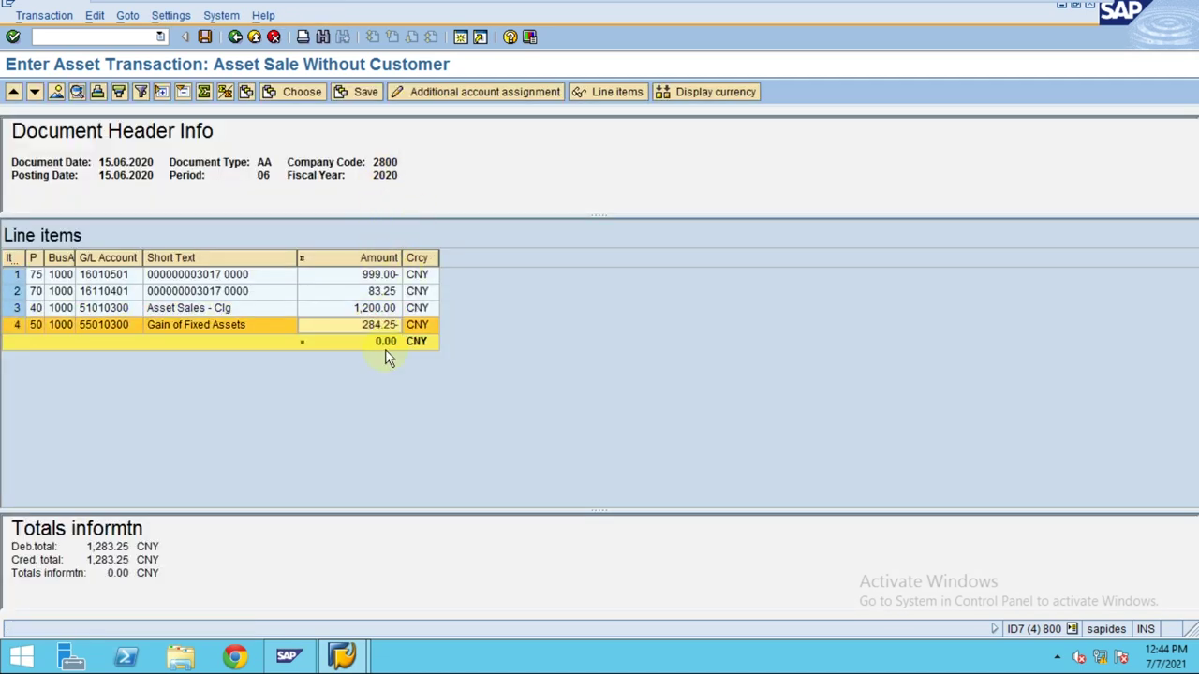
{"action": "left_click", "coordinate": [378, 291]}
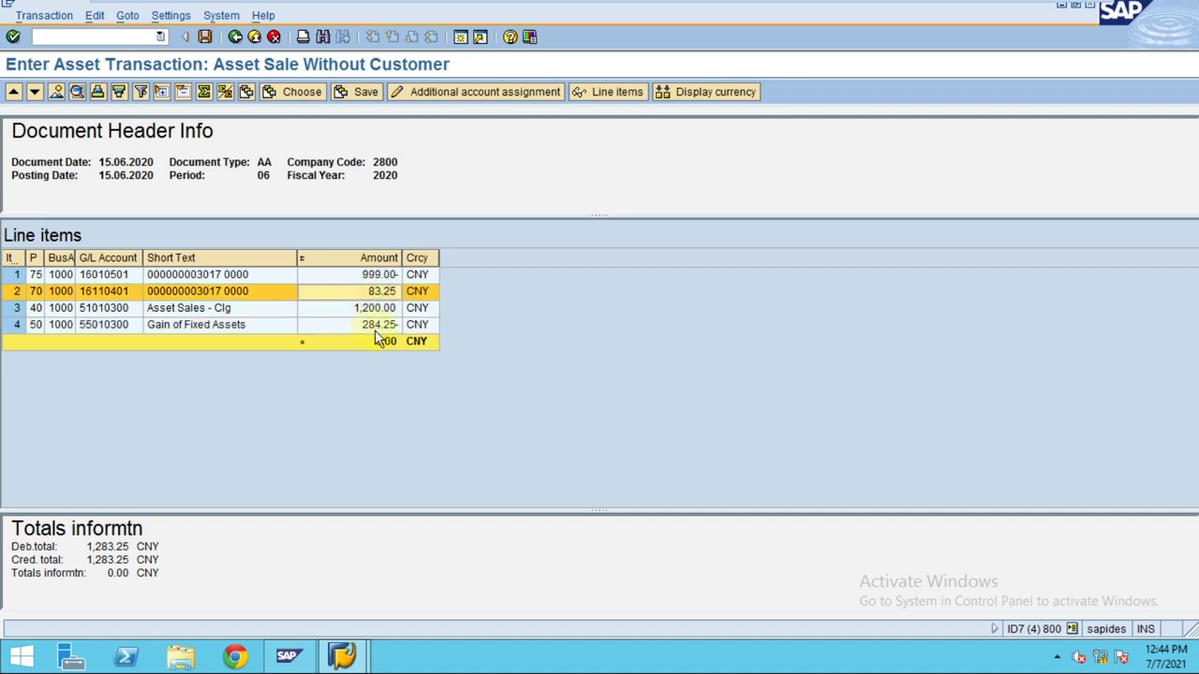
{"action": "left_click", "coordinate": [374, 329]}
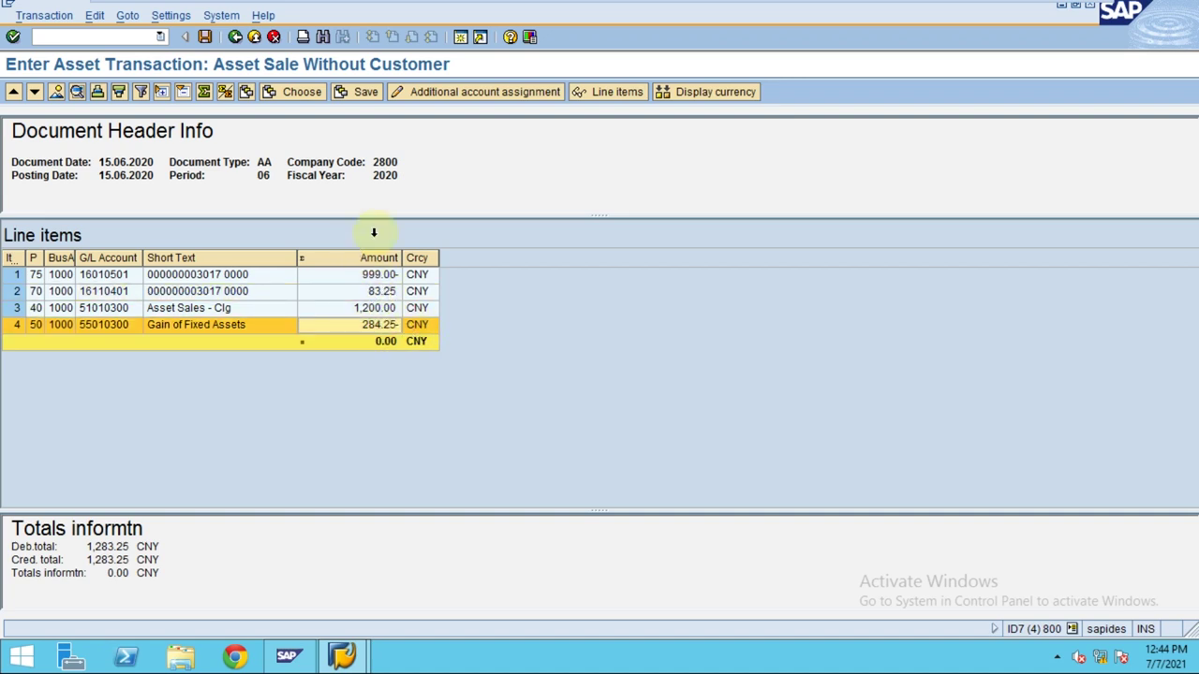
Add the G/L Transaction Type, Transact. type and Transaction Type columns to the line item layout and apply it.
{"action": "left_click", "coordinate": [246, 91]}
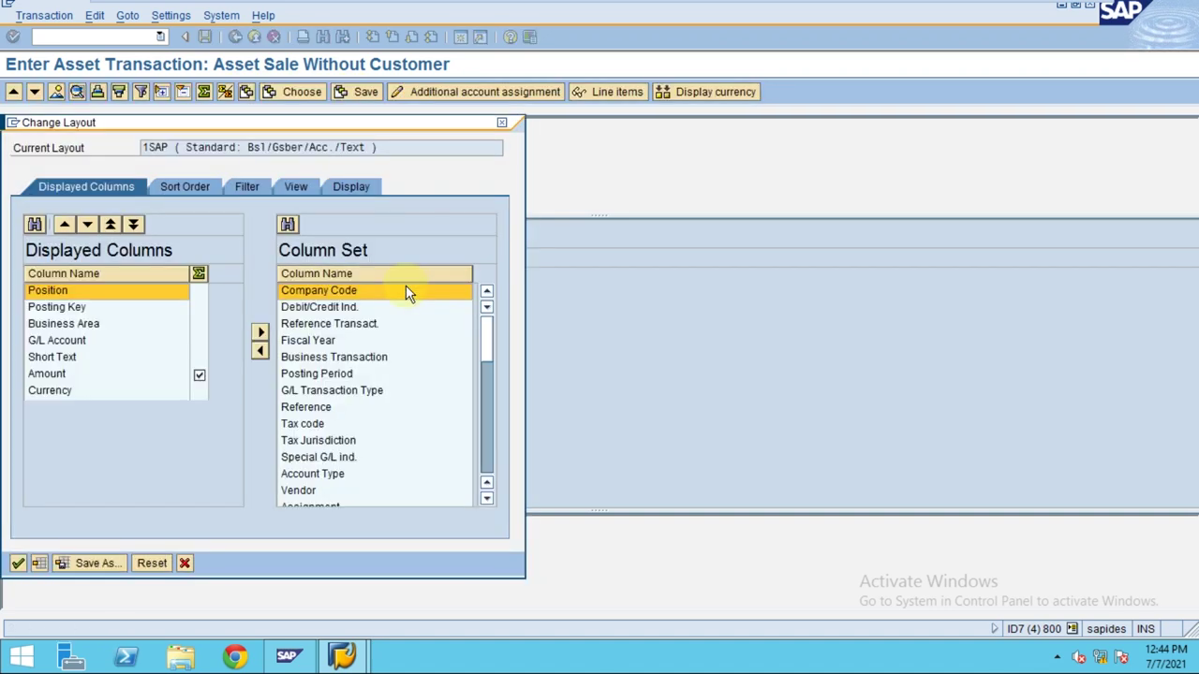
{"action": "left_click", "coordinate": [346, 390]}
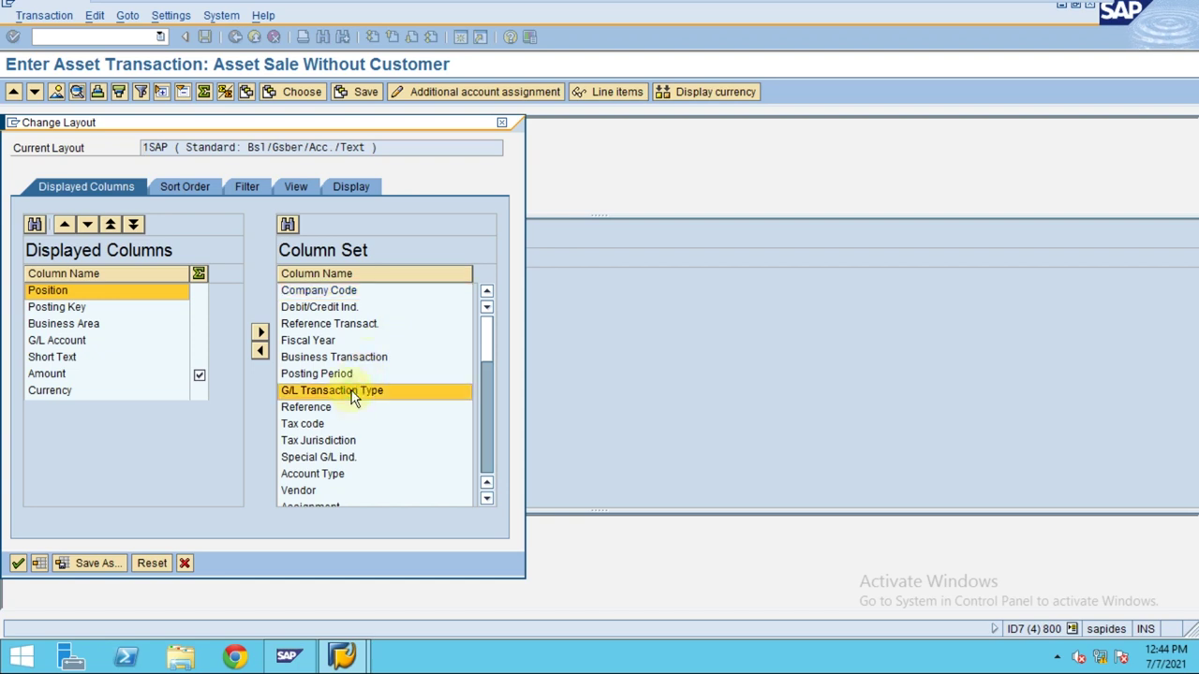
{"action": "double_click", "coordinate": [354, 391]}
{"action": "scroll", "coordinate": [351, 390], "scroll_direction": "down", "scroll_amount": 3}
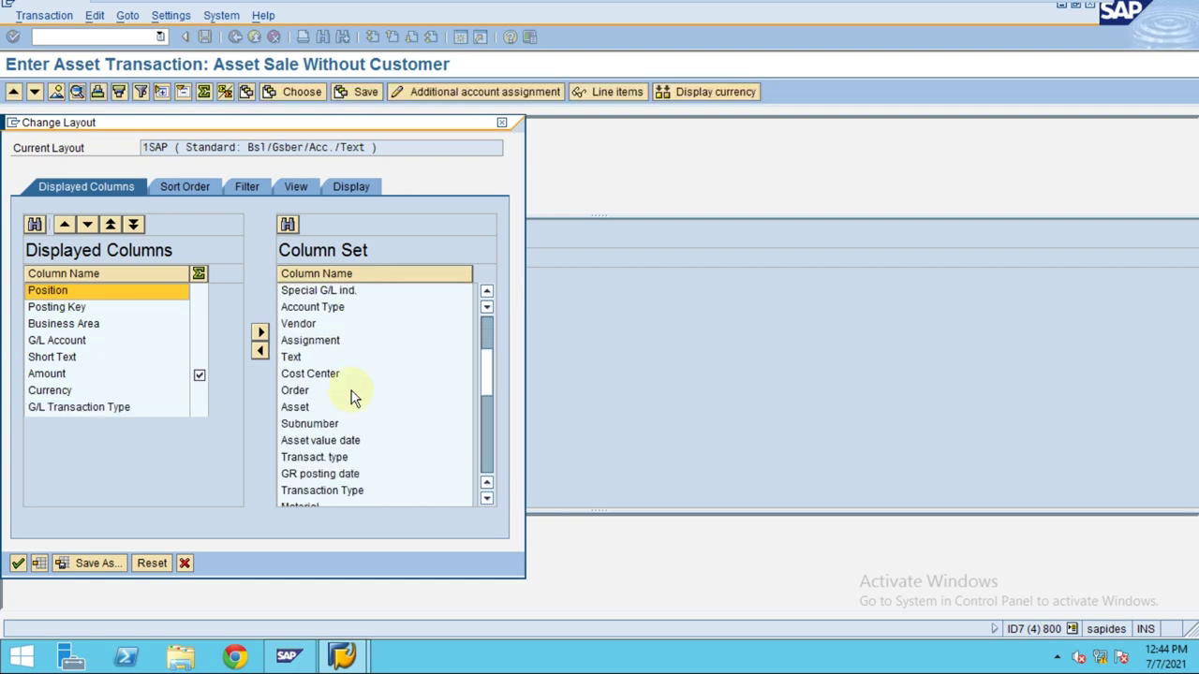
{"action": "double_click", "coordinate": [339, 457]}
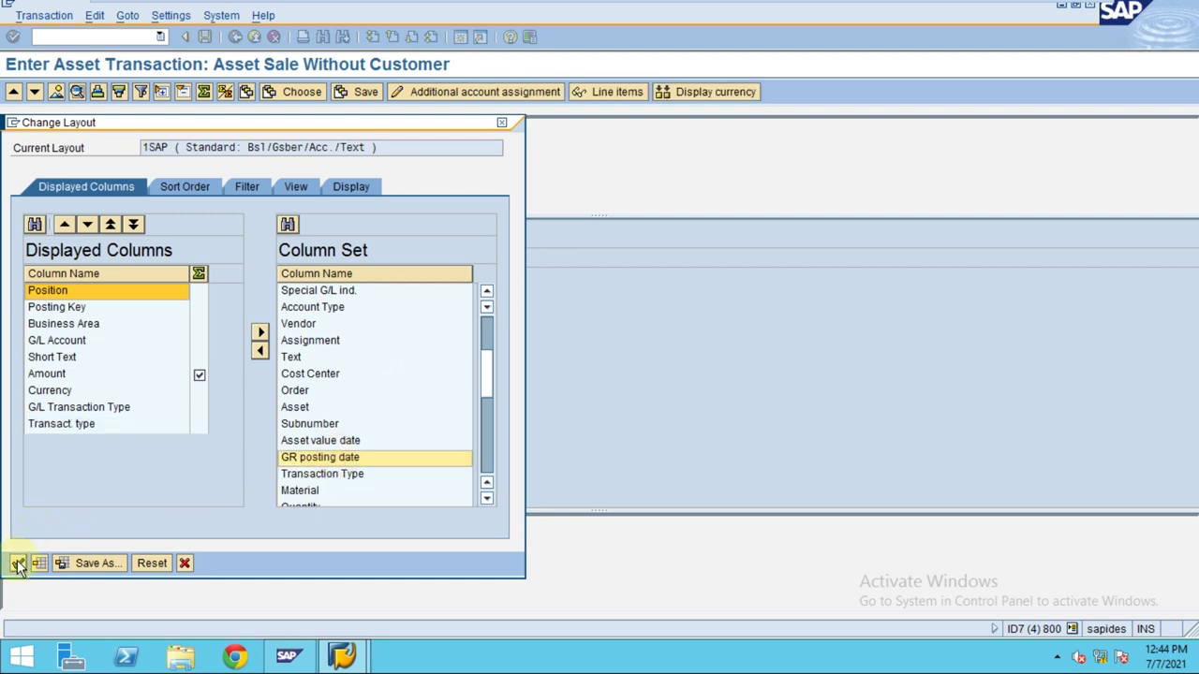
{"action": "double_click", "coordinate": [362, 474]}
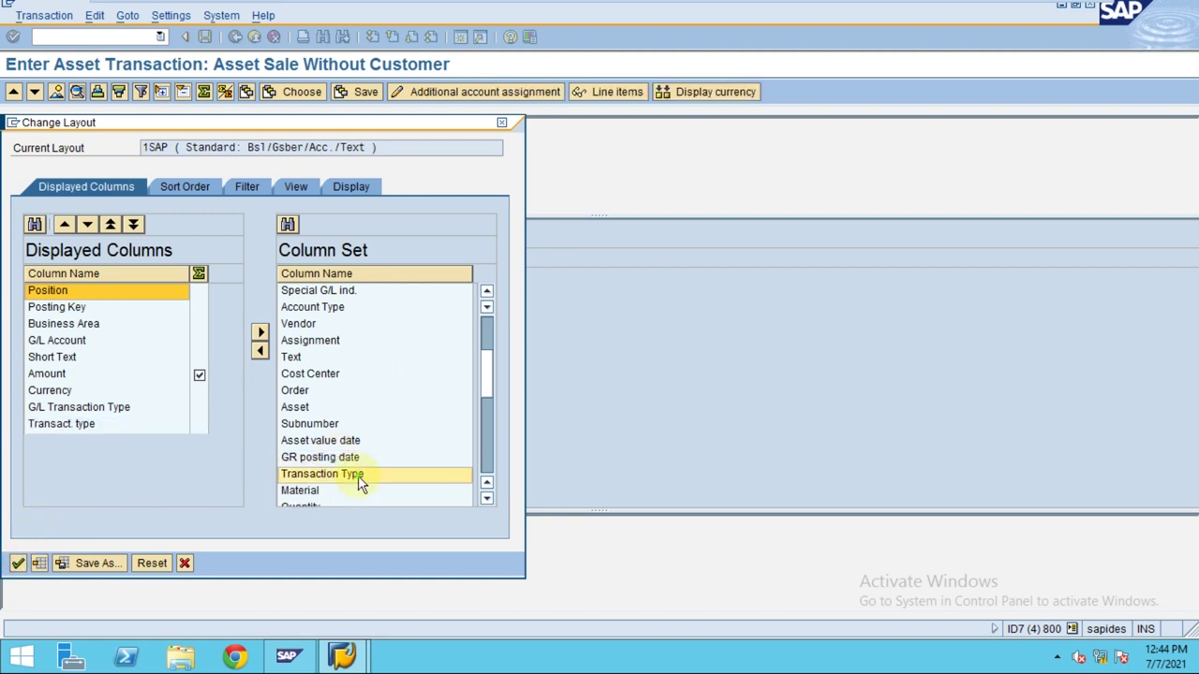
{"action": "left_click", "coordinate": [18, 564]}
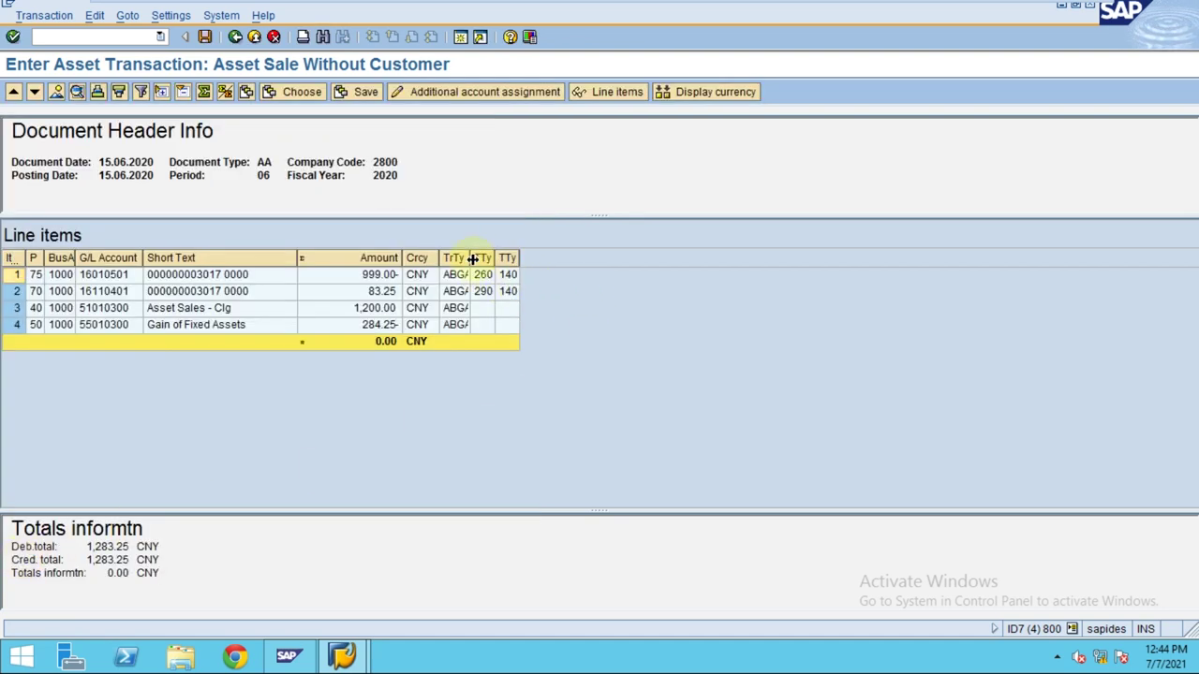
Widen the currency, activity type and both transaction type columns, and check the transaction types on the two asset lines.
{"action": "left_click_drag", "start_coordinate": [472, 259], "coordinate": [521, 258]}
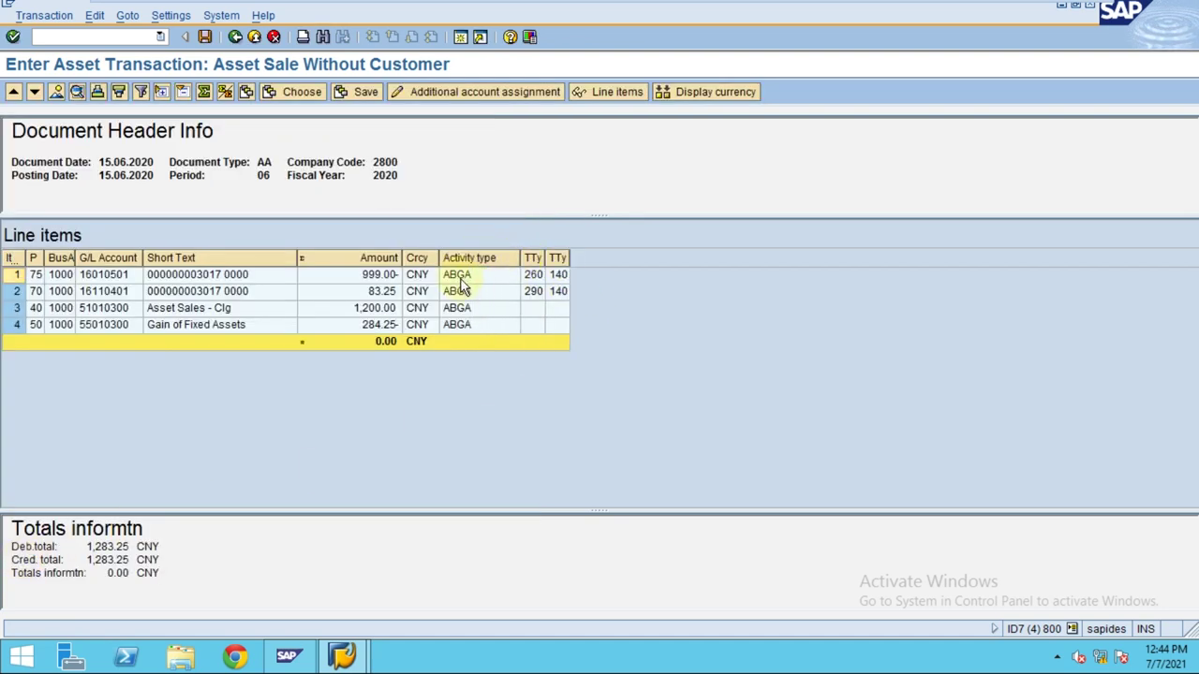
{"action": "left_click_drag", "start_coordinate": [440, 259], "coordinate": [474, 258]}
{"action": "left_click_drag", "start_coordinate": [603, 261], "coordinate": [668, 260]}
{"action": "left_click_drag", "start_coordinate": [581, 260], "coordinate": [656, 260]}
{"action": "left_click", "coordinate": [594, 277]}
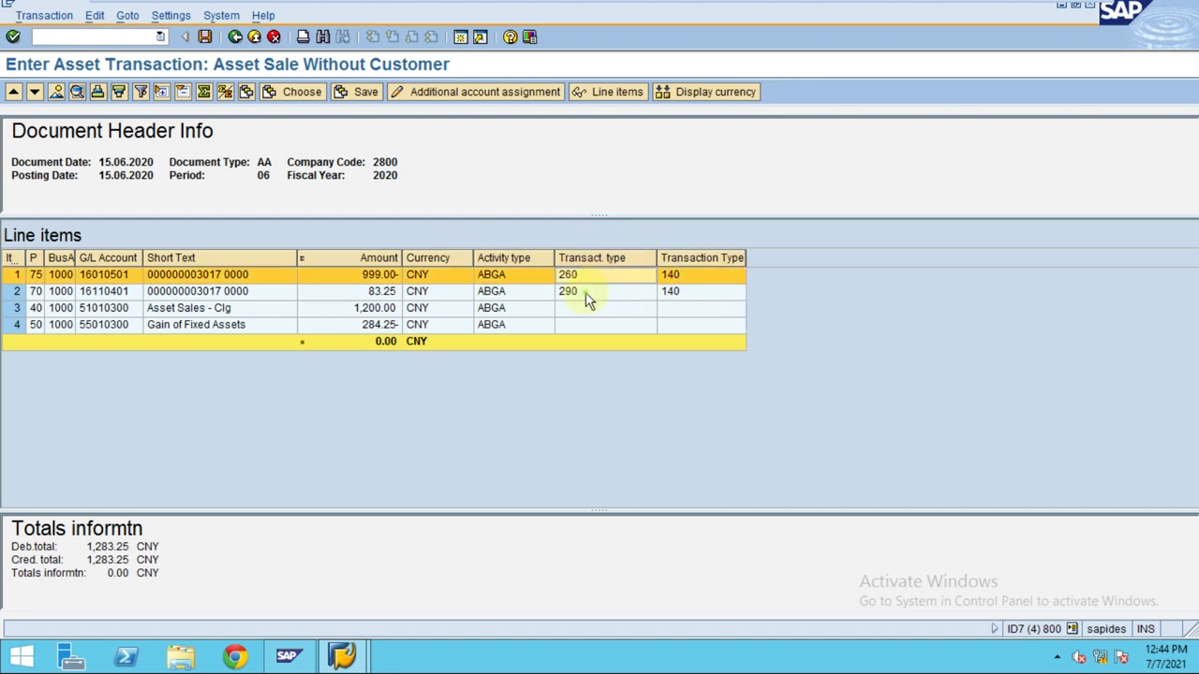
{"action": "left_click", "coordinate": [586, 292]}
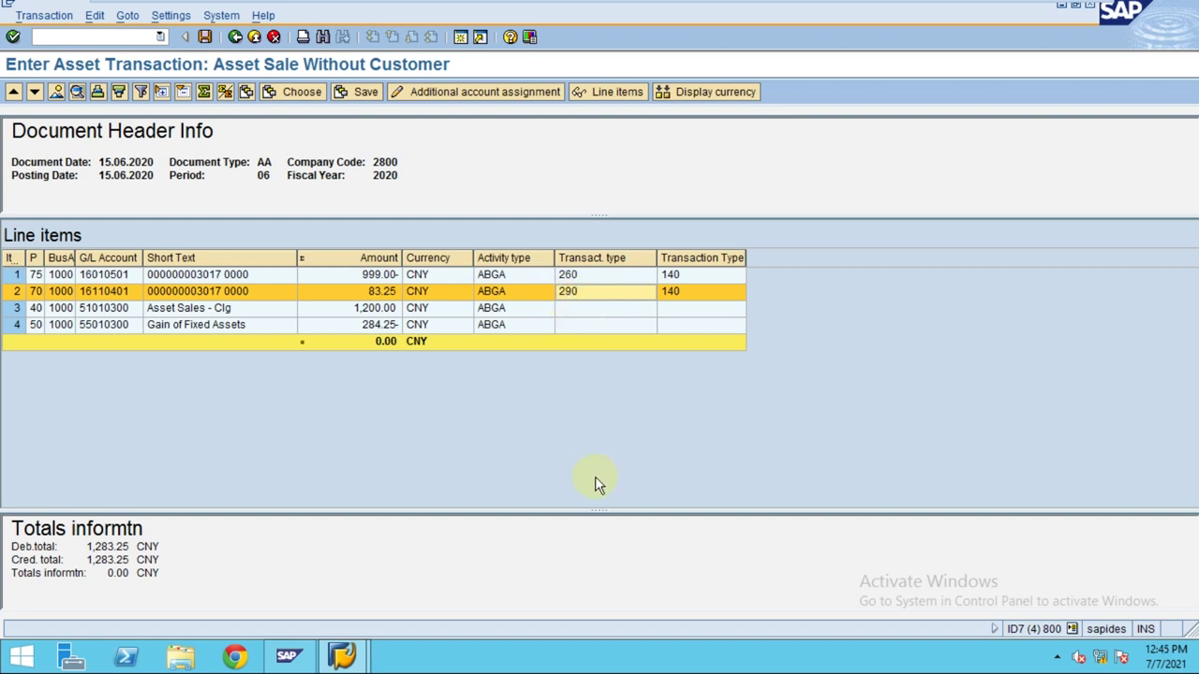
Resize the header, line item and totals areas to enlarge the totals area, and examine the asset and clearing lines.
{"action": "left_click_drag", "start_coordinate": [593, 517], "coordinate": [586, 385]}
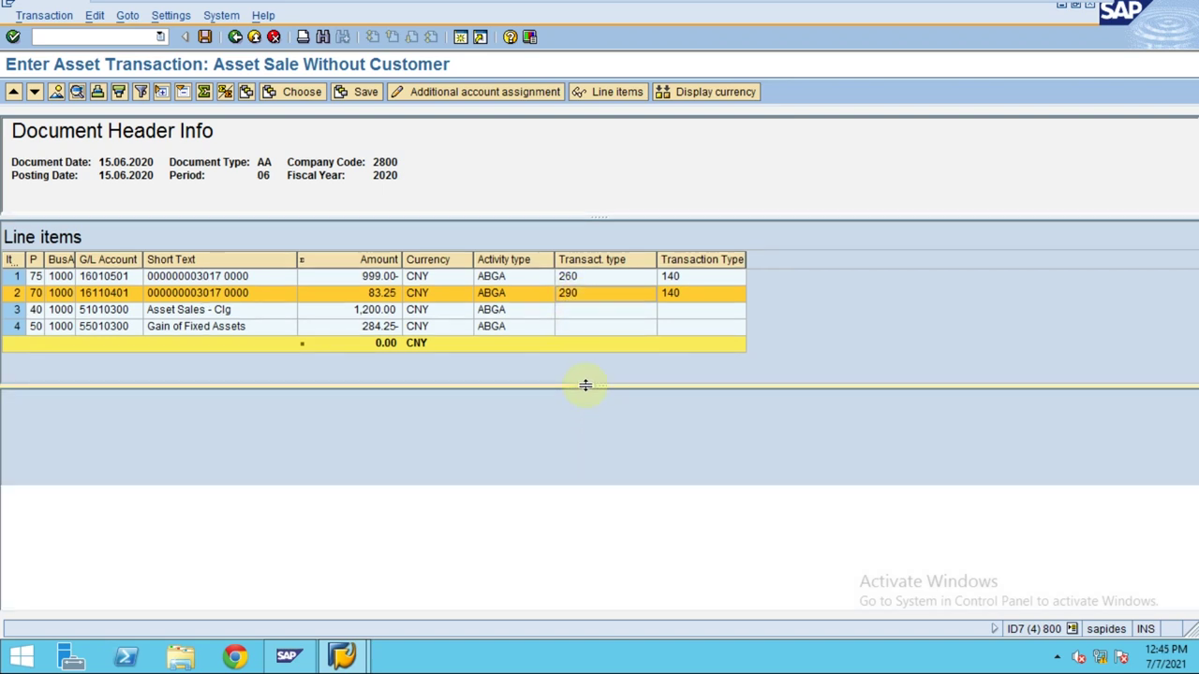
{"action": "left_click", "coordinate": [228, 312]}
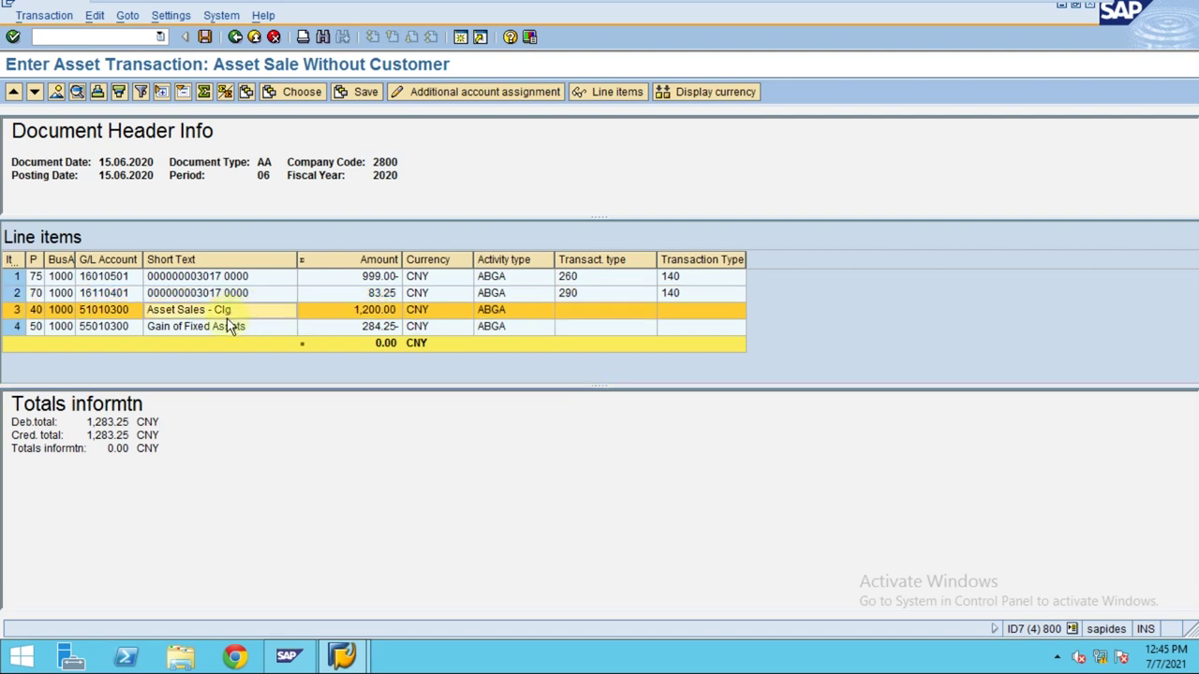
{"action": "left_click", "coordinate": [236, 278]}
{"action": "left_click", "coordinate": [237, 293]}
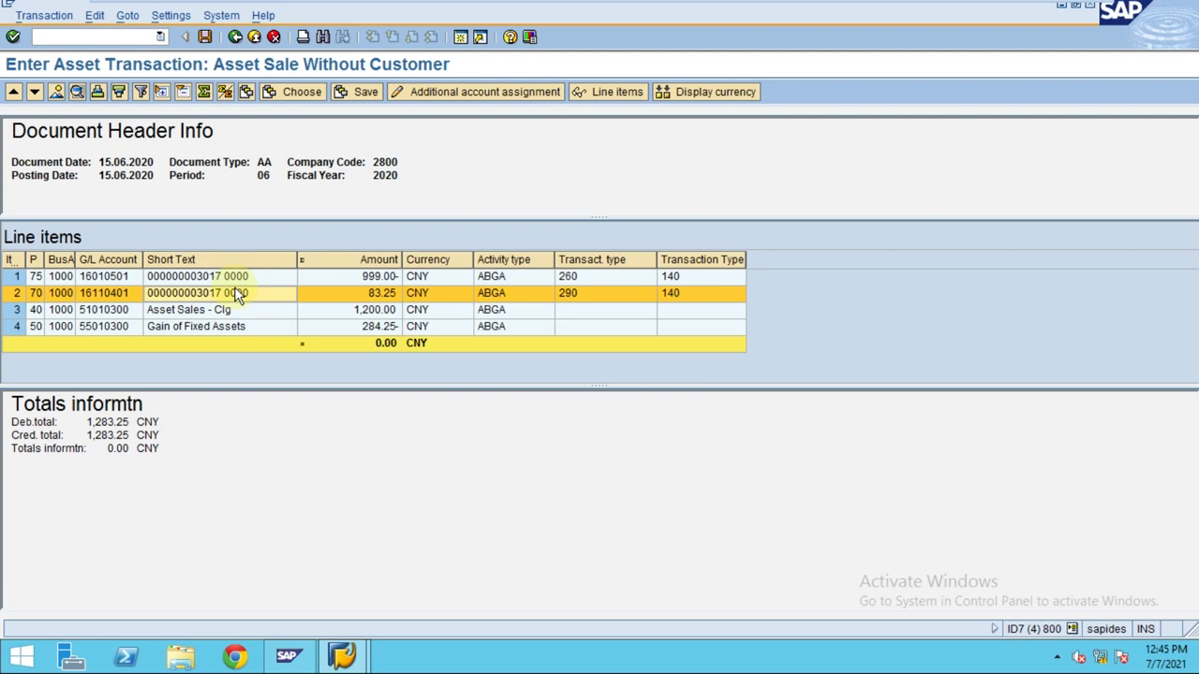
{"action": "left_click_drag", "start_coordinate": [450, 219], "coordinate": [449, 204]}
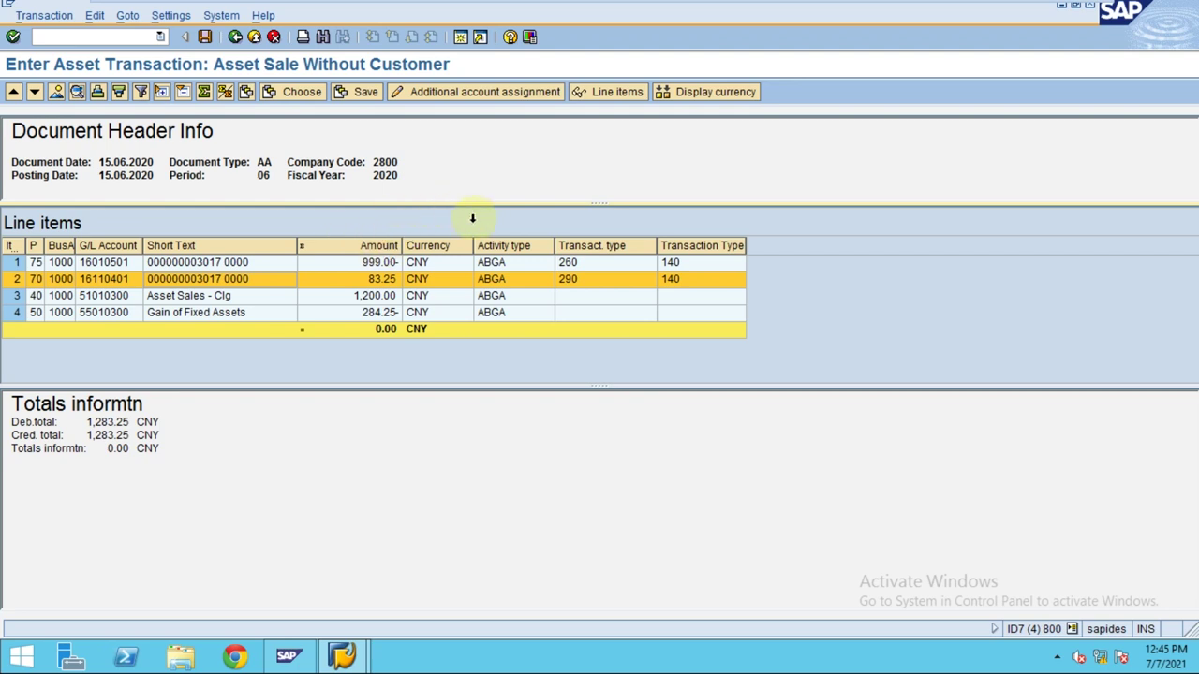
Examine the asset and cost center assignment in the coding block of the depreciation line, and close it without changes.
{"action": "left_click", "coordinate": [453, 93]}
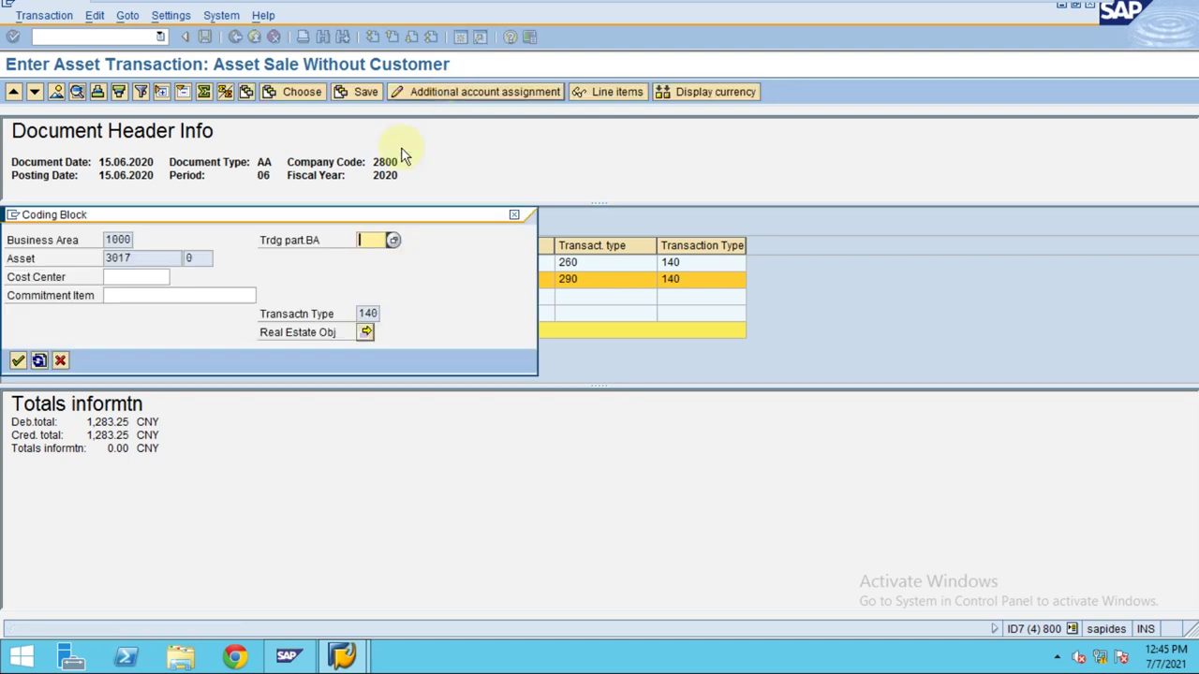
{"action": "left_click_drag", "start_coordinate": [271, 215], "coordinate": [498, 363]}
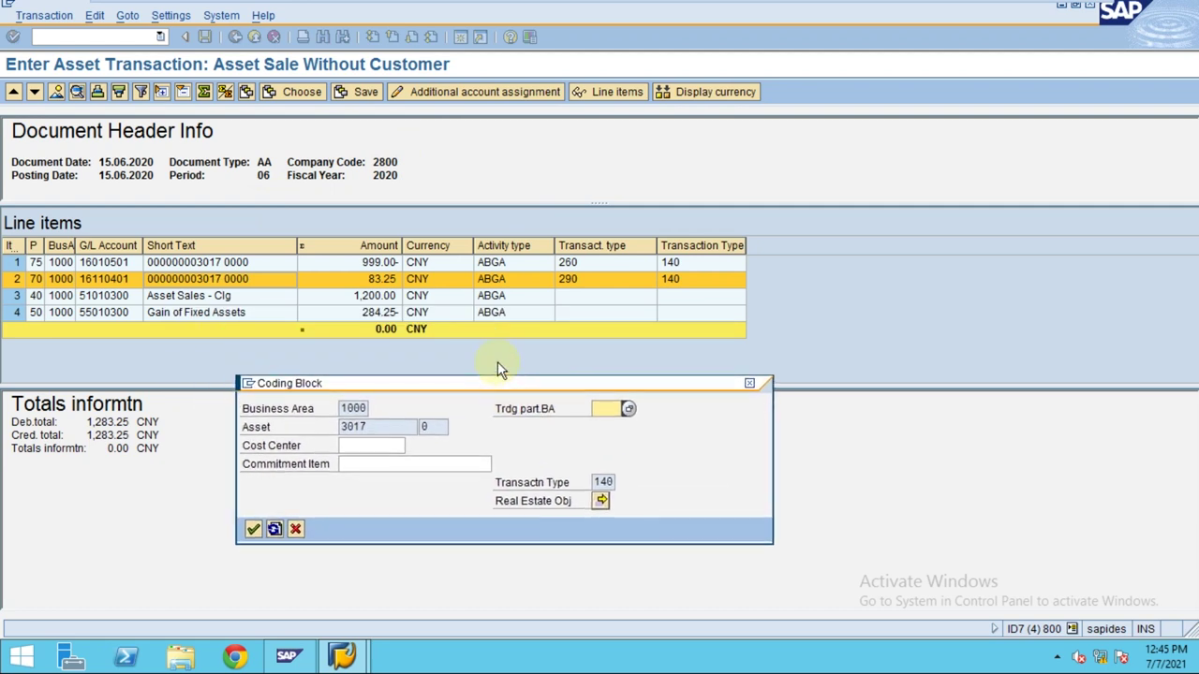
{"action": "left_click_drag", "start_coordinate": [371, 405], "coordinate": [315, 409]}
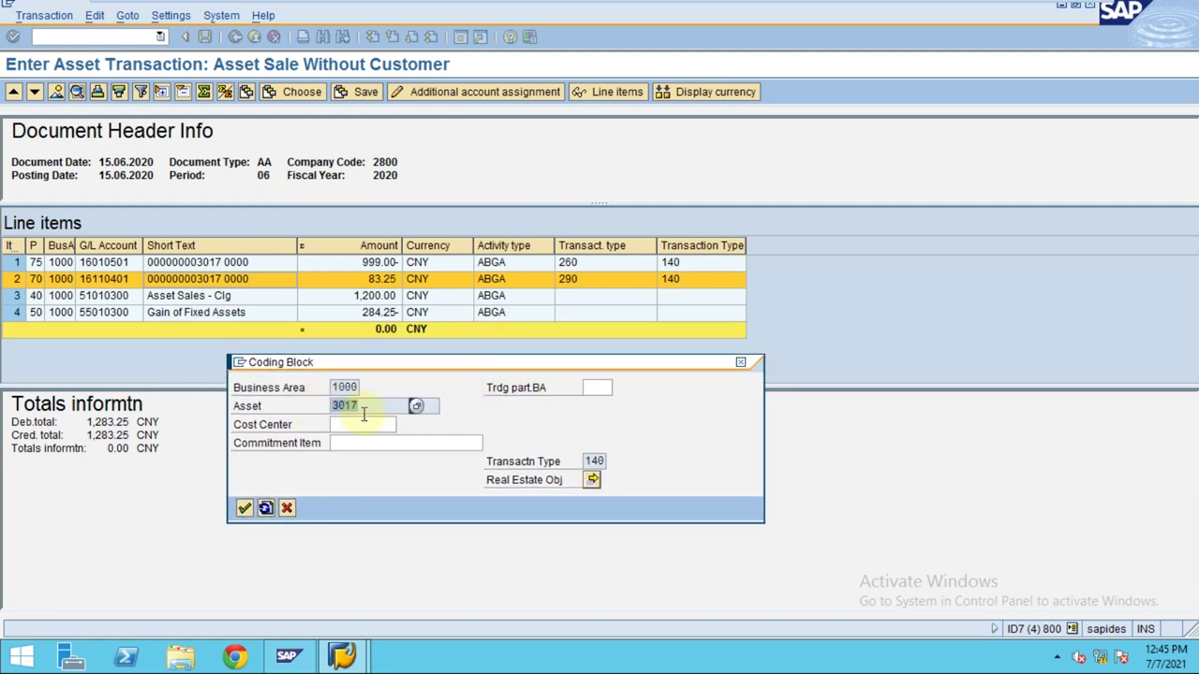
{"action": "left_click", "coordinate": [358, 424]}
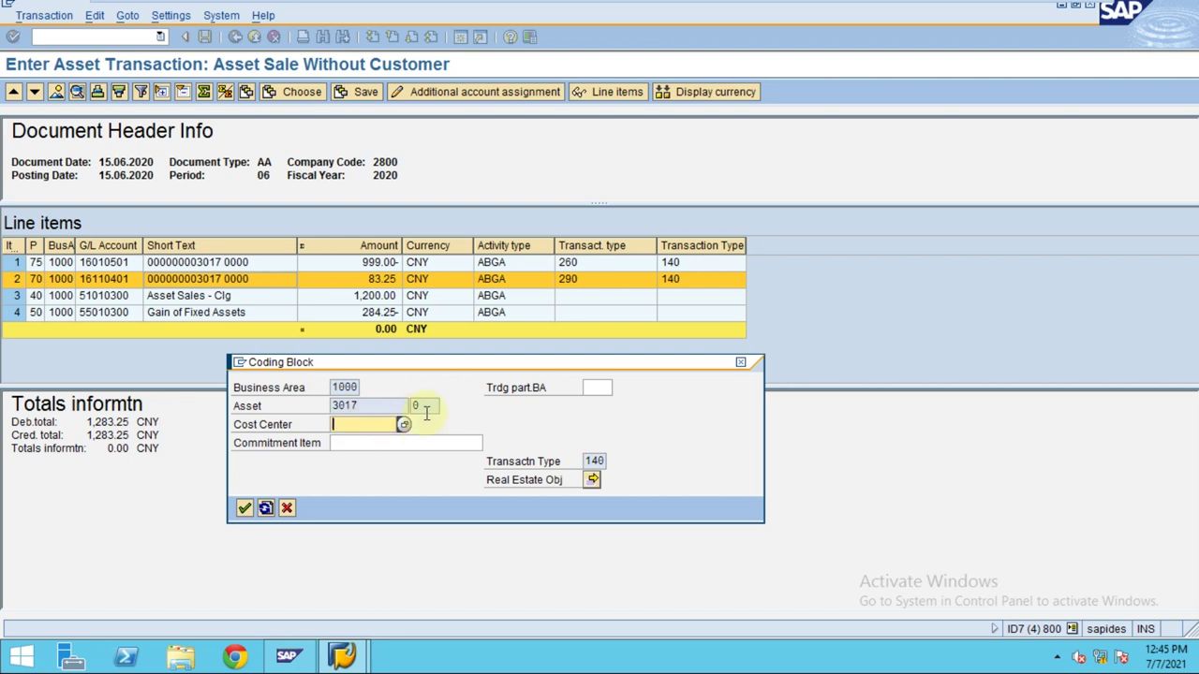
{"action": "left_click", "coordinate": [288, 508]}
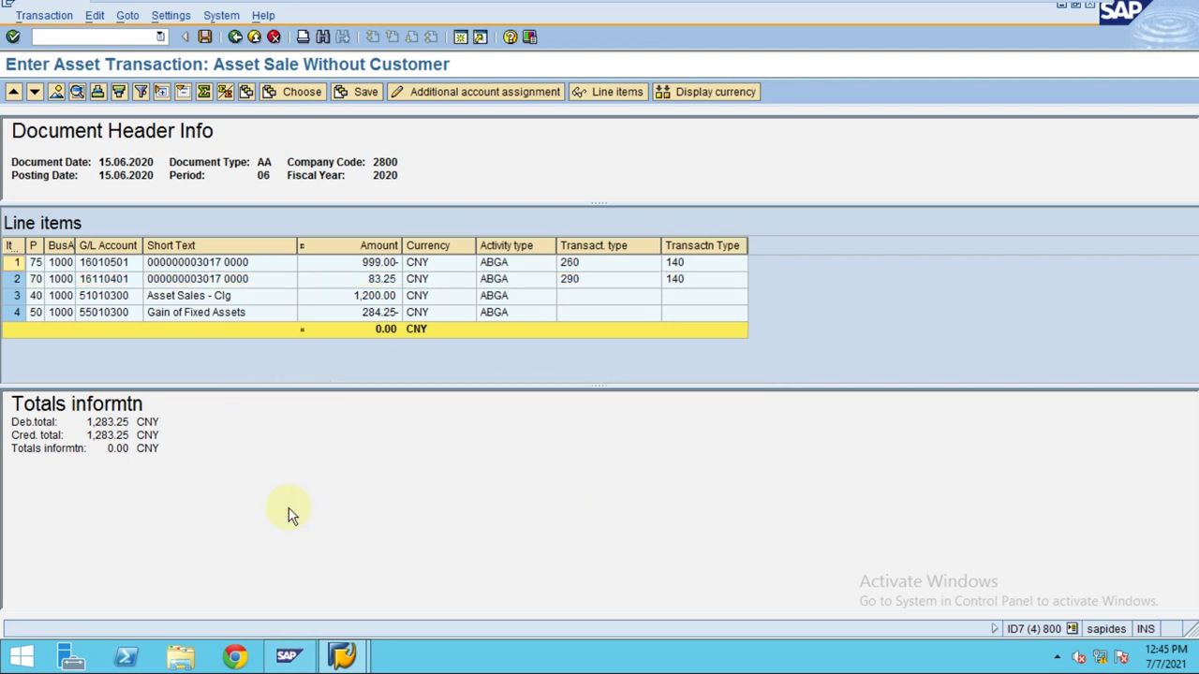
{"action": "double_click", "coordinate": [379, 281]}
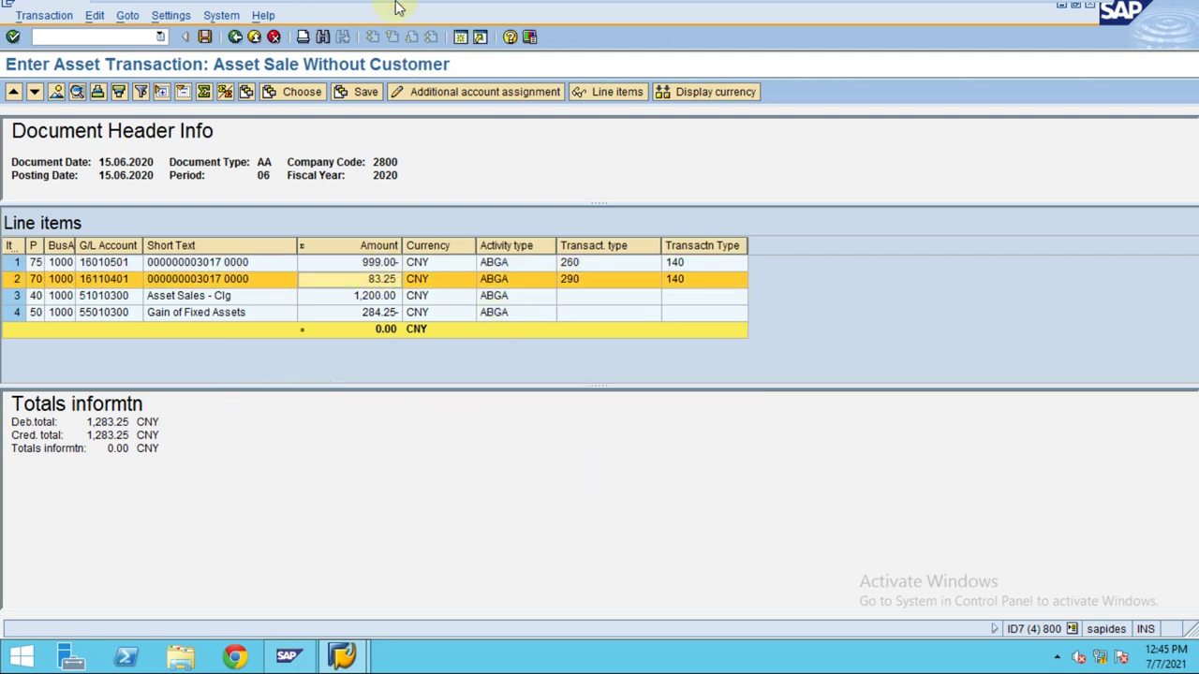
{"action": "mouse_move", "coordinate": [391, 5]}
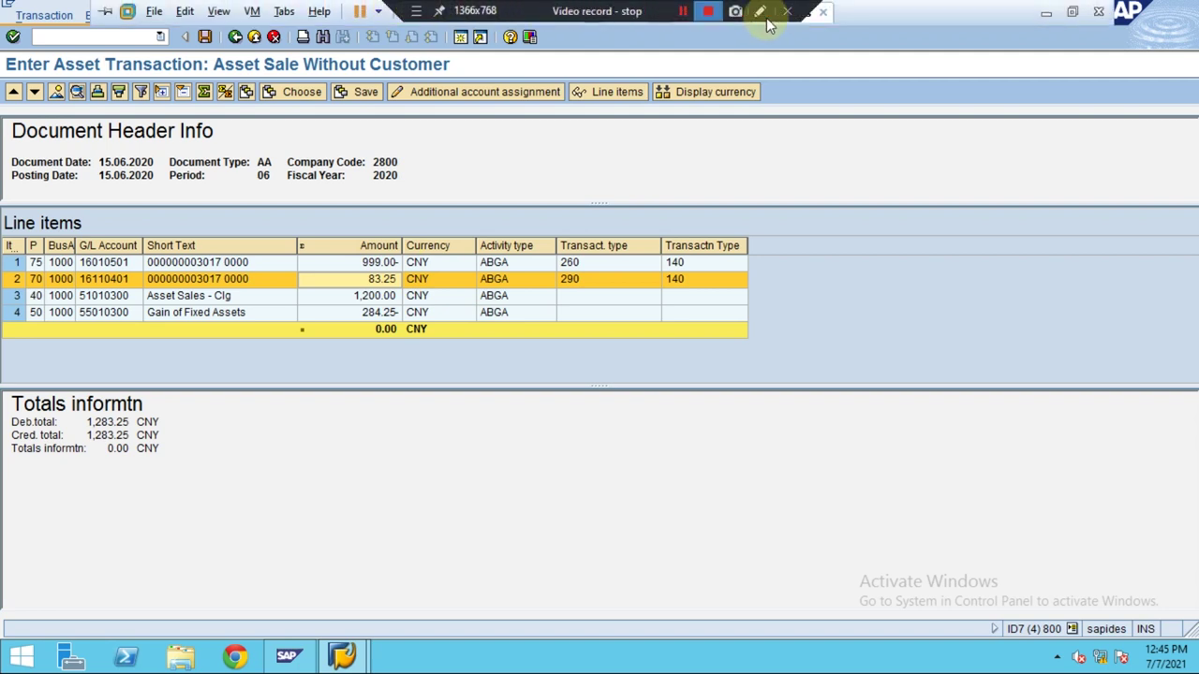
{"action": "left_click", "coordinate": [761, 12]}
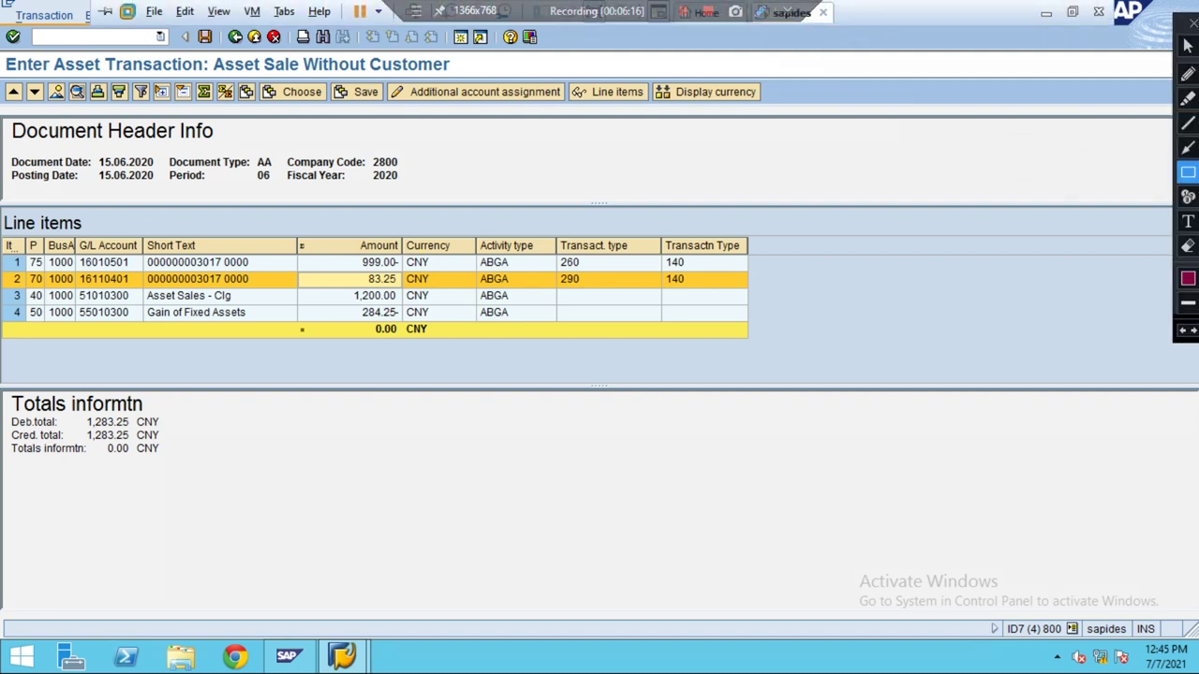
{"action": "left_click", "coordinate": [1187, 175]}
{"action": "left_click_drag", "start_coordinate": [322, 420], "coordinate": [622, 527]}
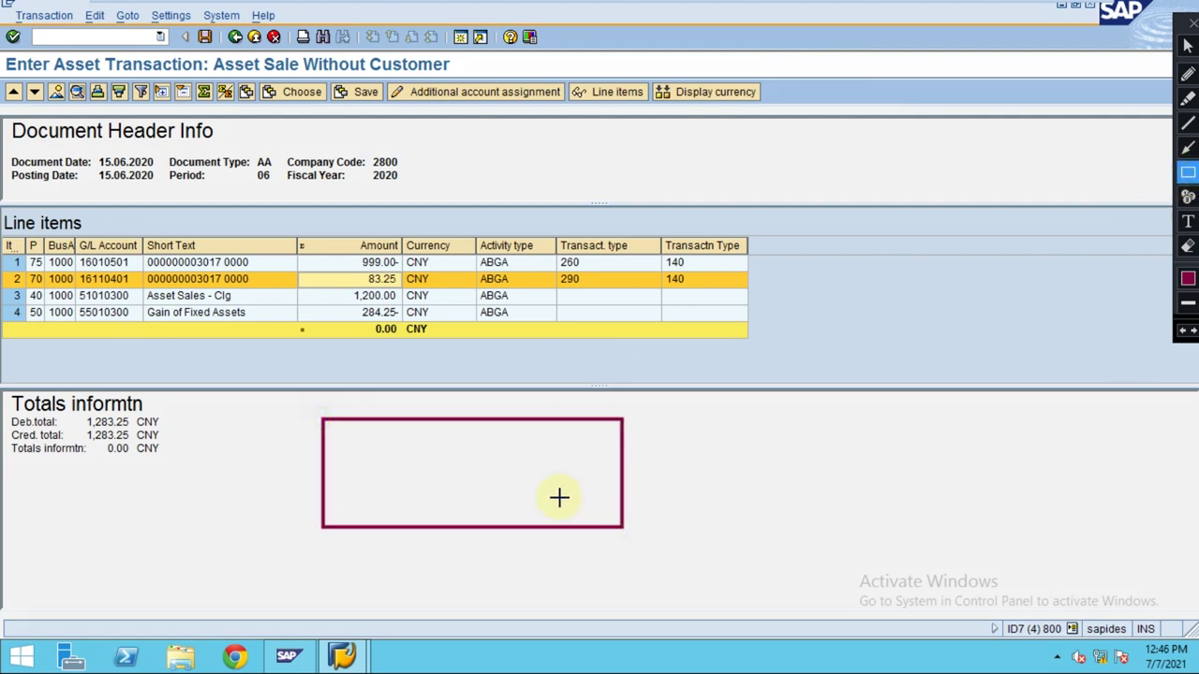
{"action": "key", "text": "Escape"}
Annotate the empty totals area with a red text note reading "Cost : 999.00" and, on a second line, "Acc.Dep : 83.25".
{"action": "mouse_move", "coordinate": [530, 8]}
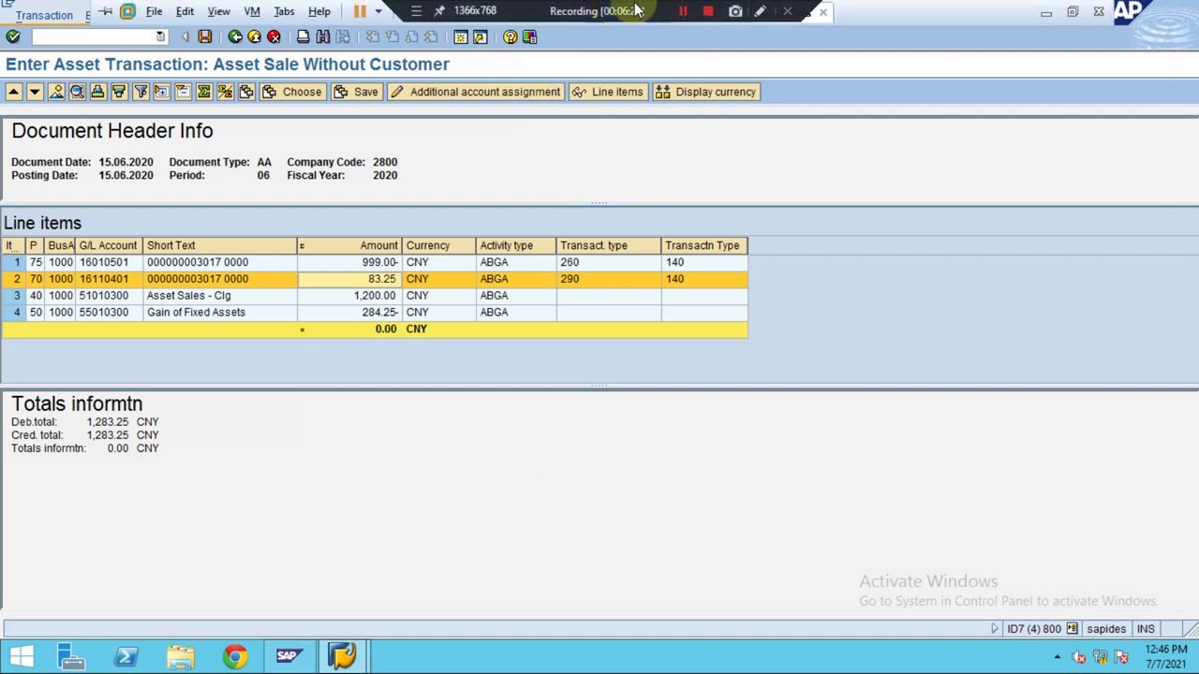
{"action": "left_click", "coordinate": [764, 12]}
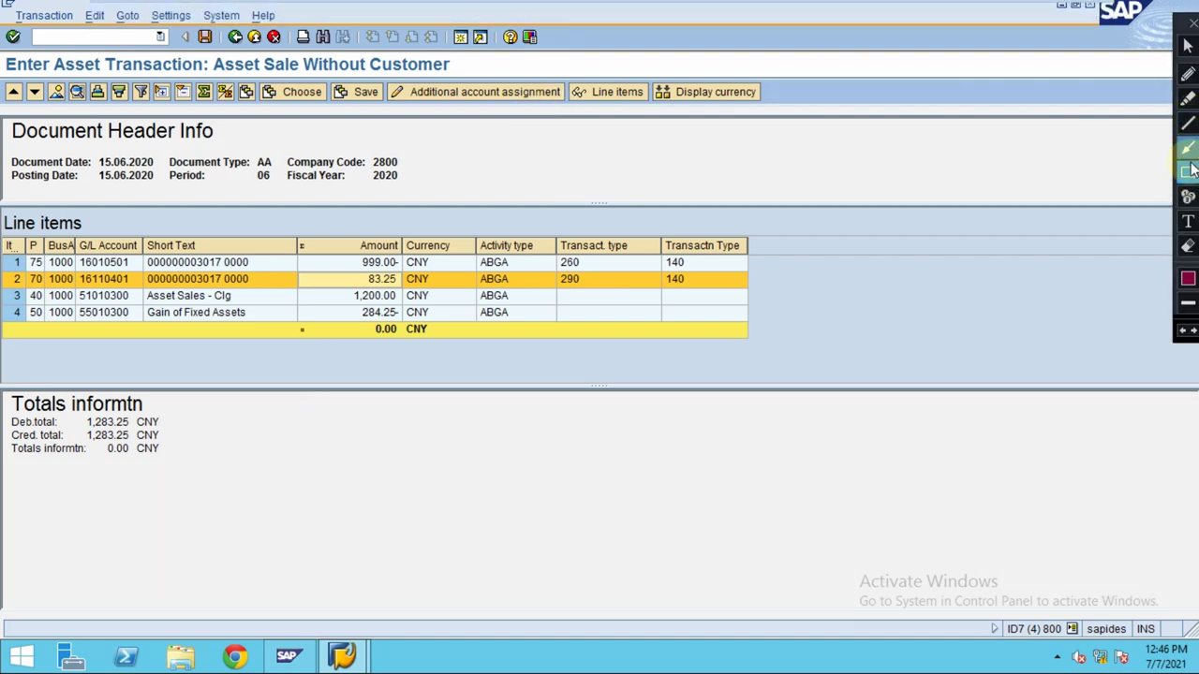
{"action": "left_click", "coordinate": [1188, 222]}
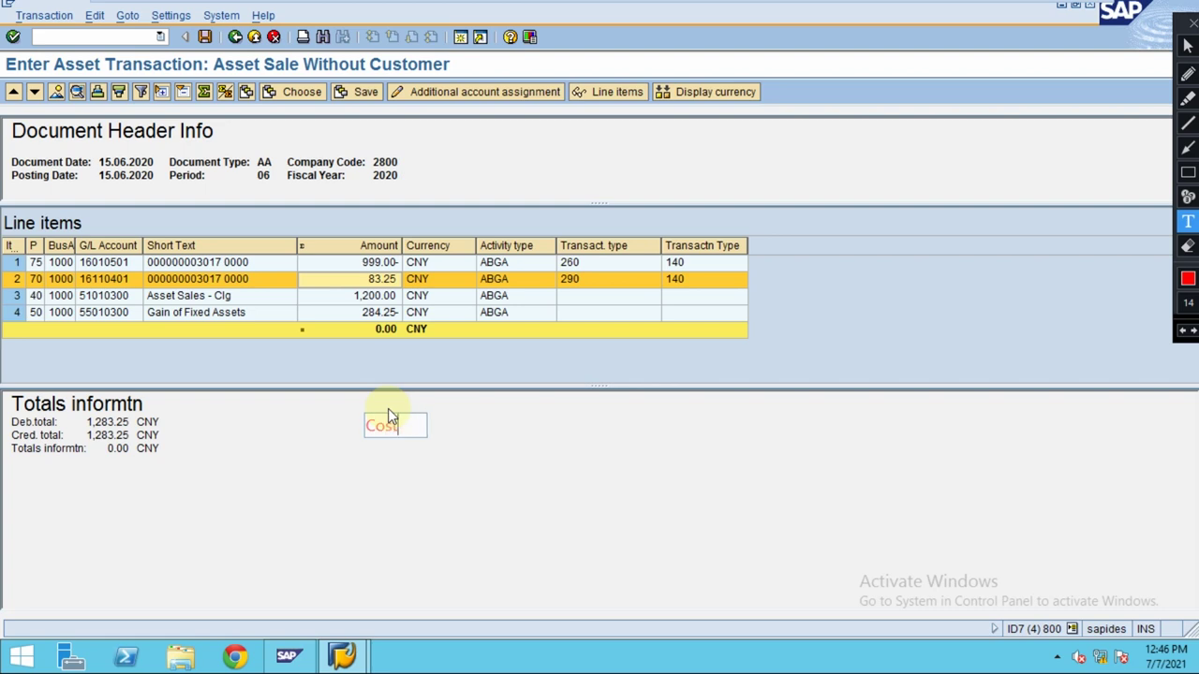
{"action": "type", "text": ": 999"}
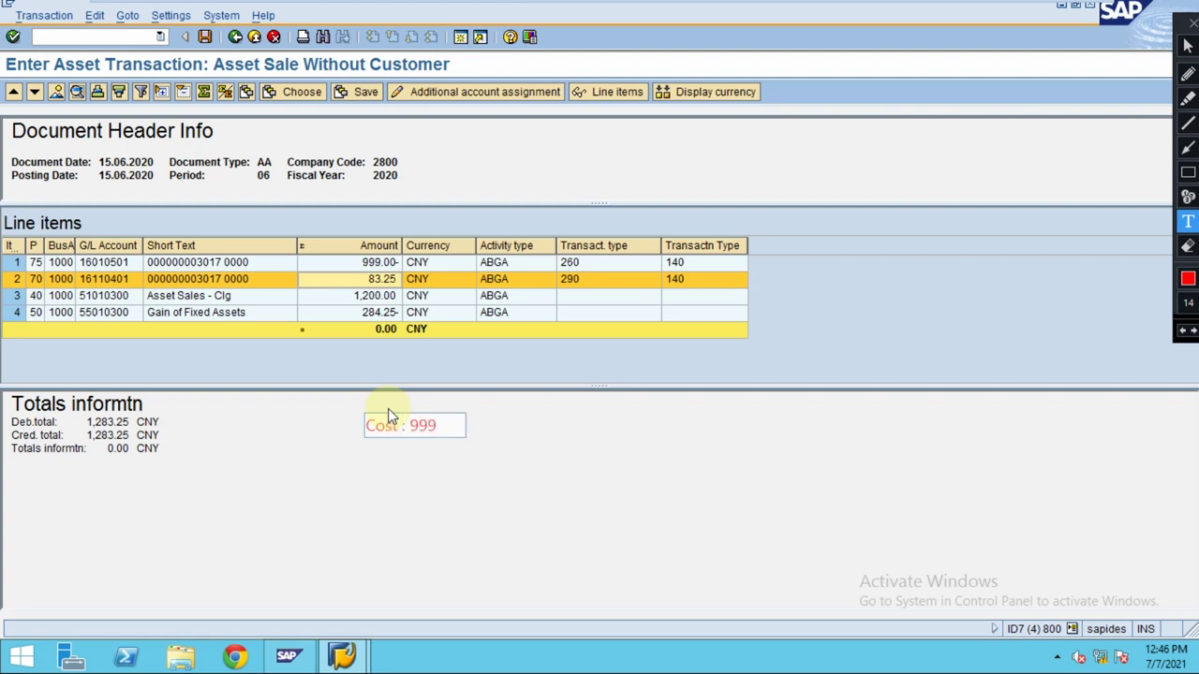
{"action": "type", "text": ".00"}
{"action": "key", "text": "Return"}
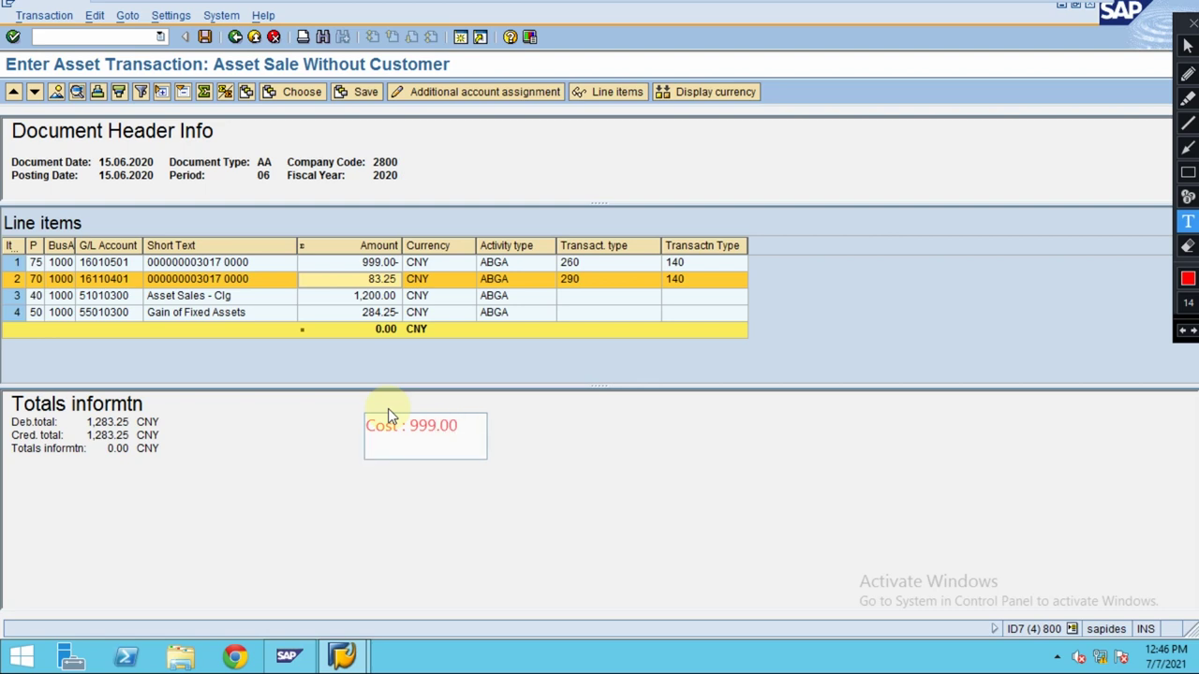
{"action": "type", "text": "Acc.Dep"}
{"action": "type", "text": "."}
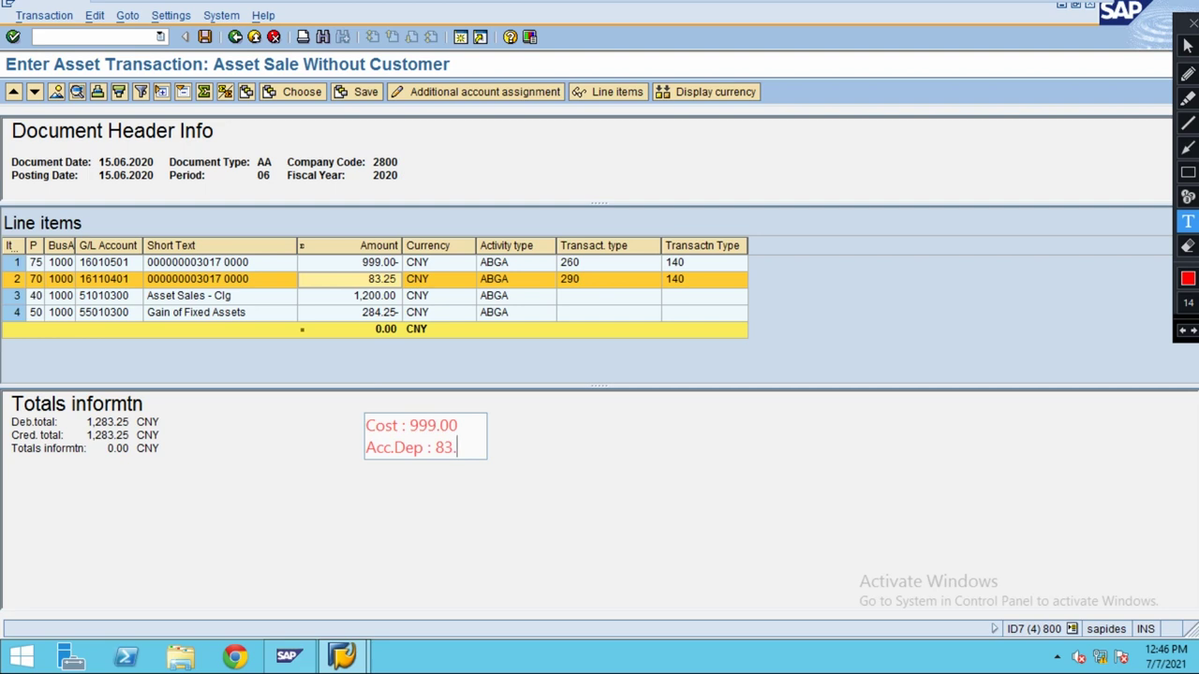
{"action": "type", "text": "25"}
Add the line "NBV : 915.75" to the text note below the accumulated depreciation.
{"action": "key", "text": "Return"}
{"action": "key", "text": "Return"}
{"action": "key", "text": "Return"}
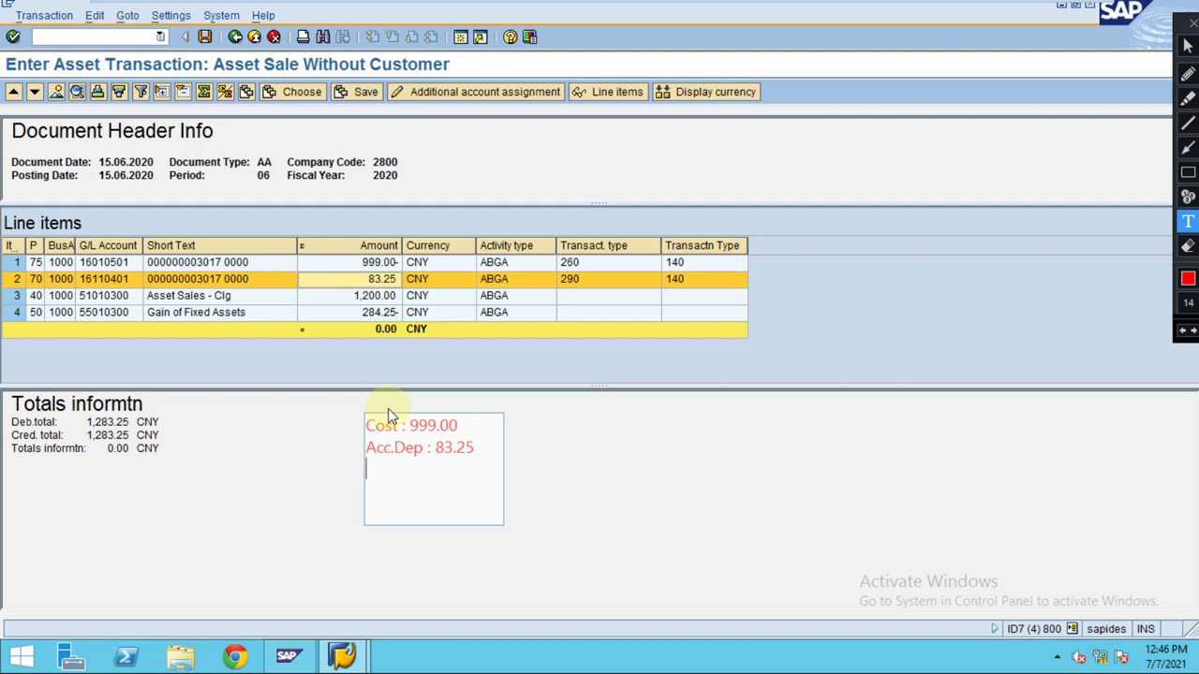
{"action": "type", "text": "NBV :"}
{"action": "type", "text": "915.75"}
{"action": "key", "text": "super"}
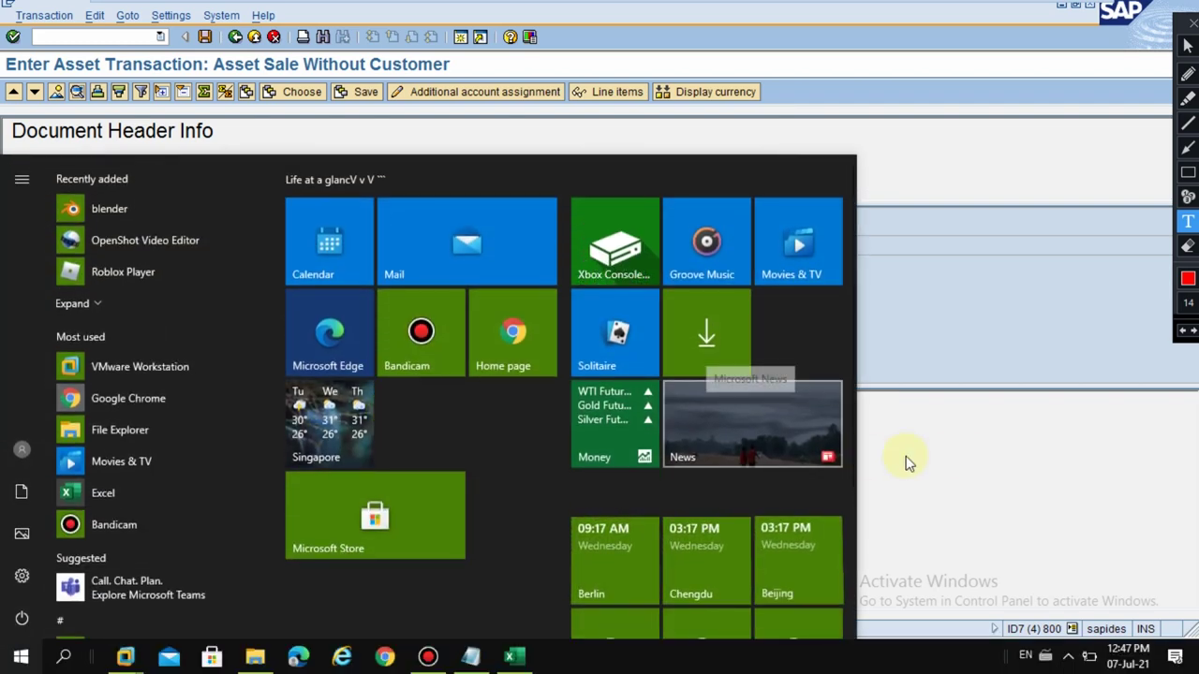
Place a second text note beside the cost figures reading "Sold for : 1200 CNY".
{"action": "left_click", "coordinate": [955, 457]}
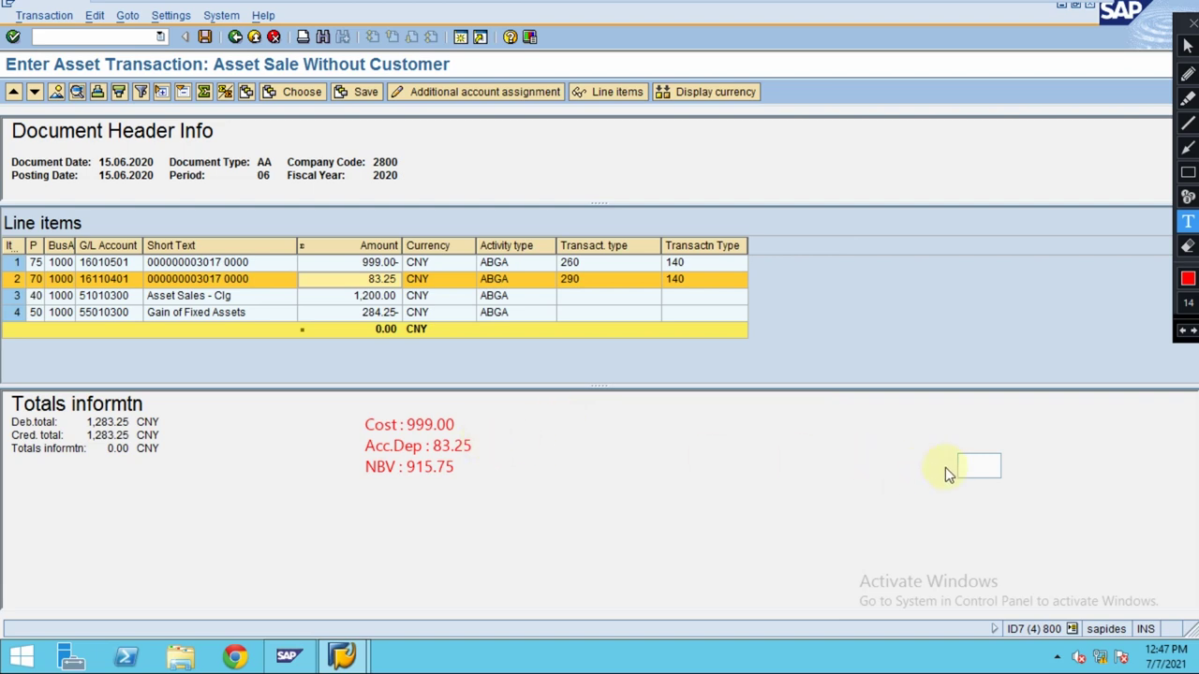
{"action": "left_click_drag", "start_coordinate": [977, 466], "coordinate": [568, 427]}
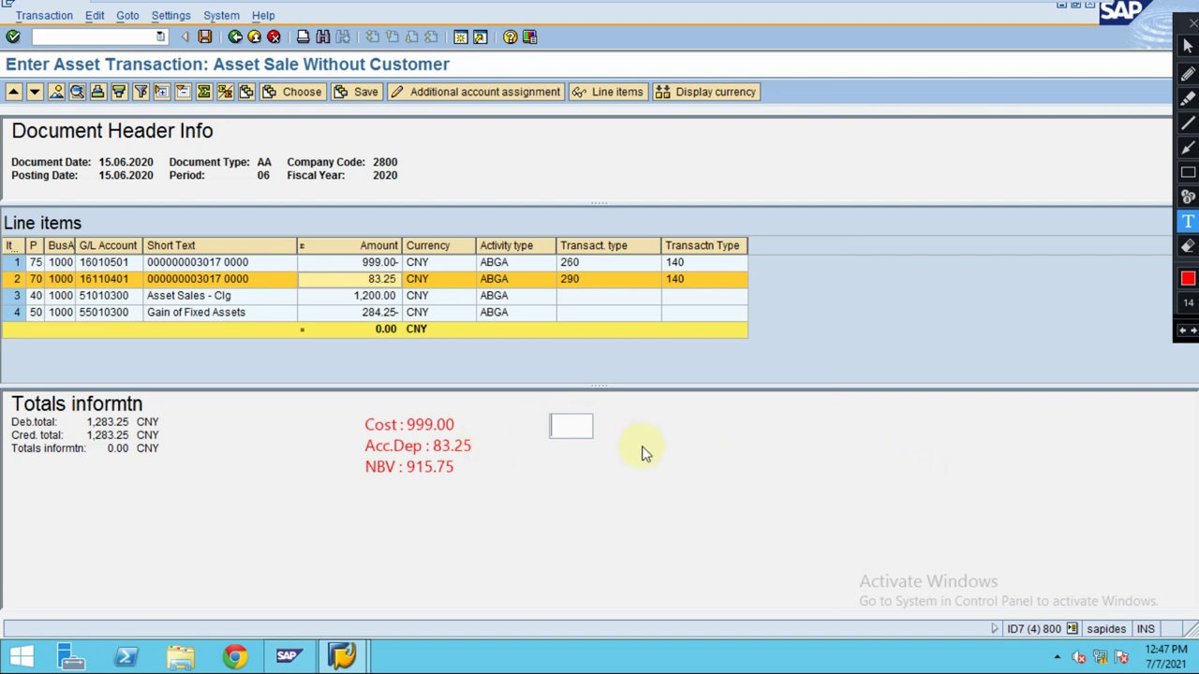
{"action": "type", "text": "Soled"}
{"action": "key", "text": "BackSpace"}
{"action": "key", "text": "BackSpace"}
{"action": "key", "text": "BackSpace"}
{"action": "key", "text": "BackSpace"}
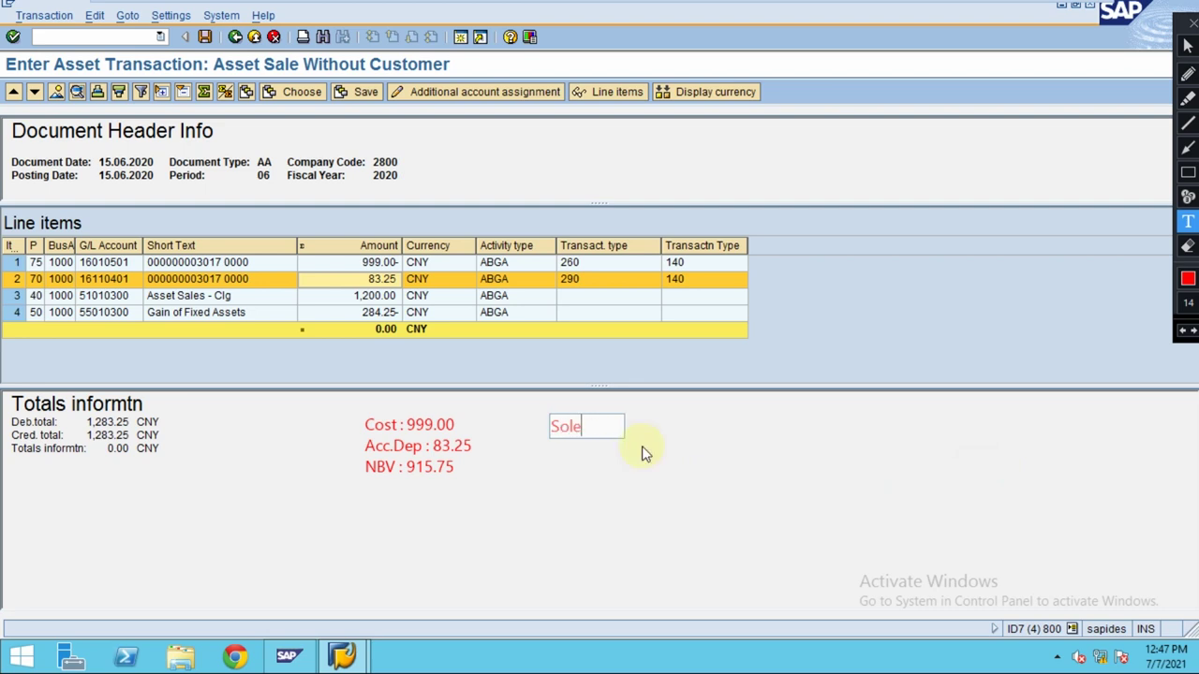
{"action": "type", "text": "ld for  : 1200"}
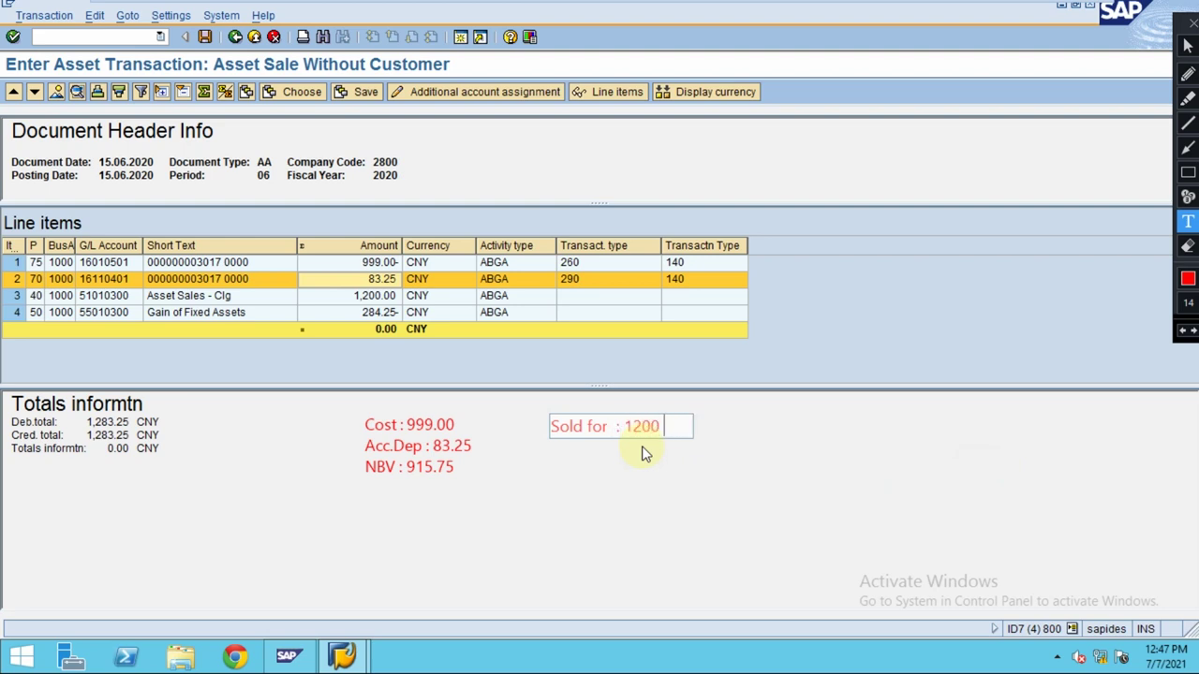
{"action": "type", "text": " CNY"}
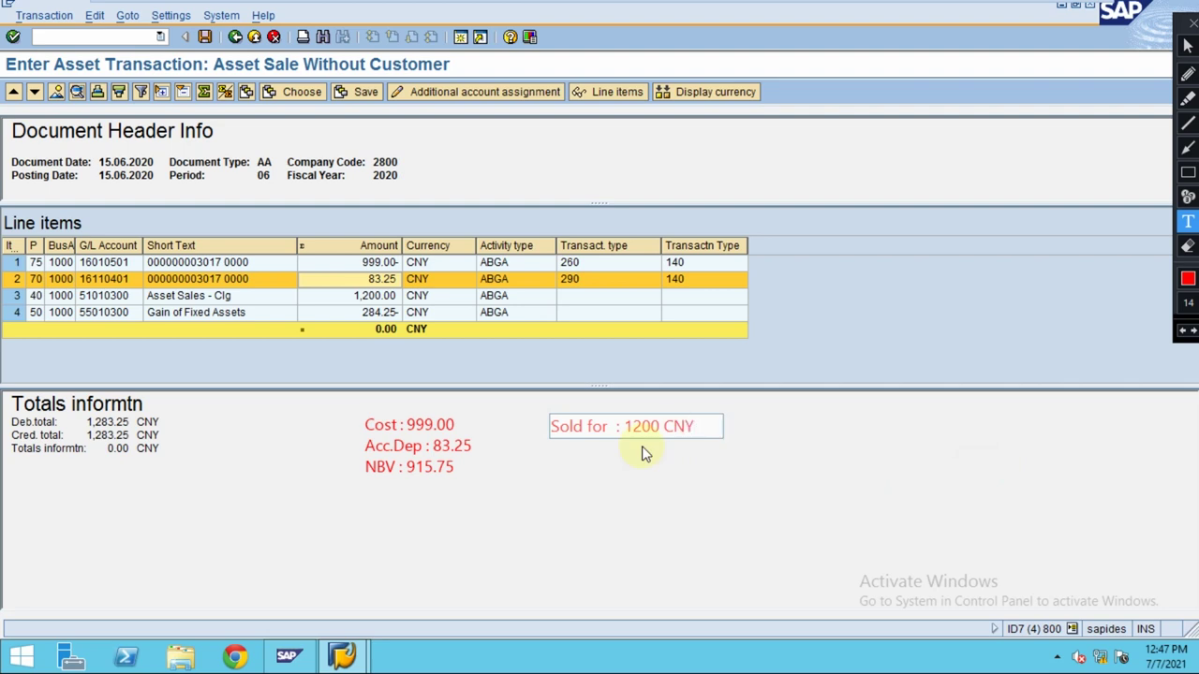
Add the lines "NBV : 915.75 CNY" and, after a blank line, "Gain : 284.25" to the sale price note.
{"action": "key", "text": "Return"}
{"action": "type", "text": "N"}
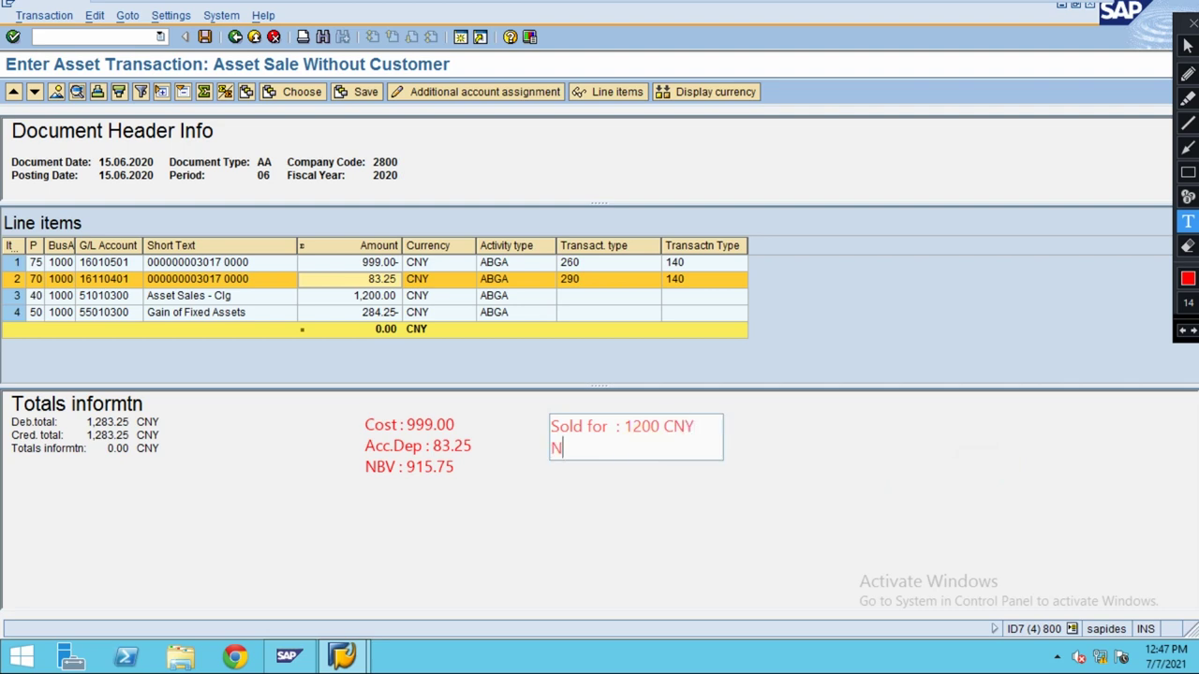
{"action": "type", "text": "BV : 915.75 CNY"}
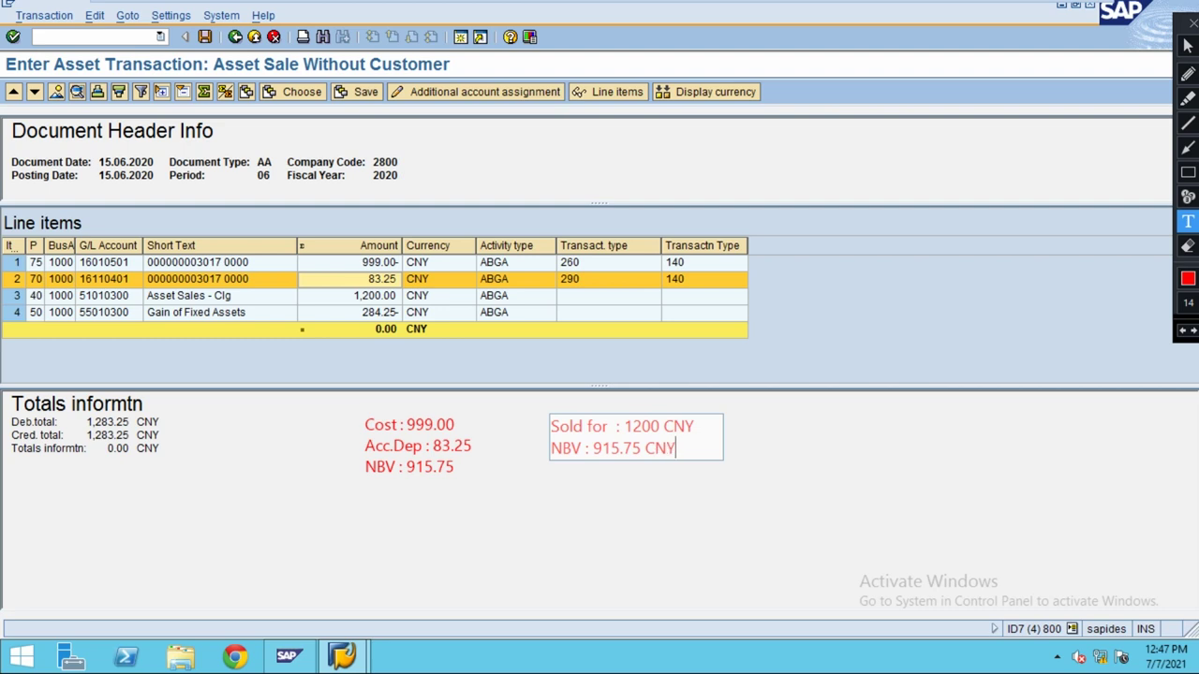
{"action": "key", "text": "Return"}
{"action": "key", "text": "Return"}
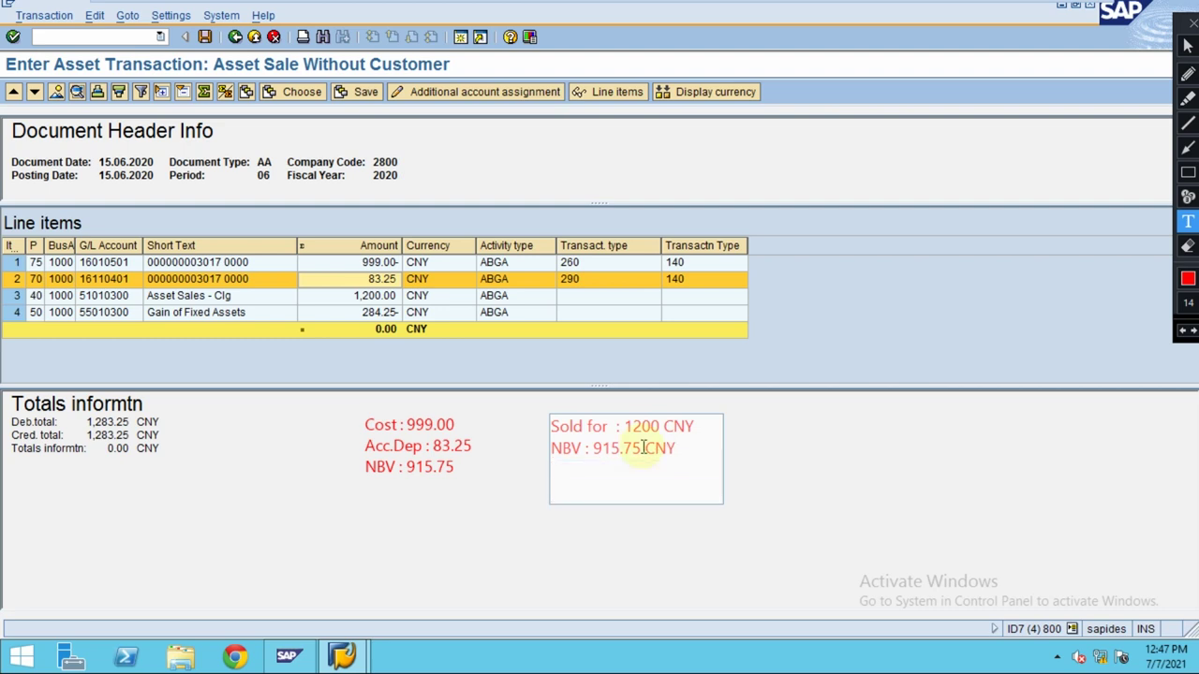
{"action": "type", "text": "Gain :"}
{"action": "type", "text": "284.25"}
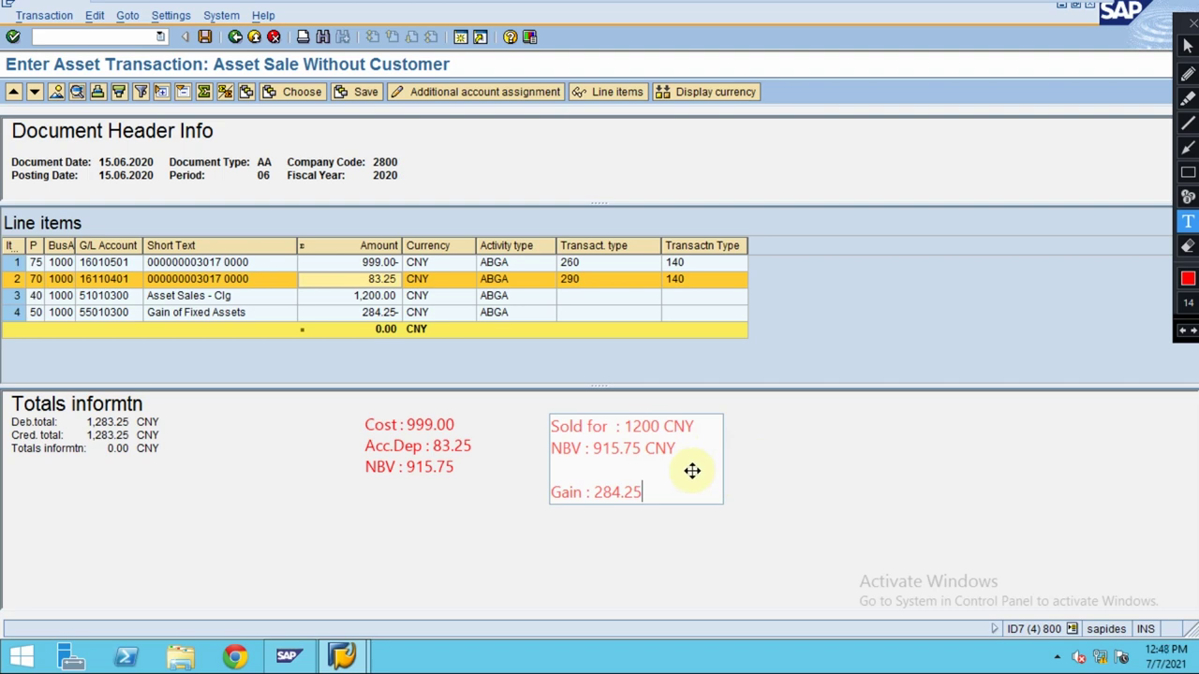
{"action": "left_click", "coordinate": [812, 461]}
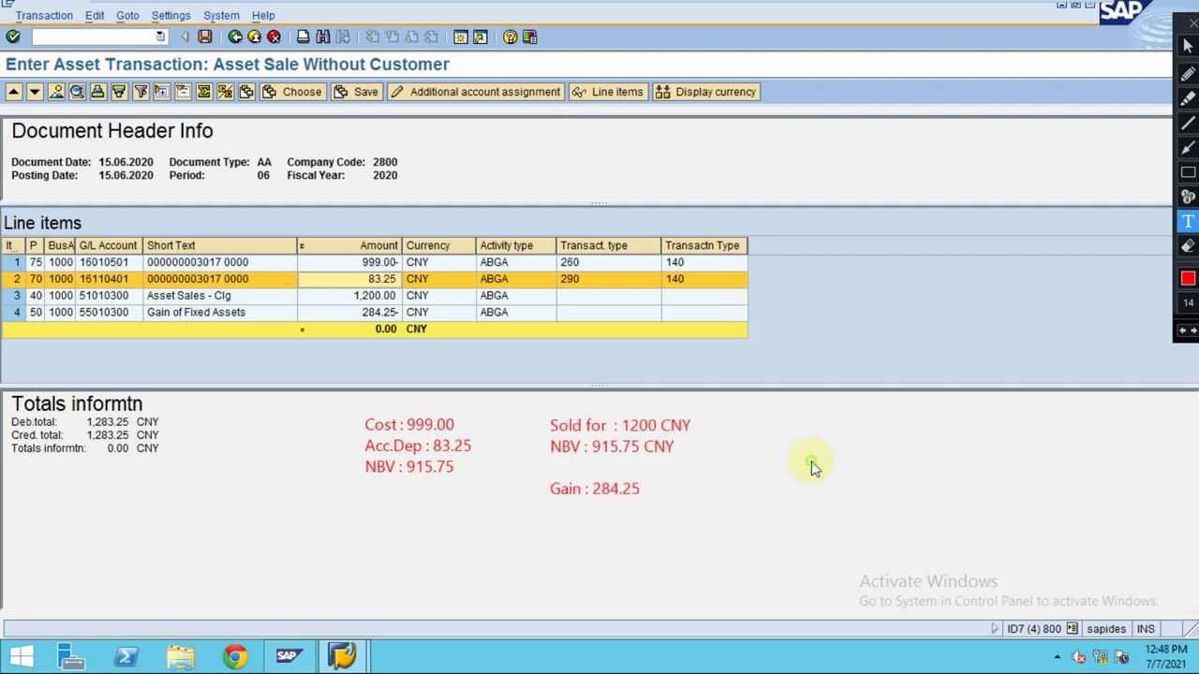
Mark the gain, cost, depreciation and sales amounts in the notes and line items with numbered markers 1 to 6, and clear all annotations.
{"action": "left_click", "coordinate": [1188, 197]}
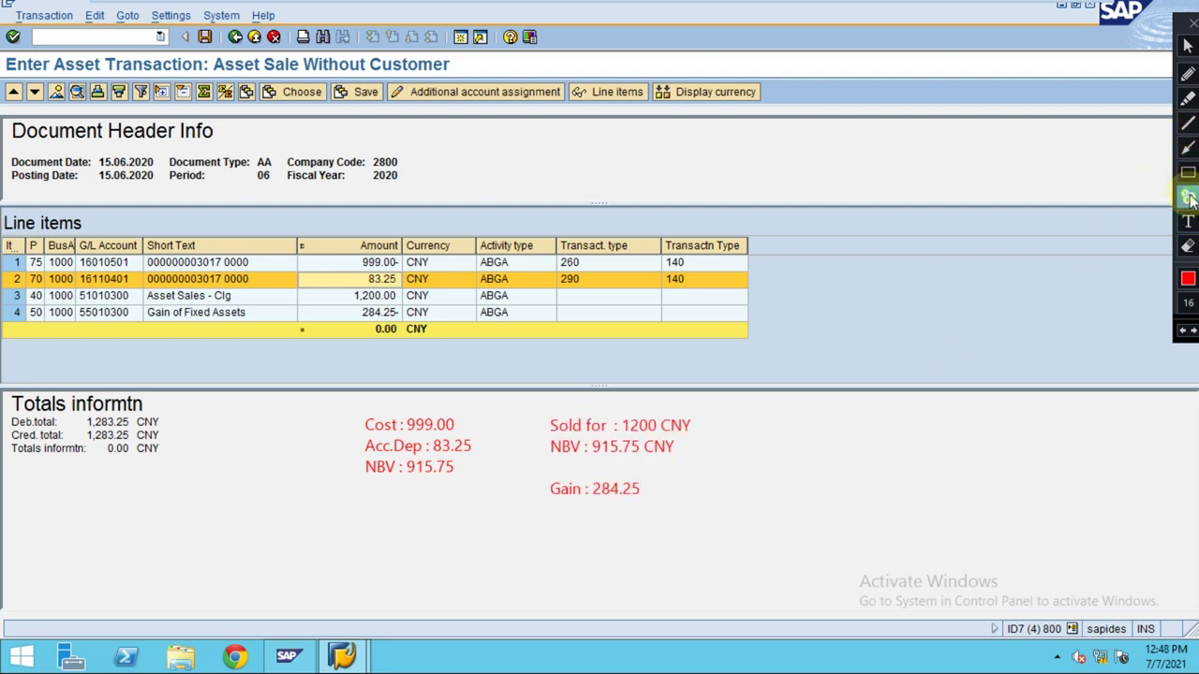
{"action": "left_click", "coordinate": [648, 486]}
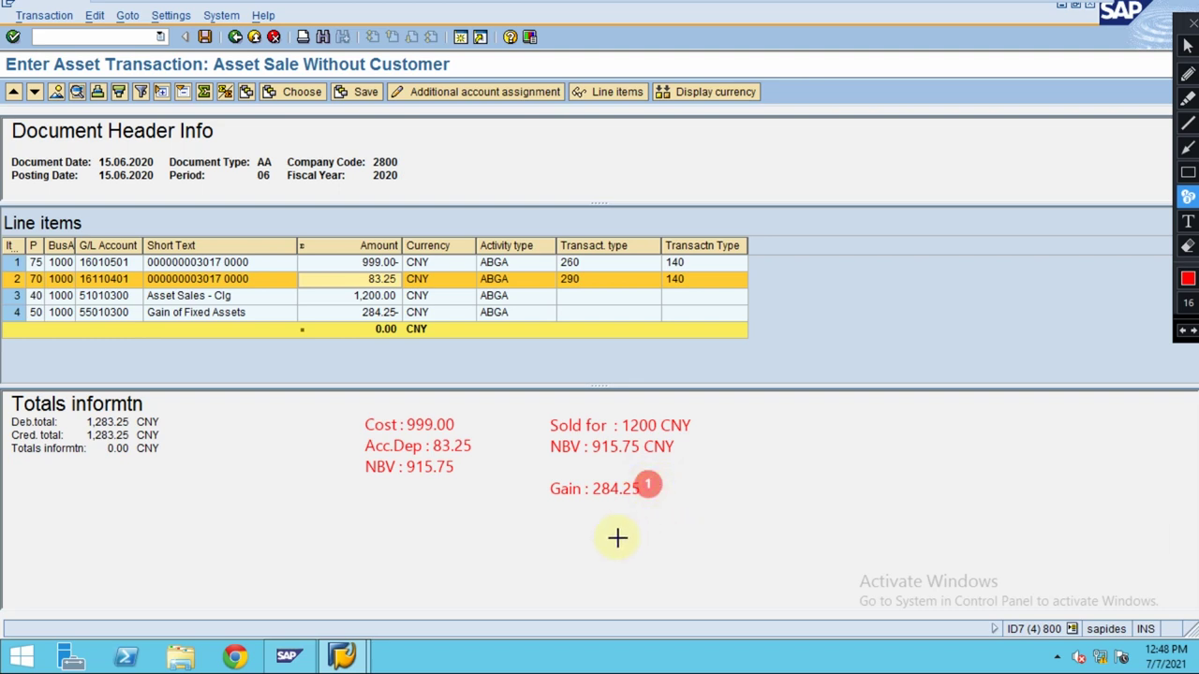
{"action": "left_click", "coordinate": [343, 312]}
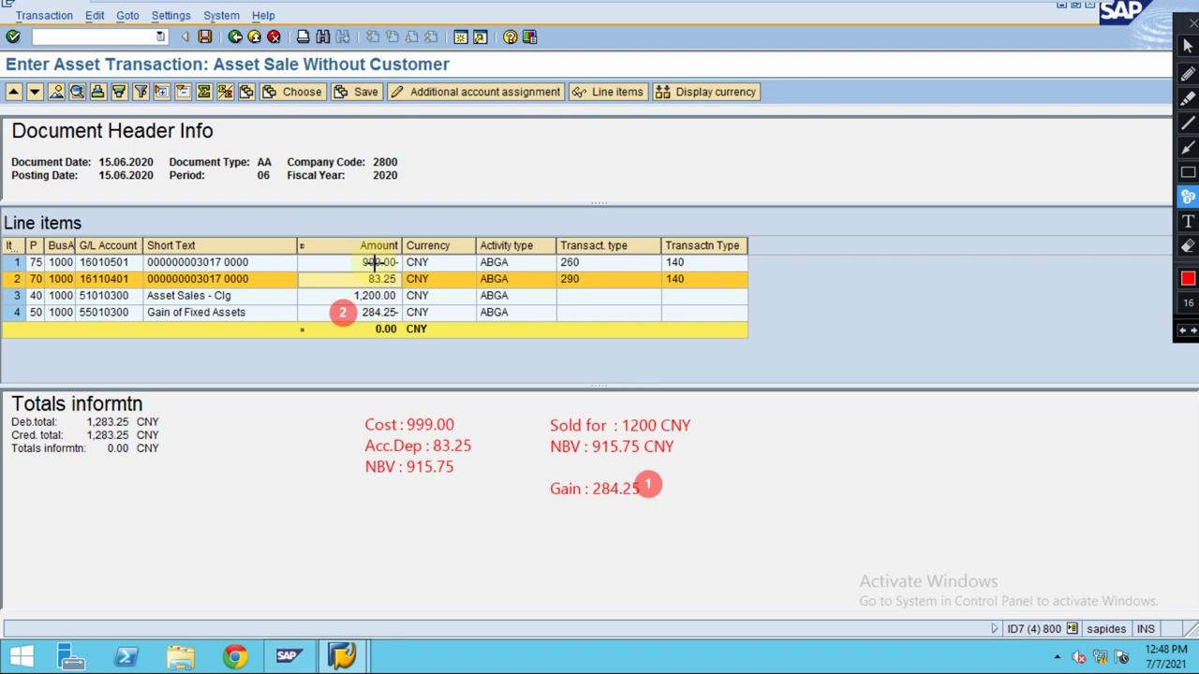
{"action": "left_click", "coordinate": [343, 259]}
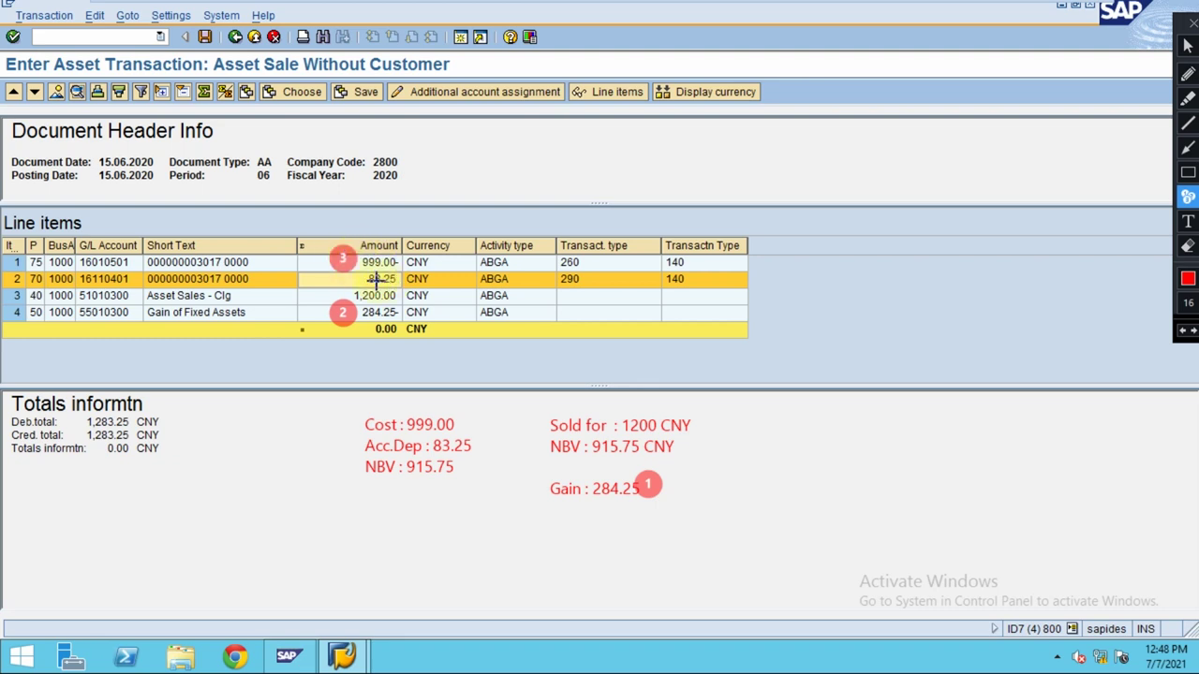
{"action": "left_click", "coordinate": [450, 279]}
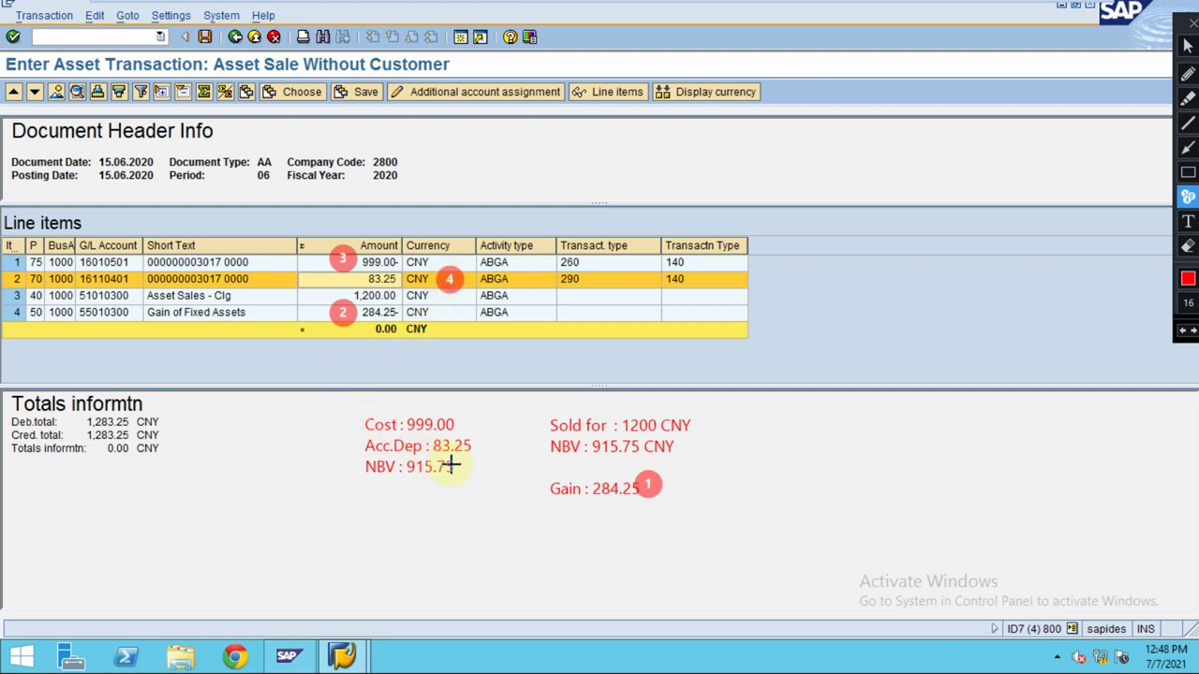
{"action": "left_click", "coordinate": [679, 415]}
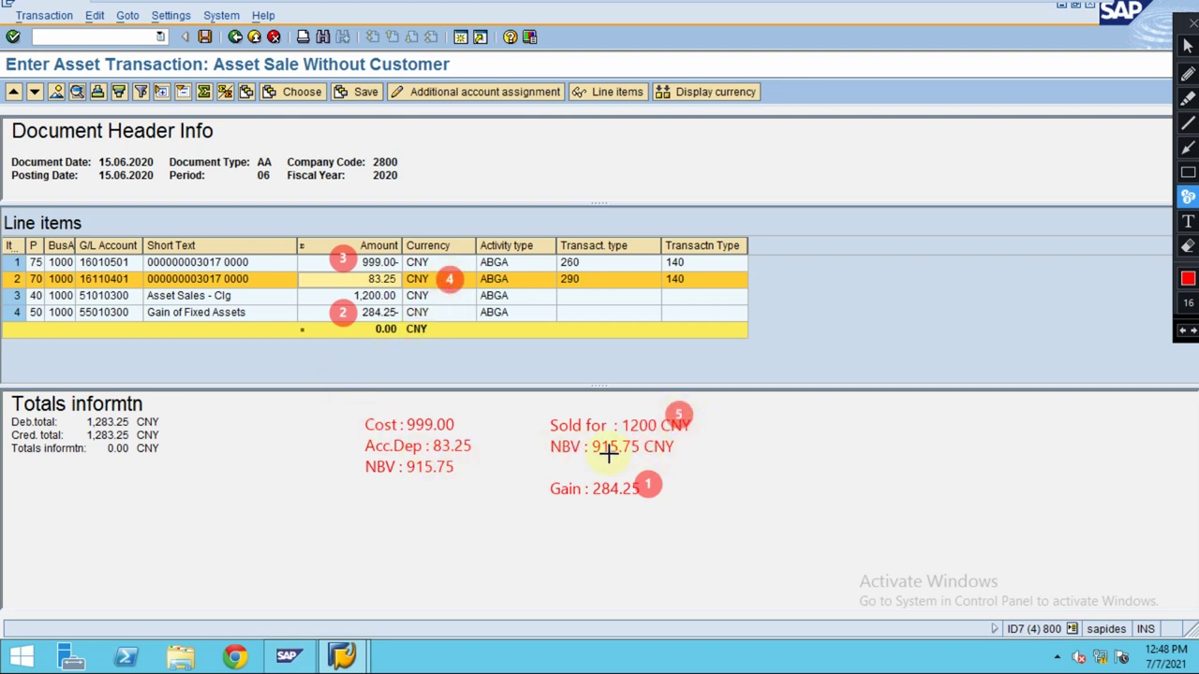
{"action": "left_click", "coordinate": [303, 289]}
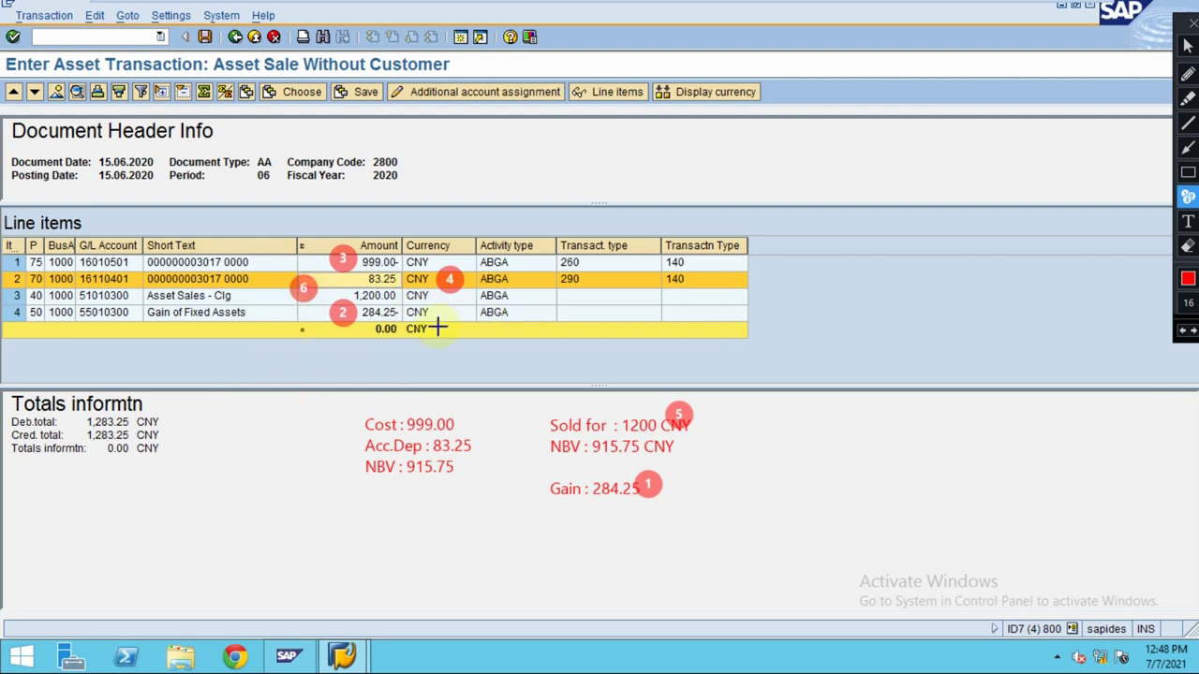
{"action": "key", "text": "Escape"}
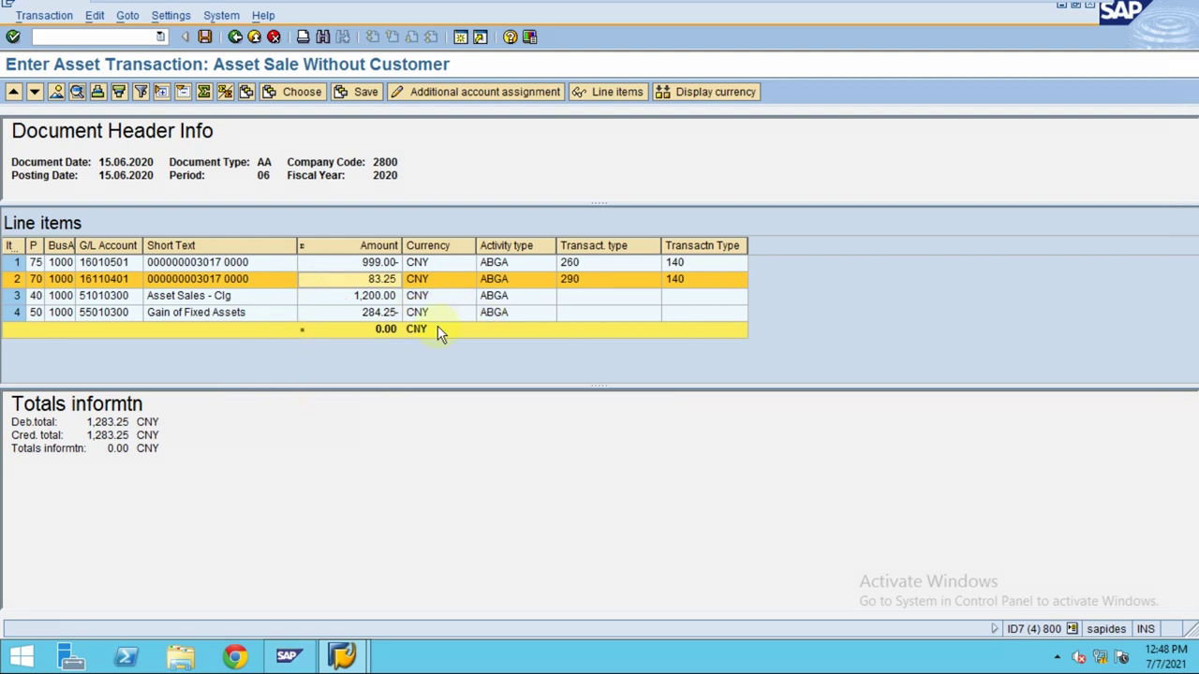
Try to post the asset sale from the simulation, and review its transaction data.
{"action": "left_click", "coordinate": [206, 35]}
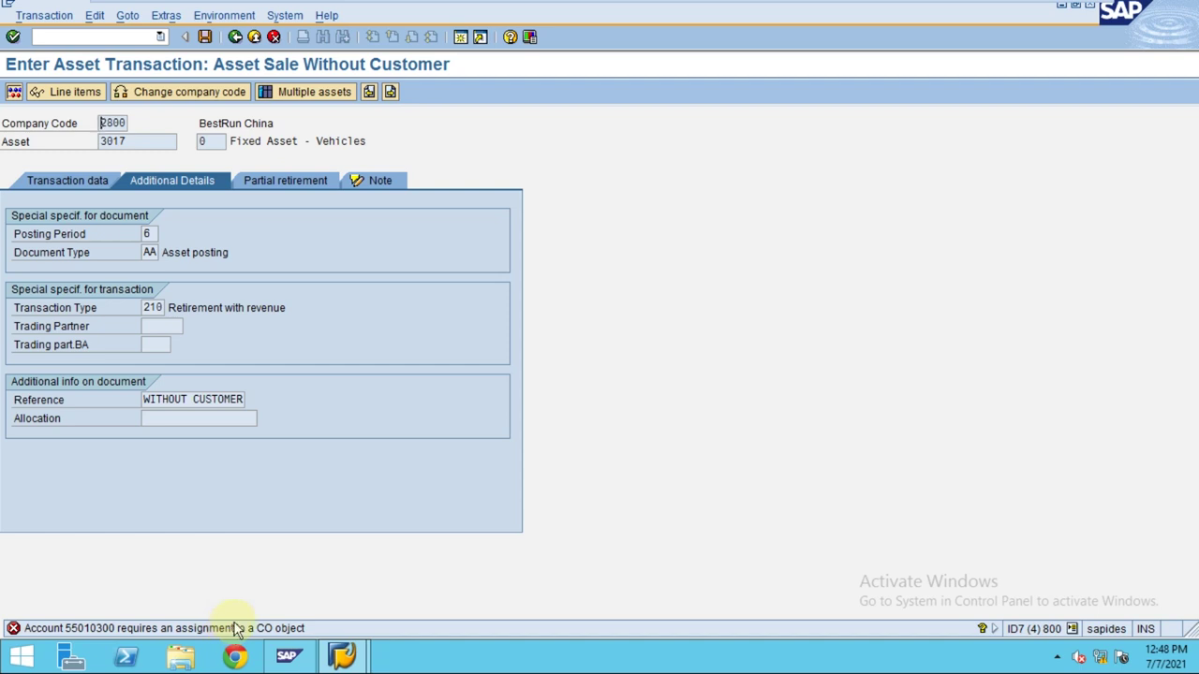
{"action": "key", "text": "Return"}
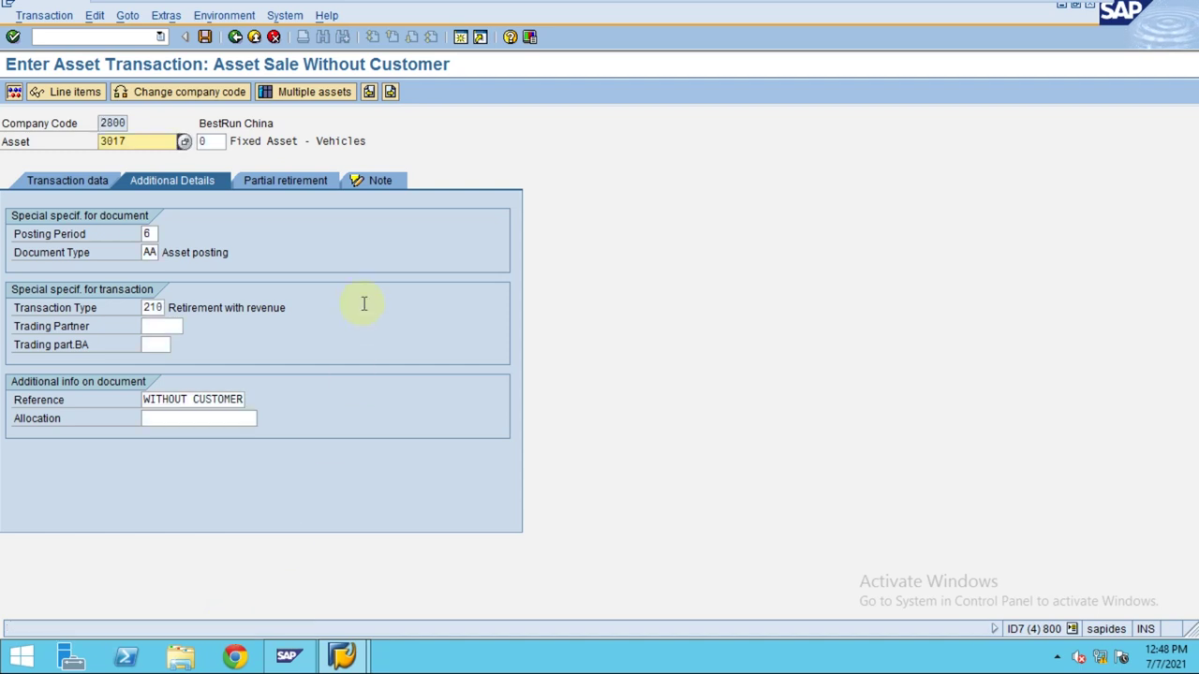
{"action": "left_click", "coordinate": [86, 185]}
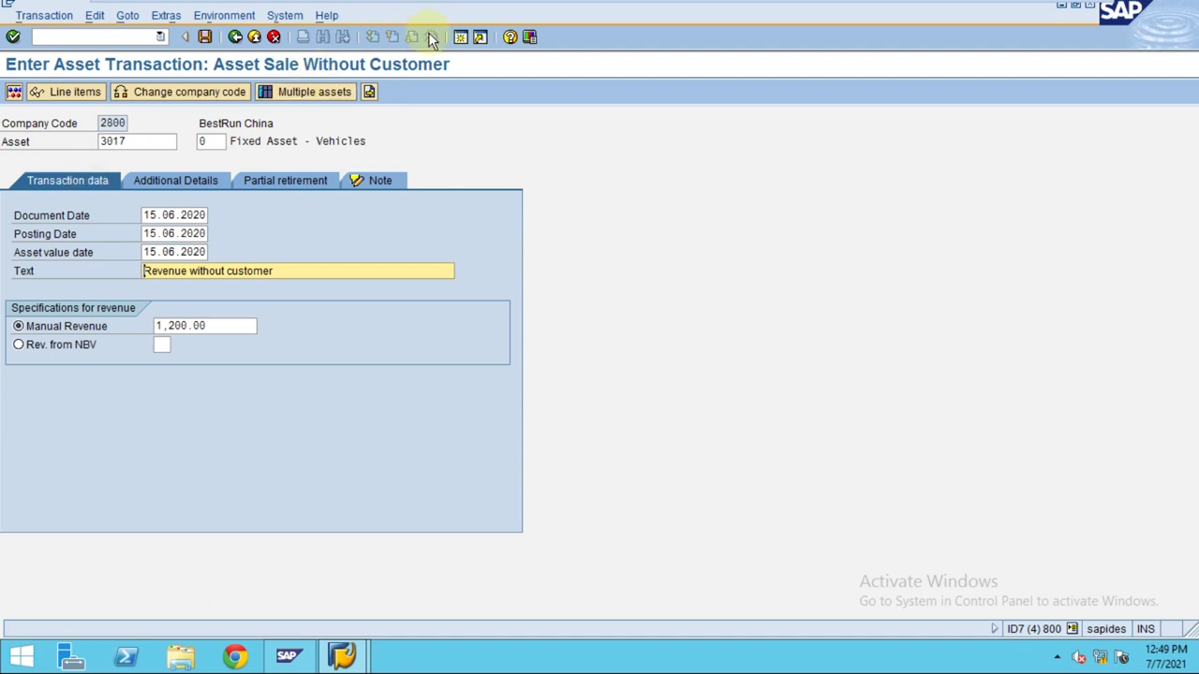
{"action": "left_click", "coordinate": [191, 182]}
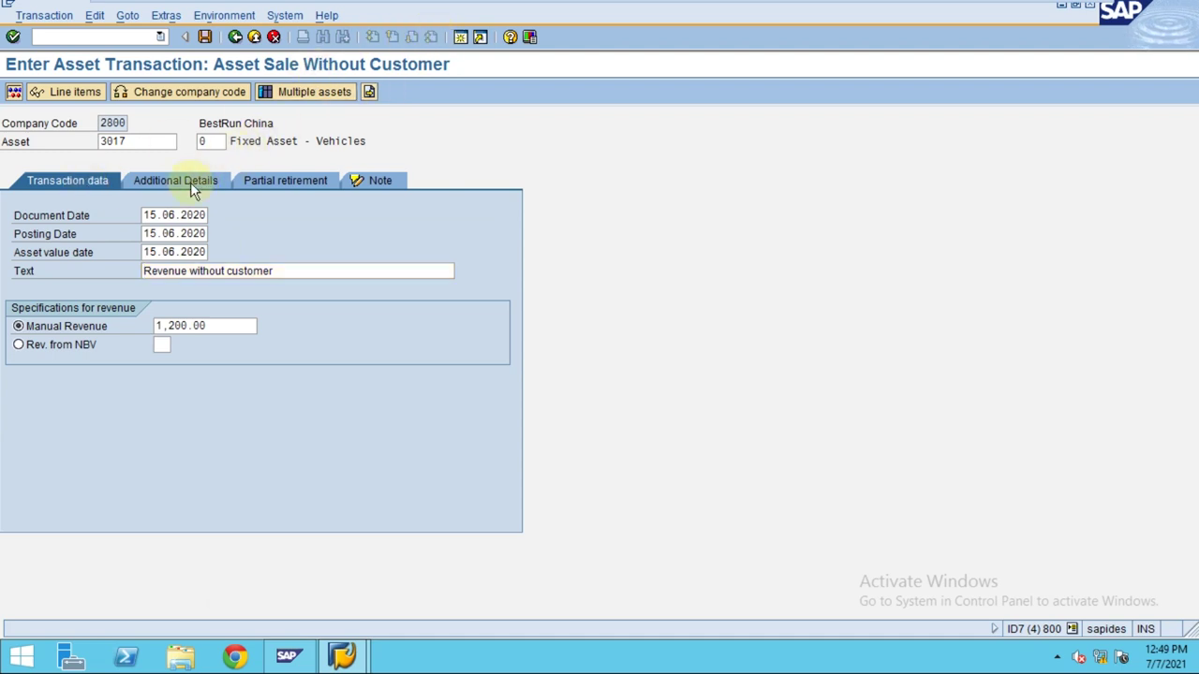
Simulate the posting again and enter cost center 4130 in the coding block of the first line item, accepting the business area change.
{"action": "left_click", "coordinate": [14, 94]}
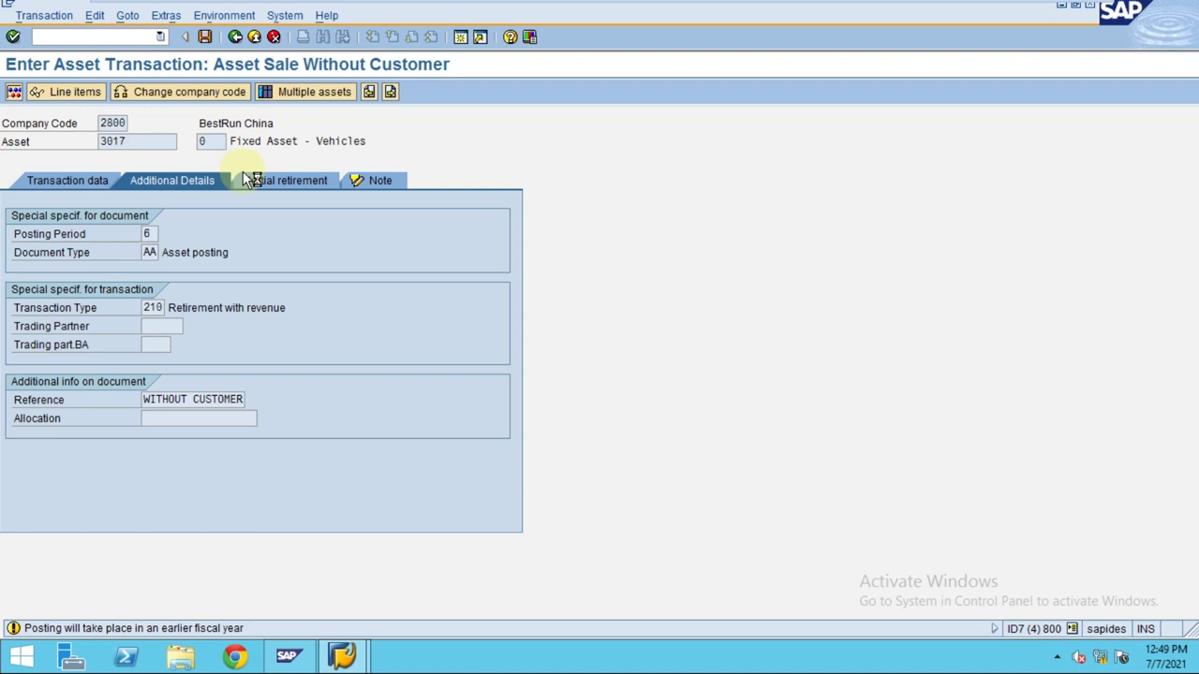
{"action": "key", "text": "shift+F6"}
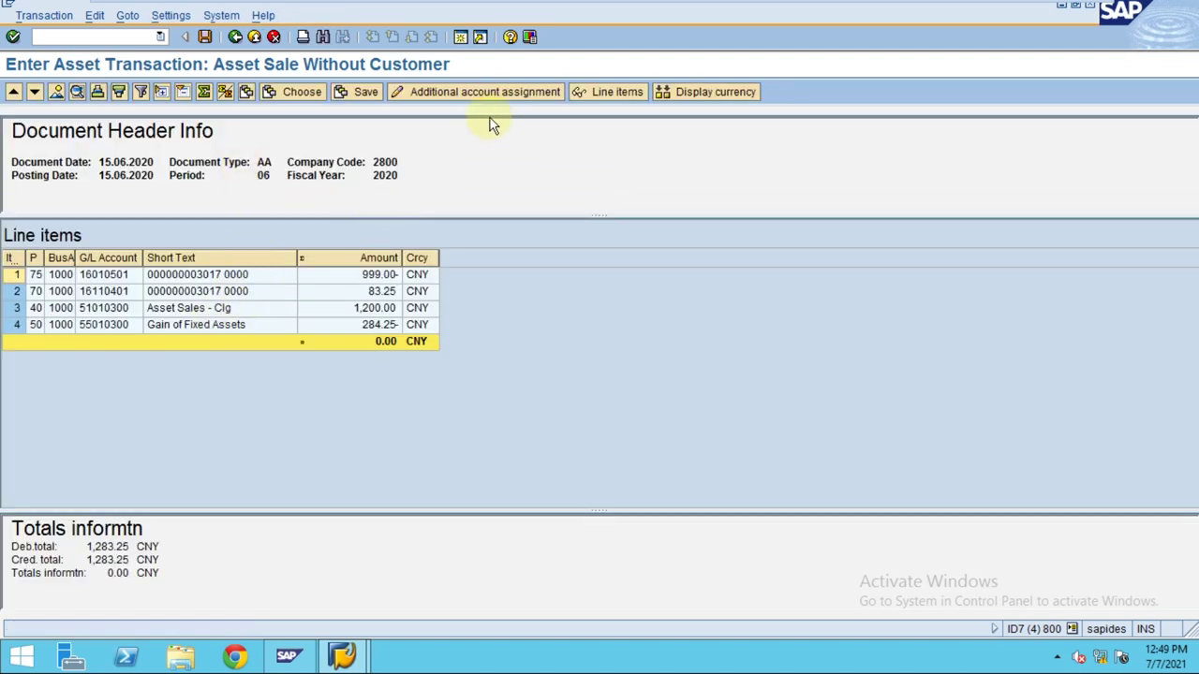
{"action": "left_click", "coordinate": [494, 94]}
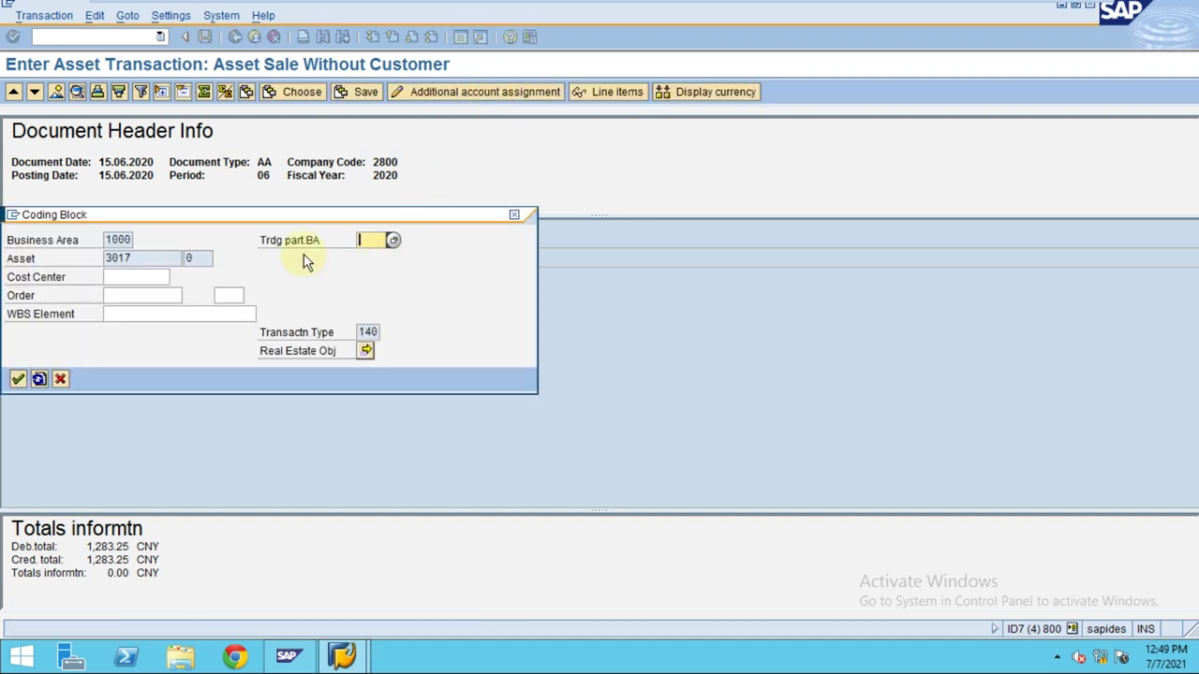
{"action": "left_click_drag", "start_coordinate": [248, 221], "coordinate": [473, 238]}
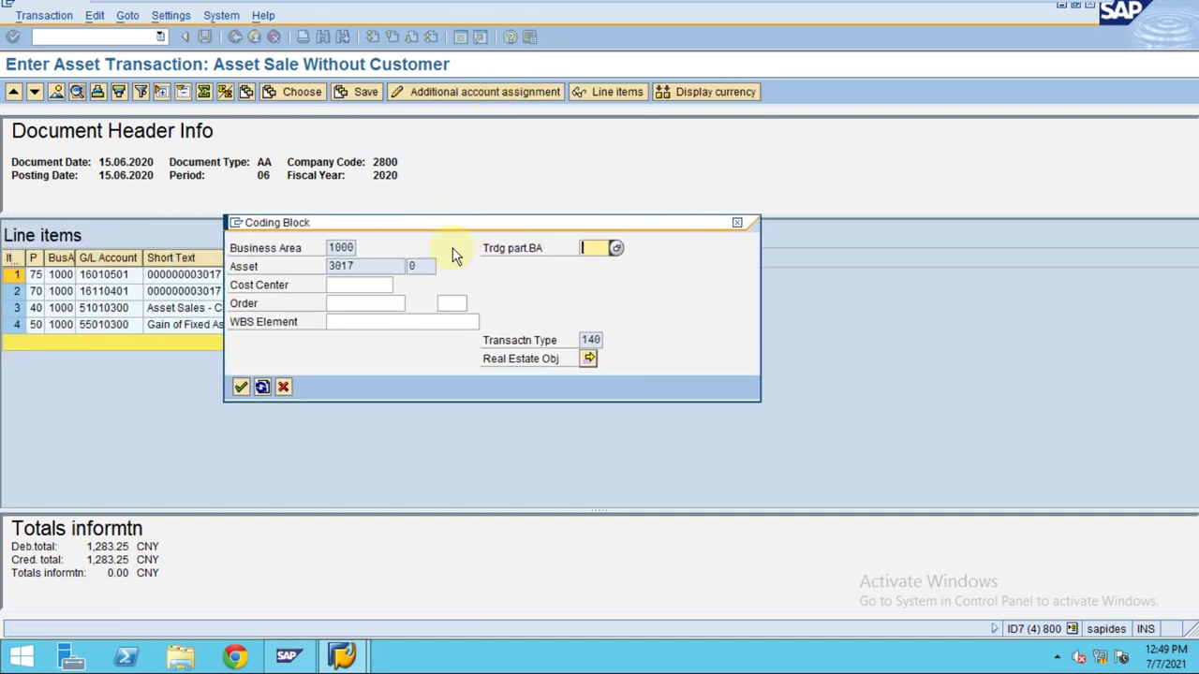
{"action": "left_click", "coordinate": [363, 286]}
{"action": "type", "text": "4130"}
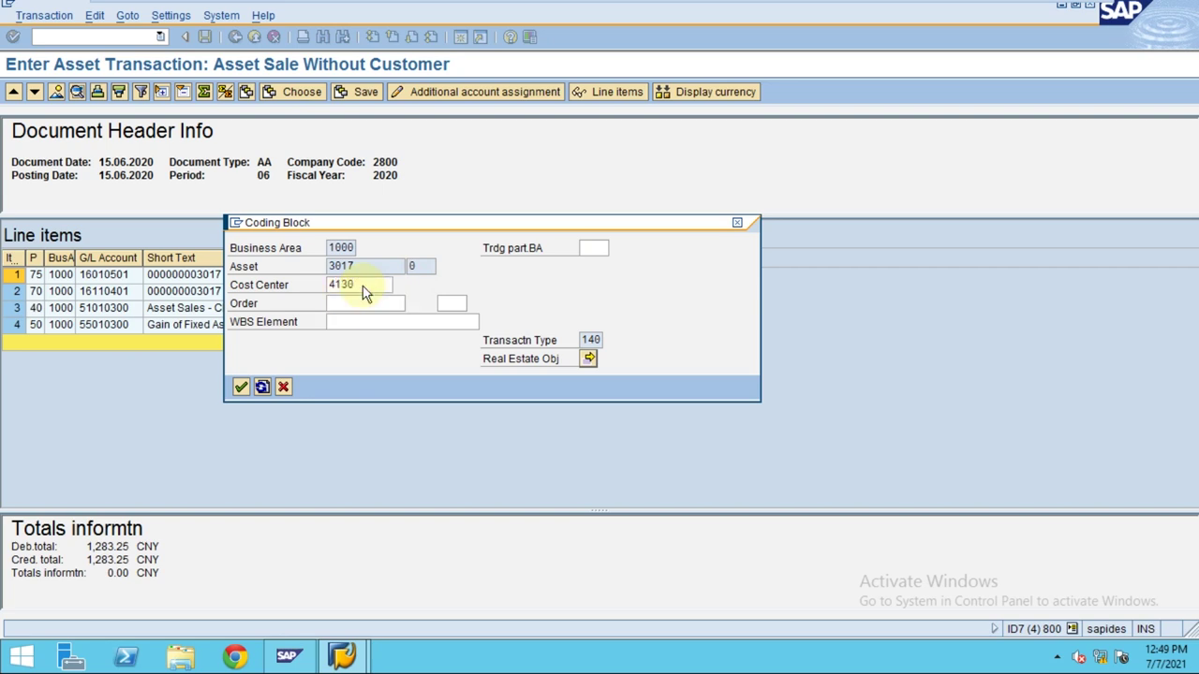
{"action": "key", "text": "Return"}
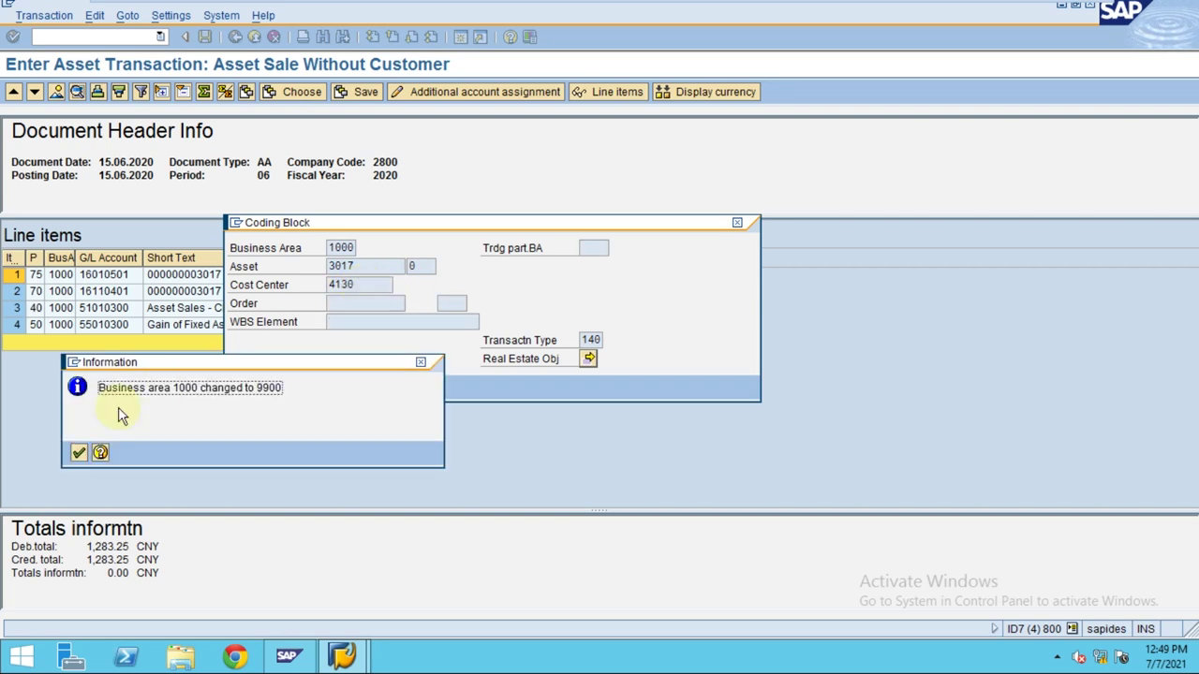
{"action": "key", "text": "Return"}
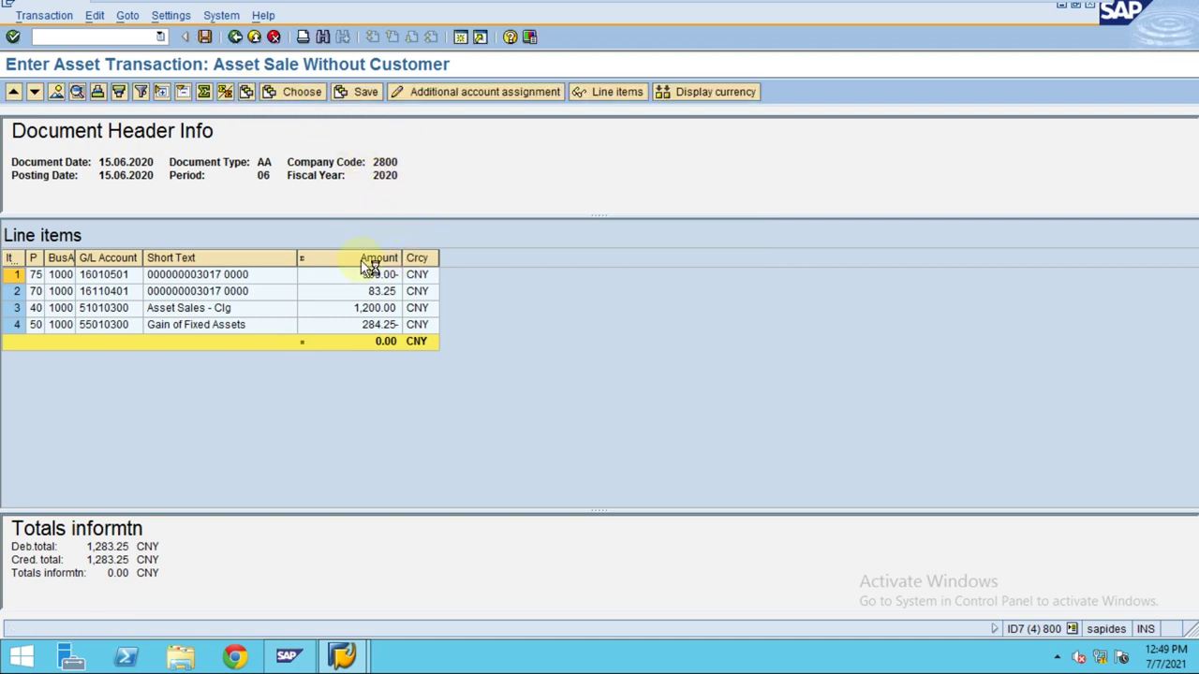
Add the Cost Center column to the line item layout, with the available columns sorted alphabetically.
{"action": "key", "text": "ctrl+F8"}
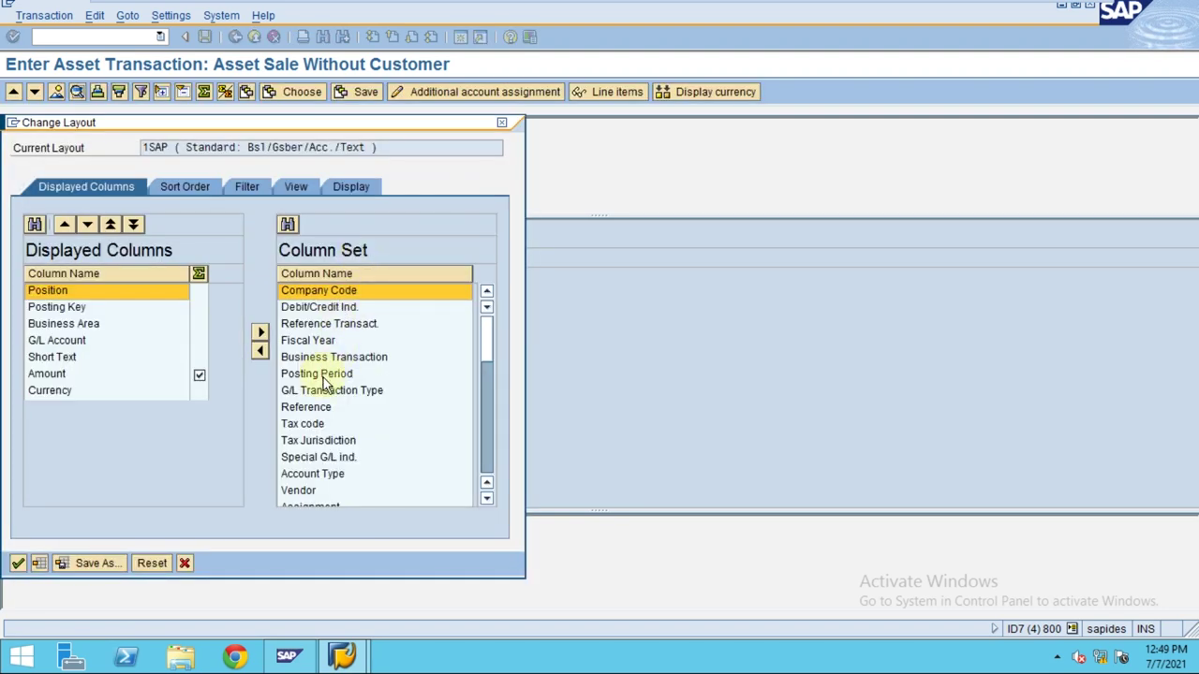
{"action": "left_click", "coordinate": [330, 274]}
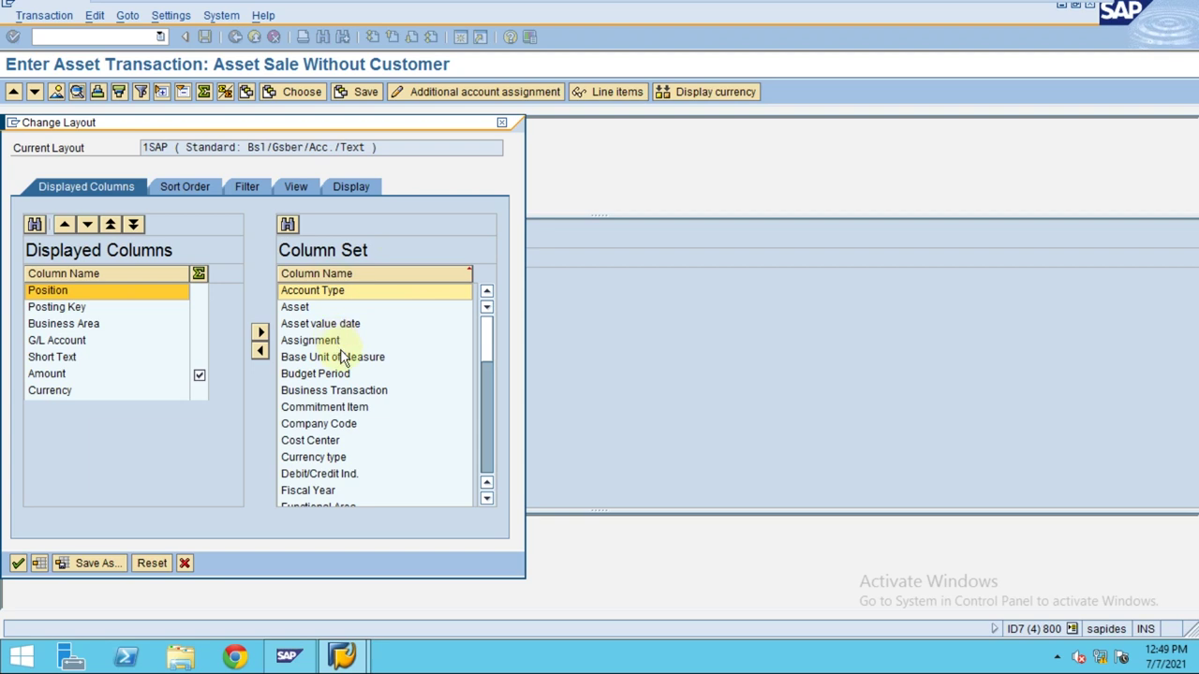
{"action": "scroll", "coordinate": [340, 354], "scroll_direction": "down", "scroll_amount": 1}
{"action": "left_click_drag", "start_coordinate": [337, 395], "coordinate": [234, 480]}
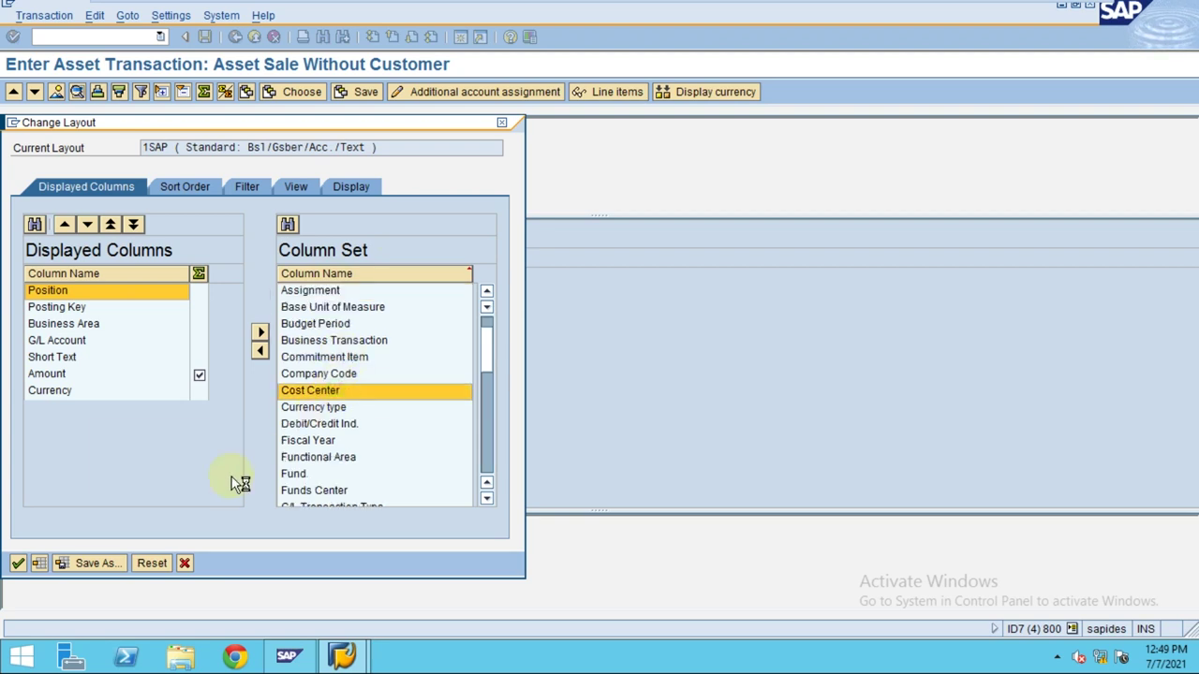
{"action": "left_click", "coordinate": [17, 565]}
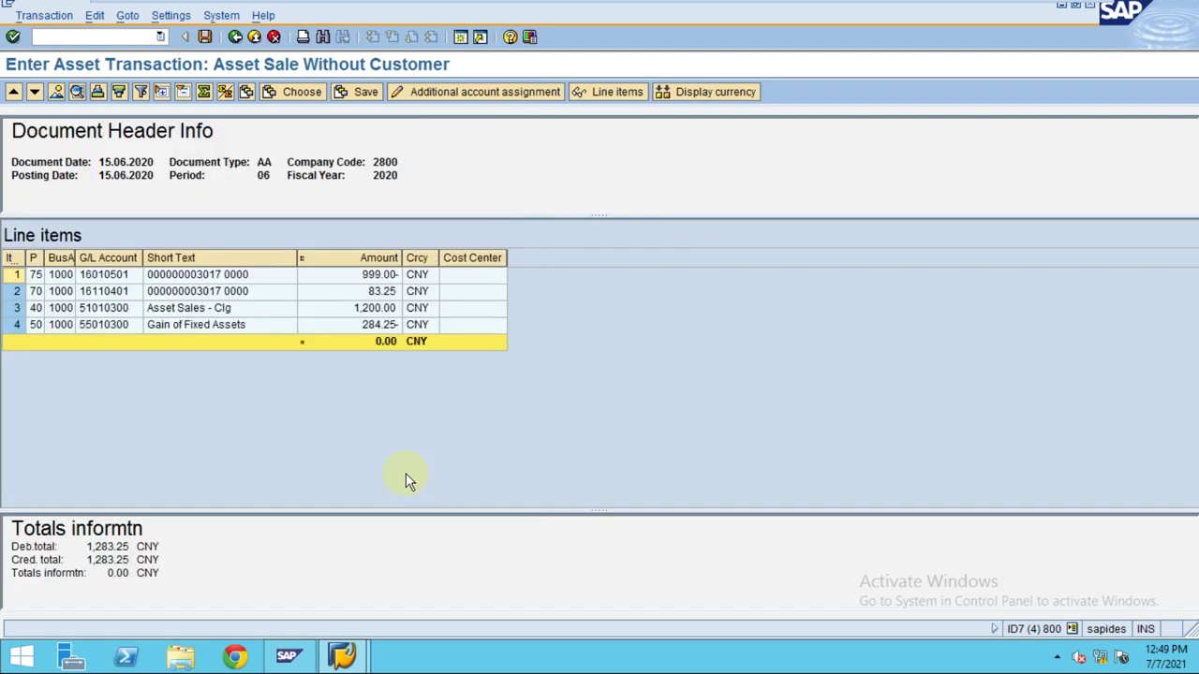
Select the Asset Sales line, try to post the document again, and review the partial retirement, transaction data and additional details.
{"action": "left_click", "coordinate": [225, 313]}
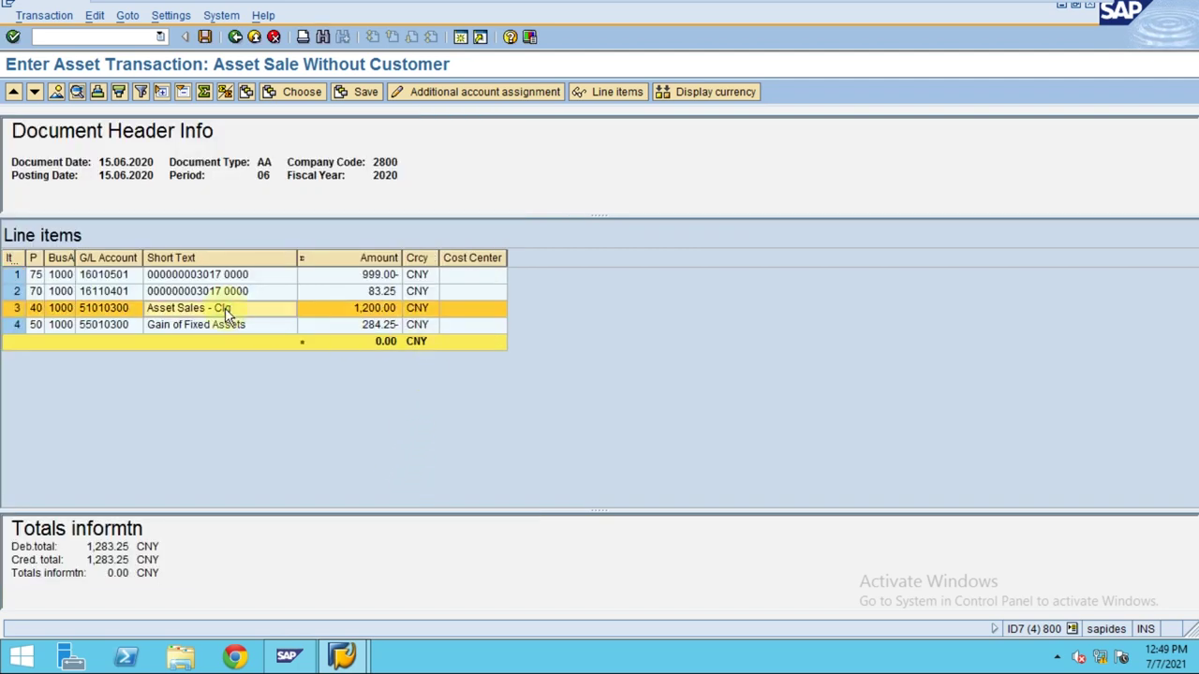
{"action": "left_click", "coordinate": [204, 37]}
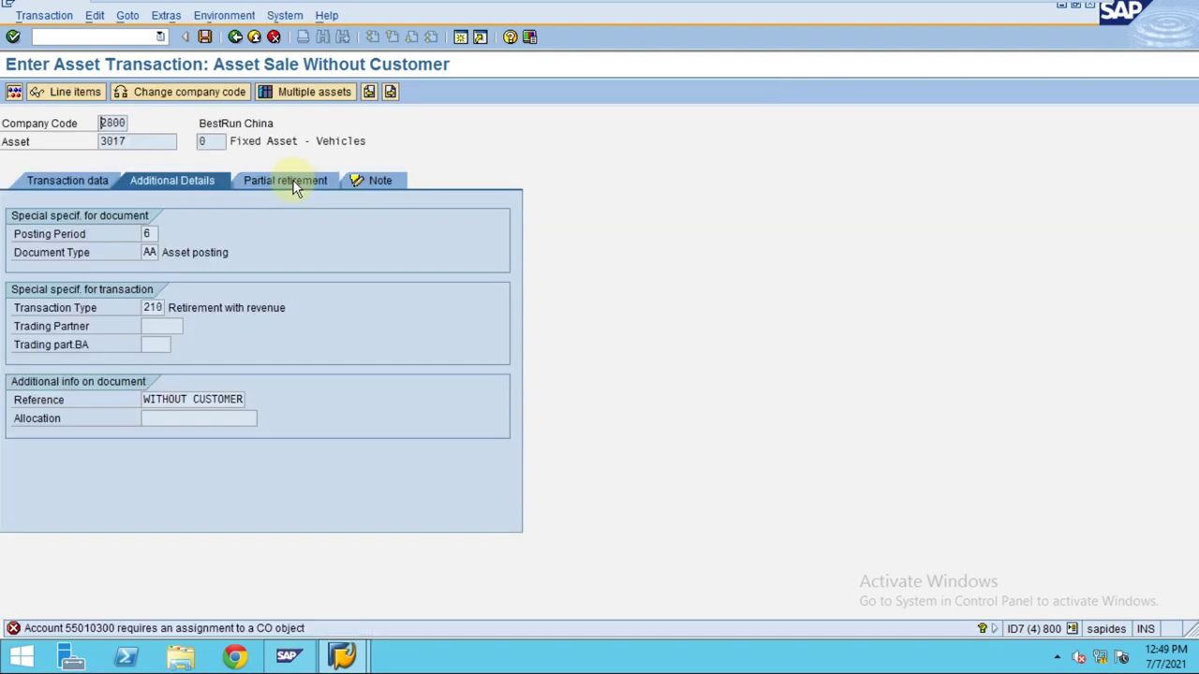
{"action": "key", "text": "Return"}
{"action": "left_click", "coordinate": [293, 183]}
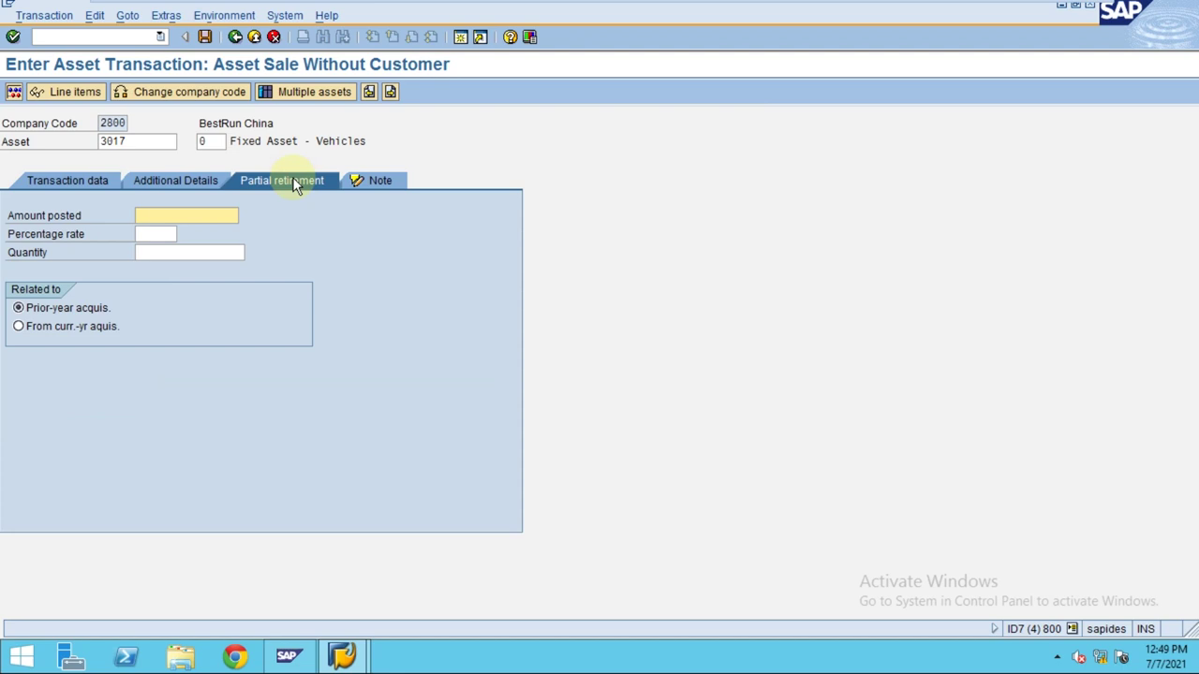
{"action": "left_click", "coordinate": [53, 182]}
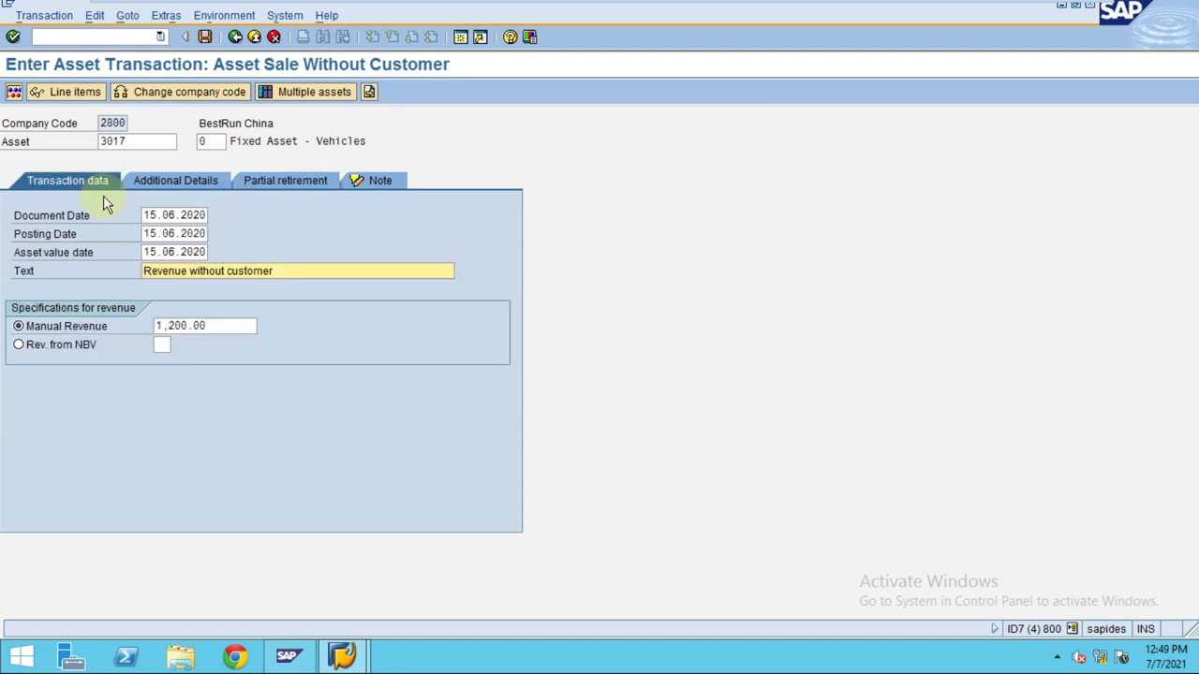
{"action": "left_click", "coordinate": [169, 182]}
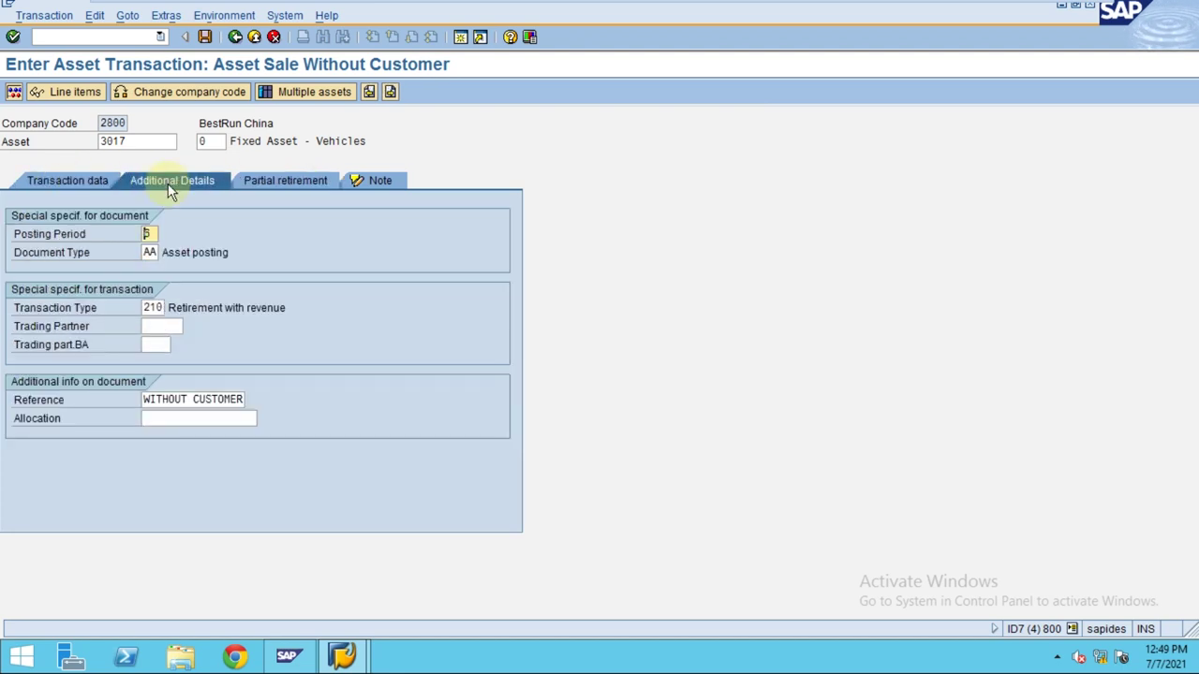
{"action": "mouse_move", "coordinate": [621, 5]}
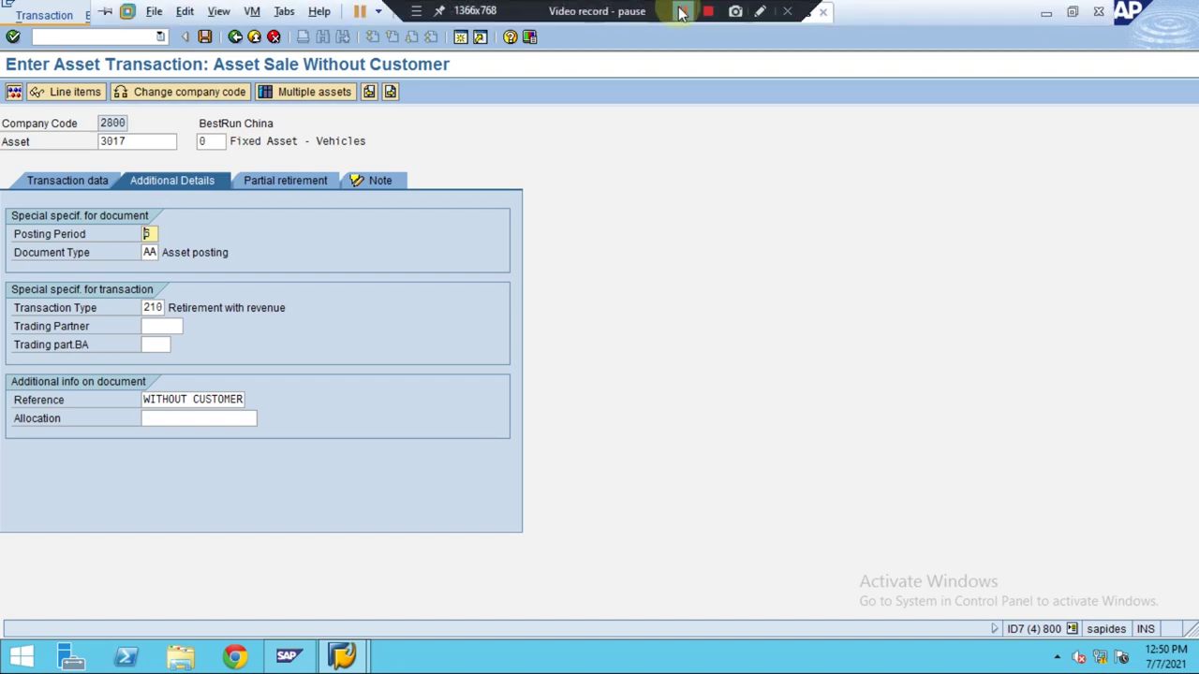
{"action": "left_click", "coordinate": [681, 11]}
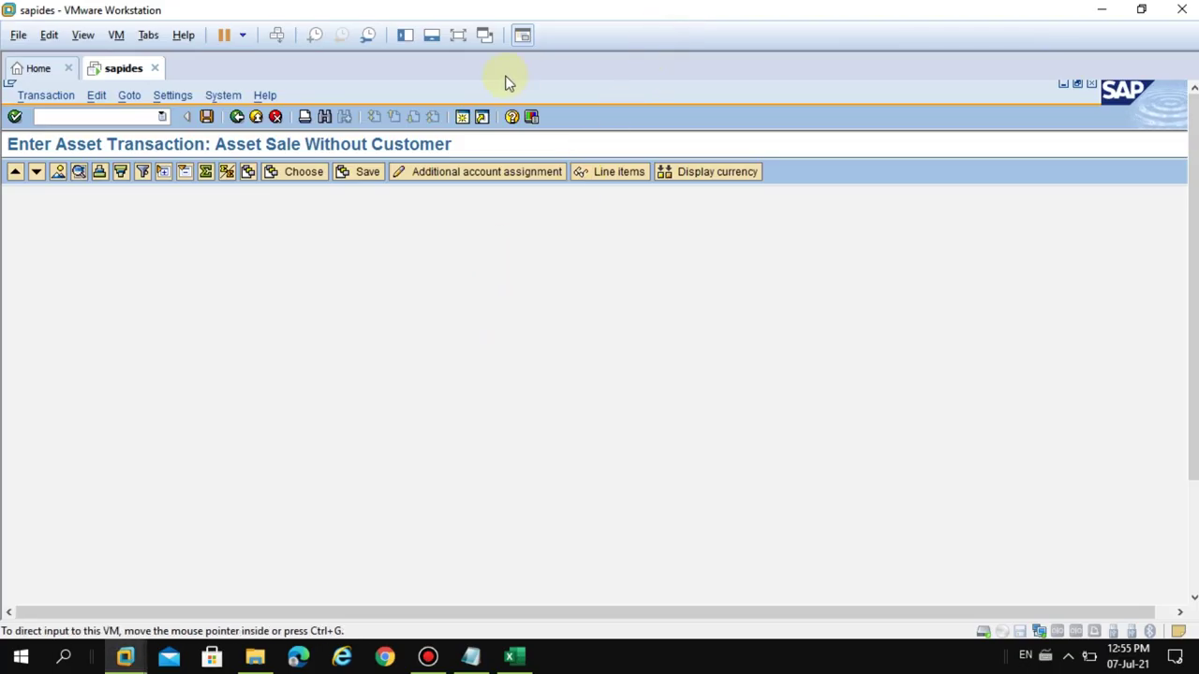
Start FS00 in the other SAP session and display the gains on disposal of fixed assets account in company code 2800.
{"action": "left_click", "coordinate": [458, 34]}
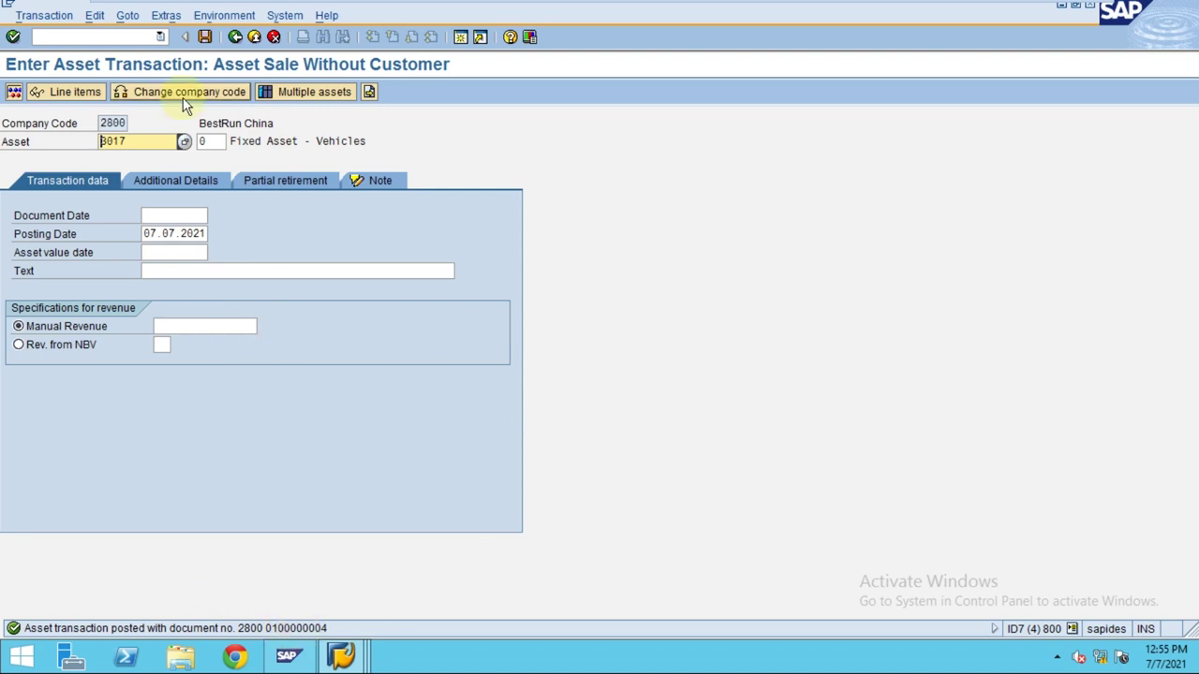
{"action": "left_click", "coordinate": [349, 661]}
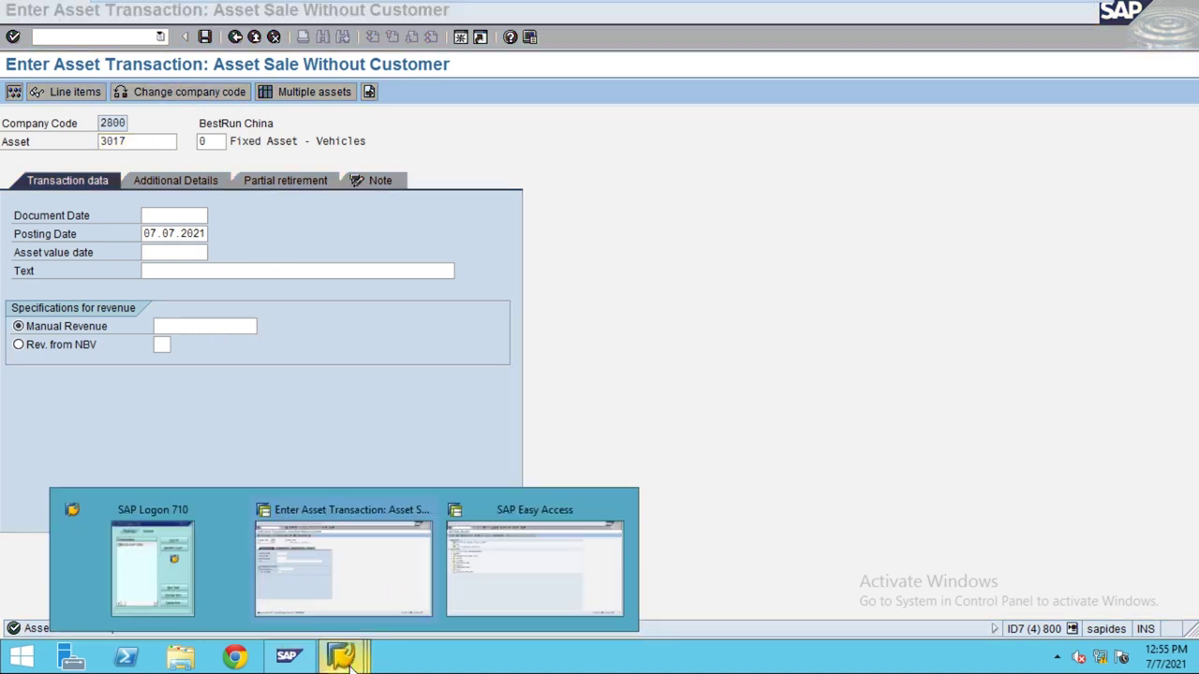
{"action": "left_click", "coordinate": [509, 556]}
{"action": "left_click", "coordinate": [161, 37]}
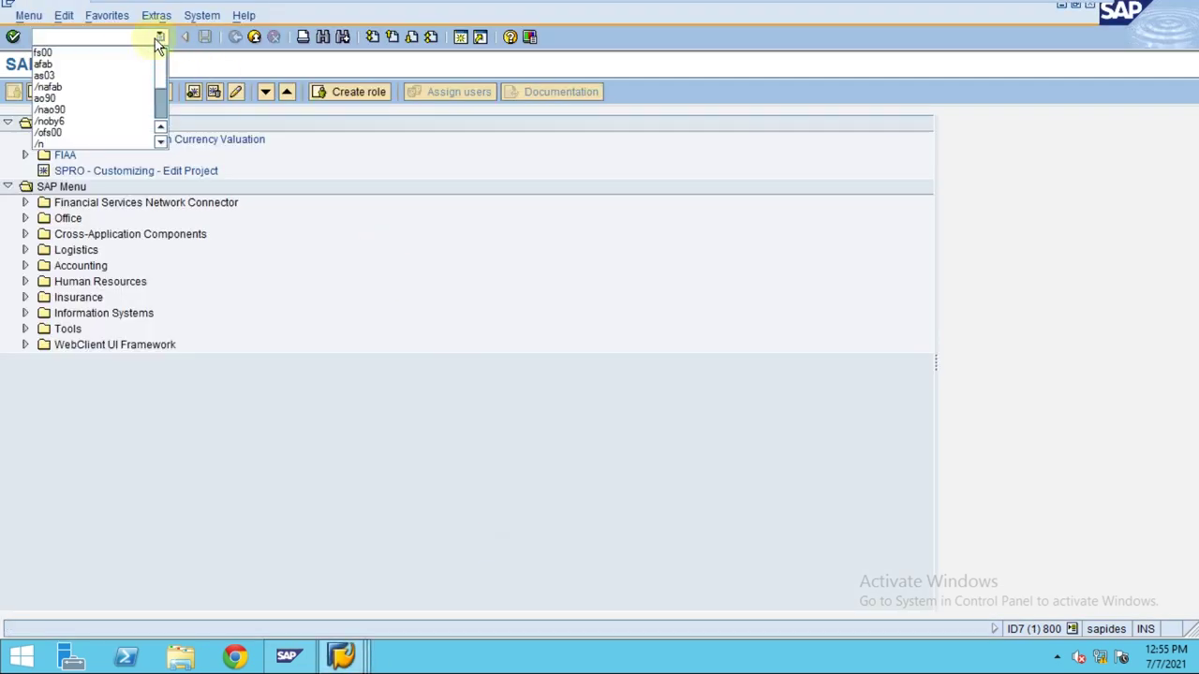
{"action": "left_click", "coordinate": [106, 50]}
{"action": "key", "text": "Return"}
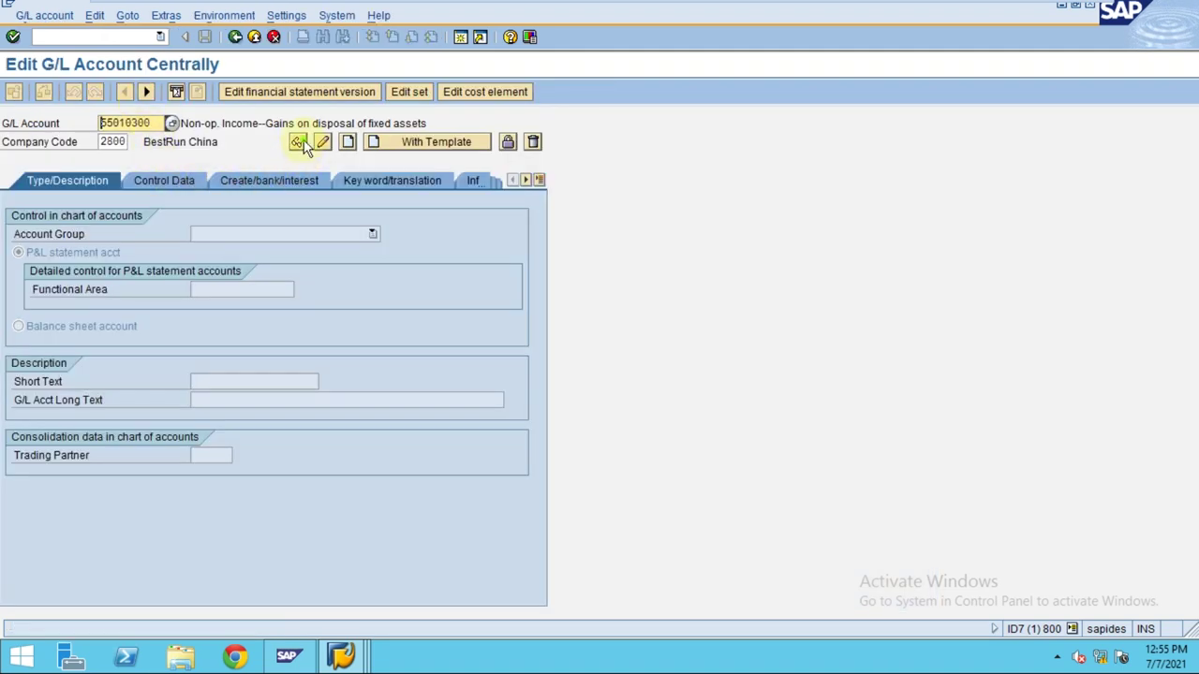
{"action": "left_click", "coordinate": [301, 143]}
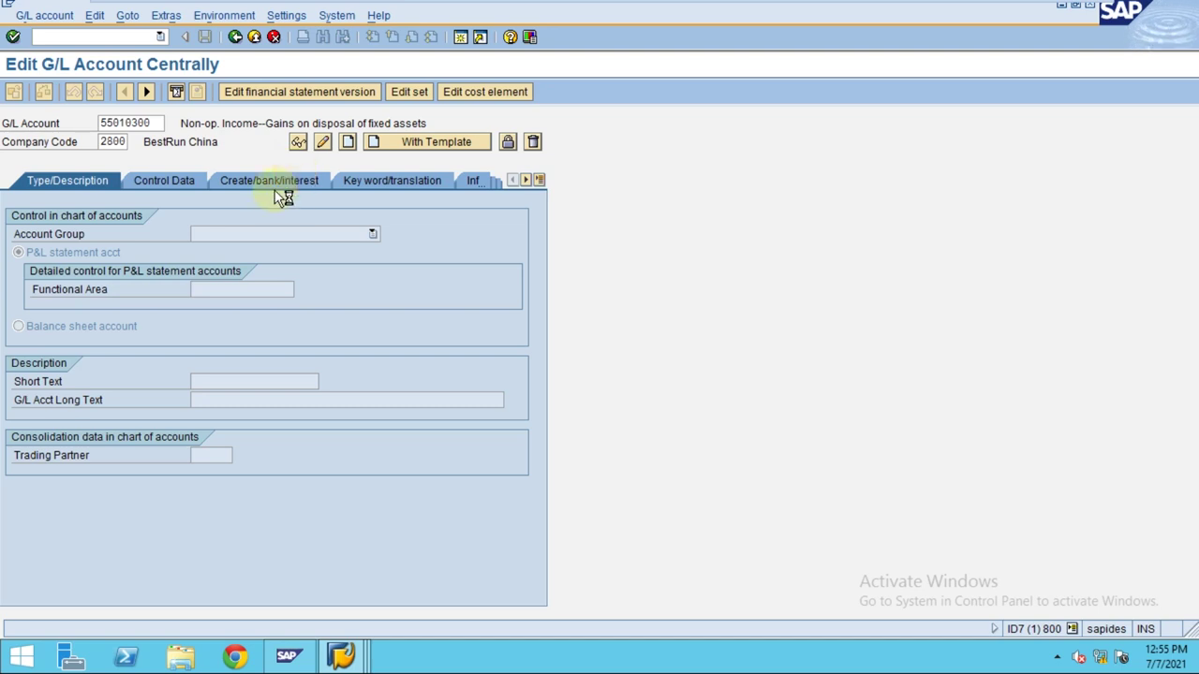
Examine the G/L account's field status group and its description, and return to the account's type and description data.
{"action": "left_click", "coordinate": [249, 183]}
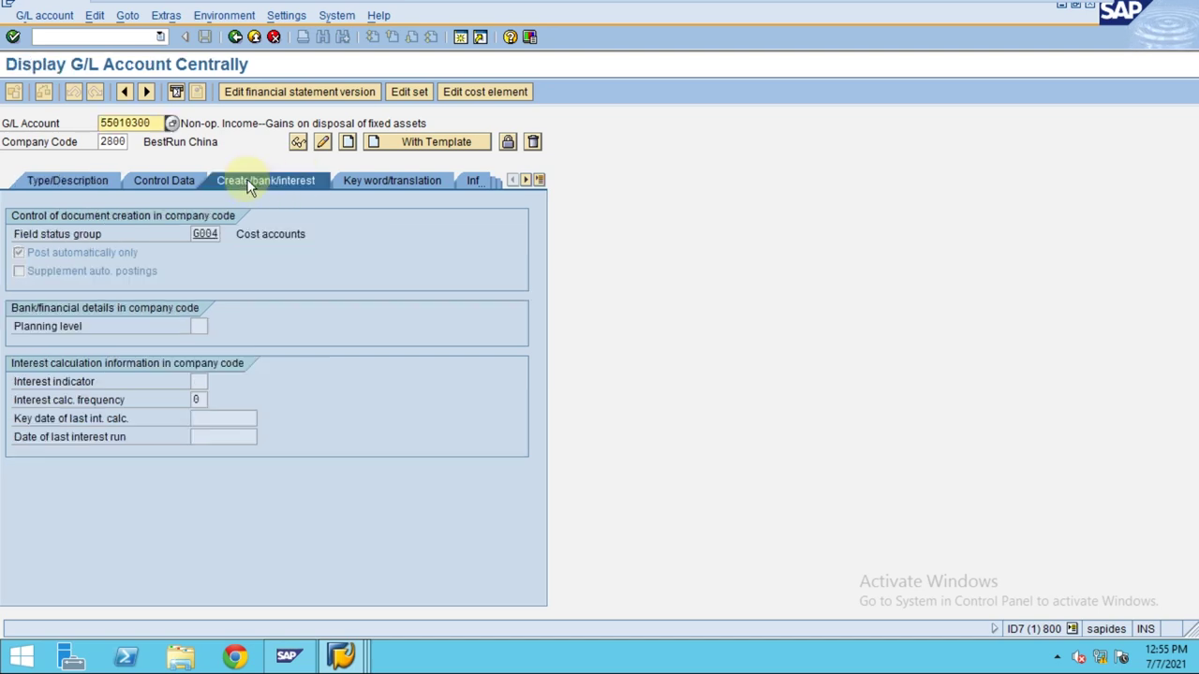
{"action": "left_click", "coordinate": [193, 235]}
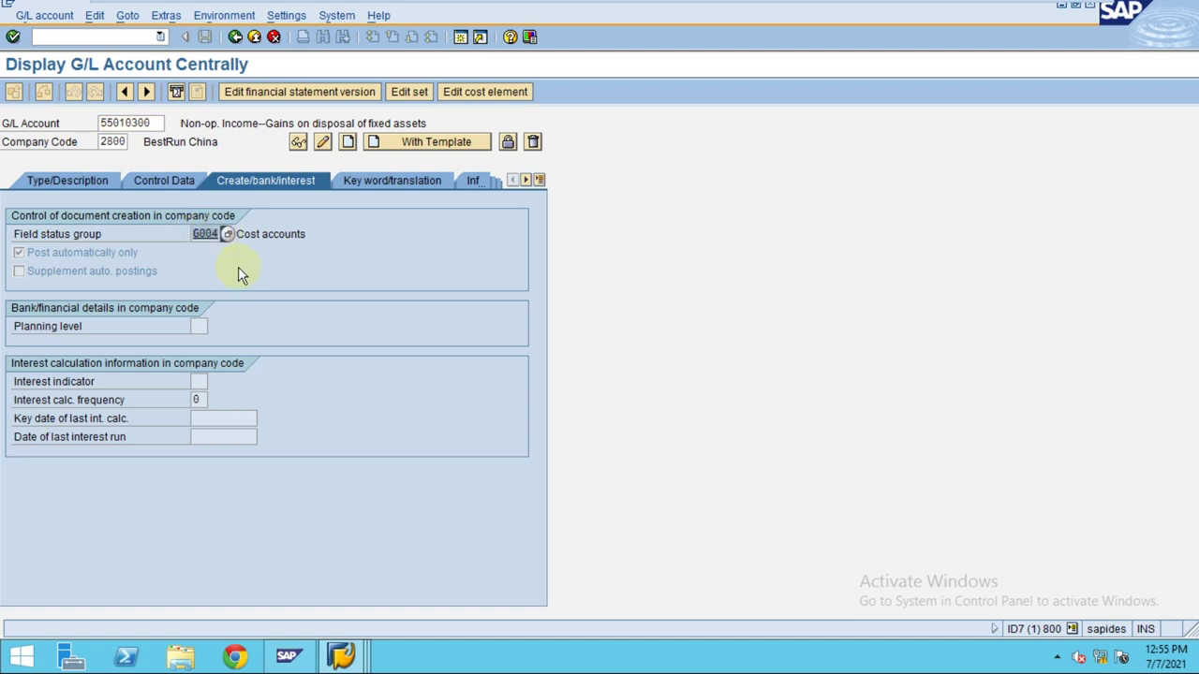
{"action": "left_click", "coordinate": [249, 235]}
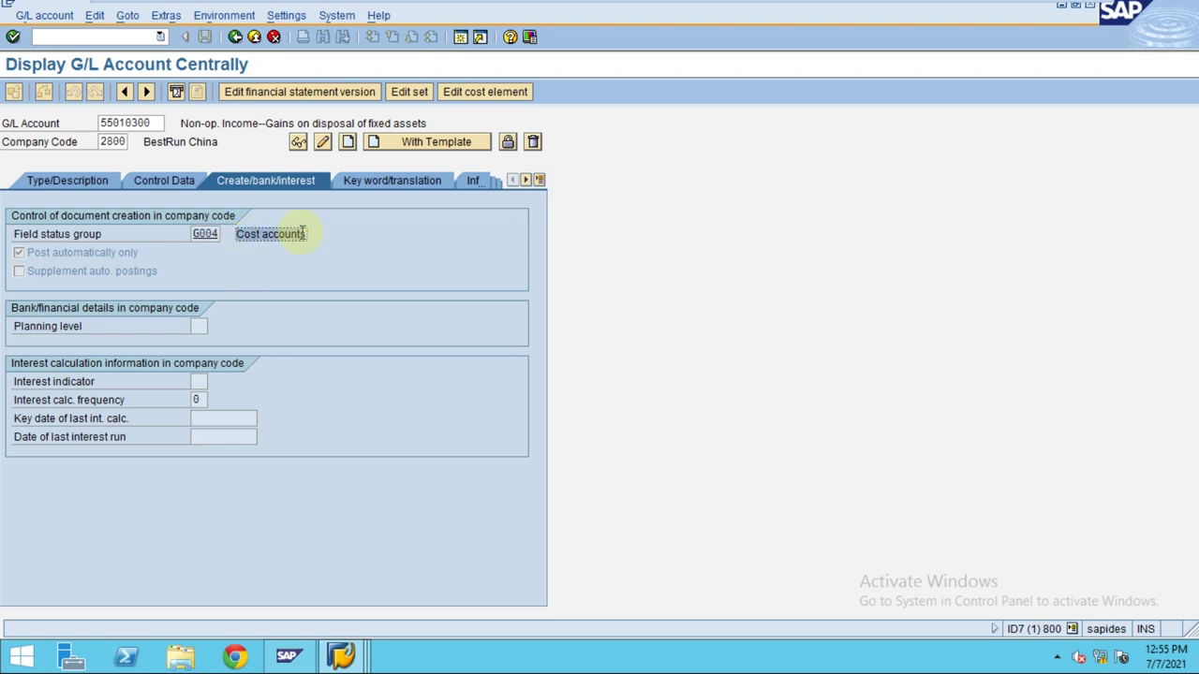
{"action": "left_click", "coordinate": [86, 178]}
Switch back to the asset sale session and examine the posting message.
{"action": "left_click", "coordinate": [340, 658]}
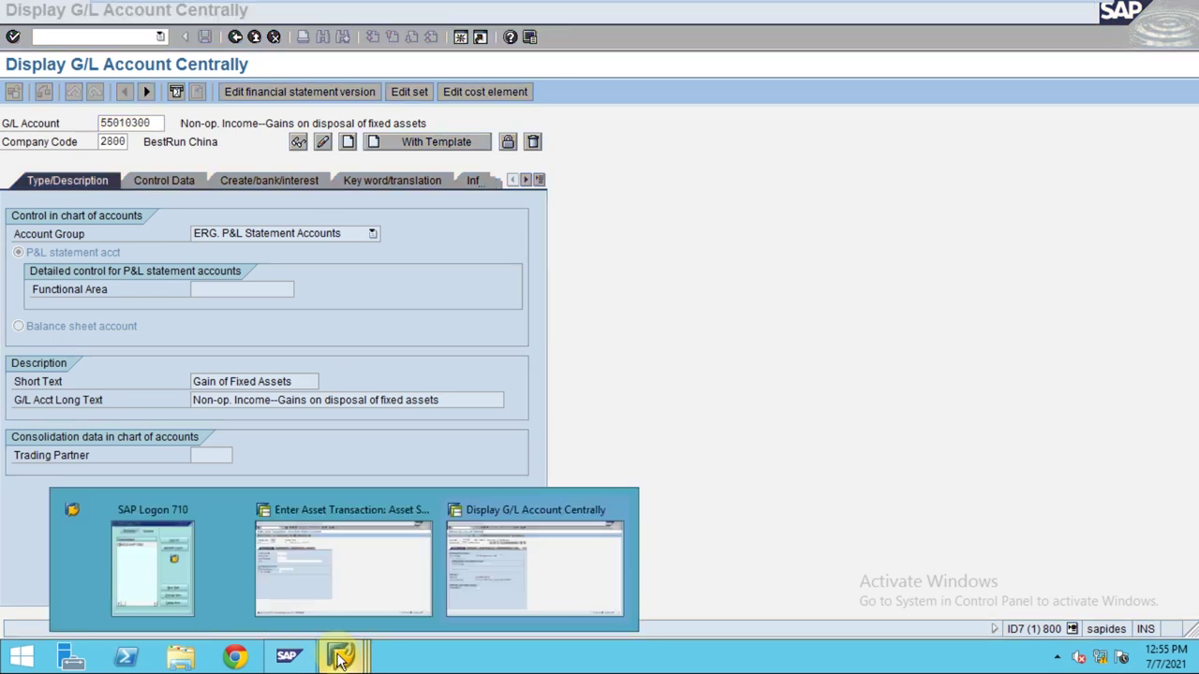
{"action": "left_click", "coordinate": [350, 575]}
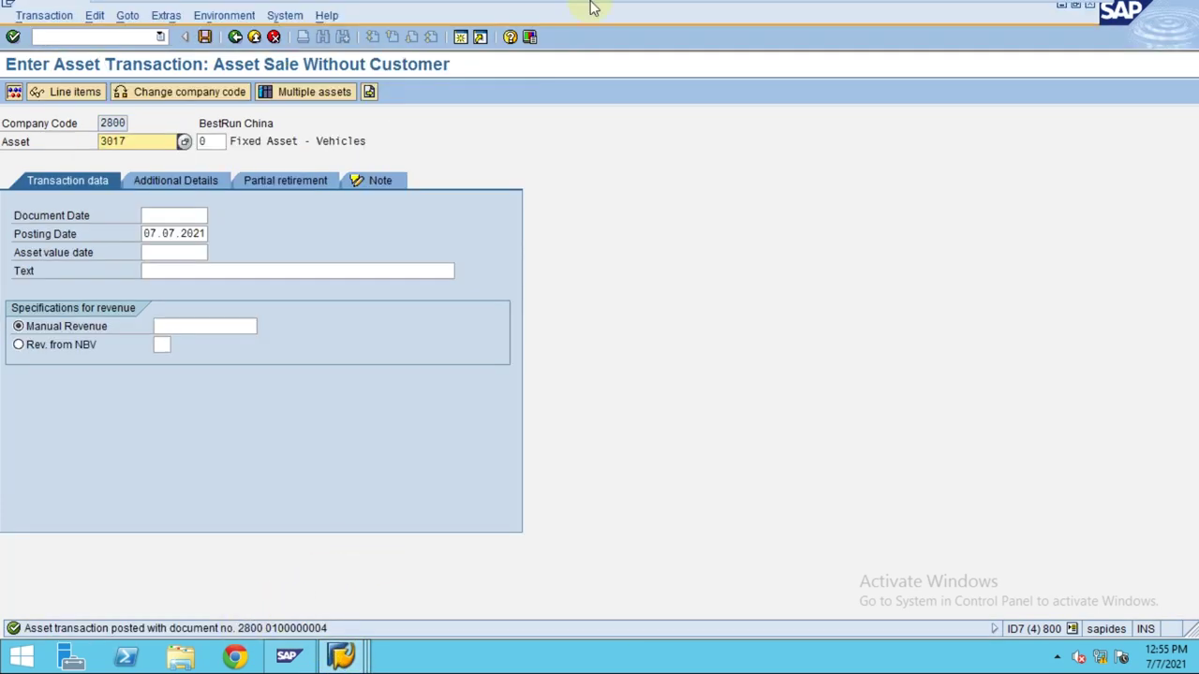
{"action": "mouse_move", "coordinate": [592, 7]}
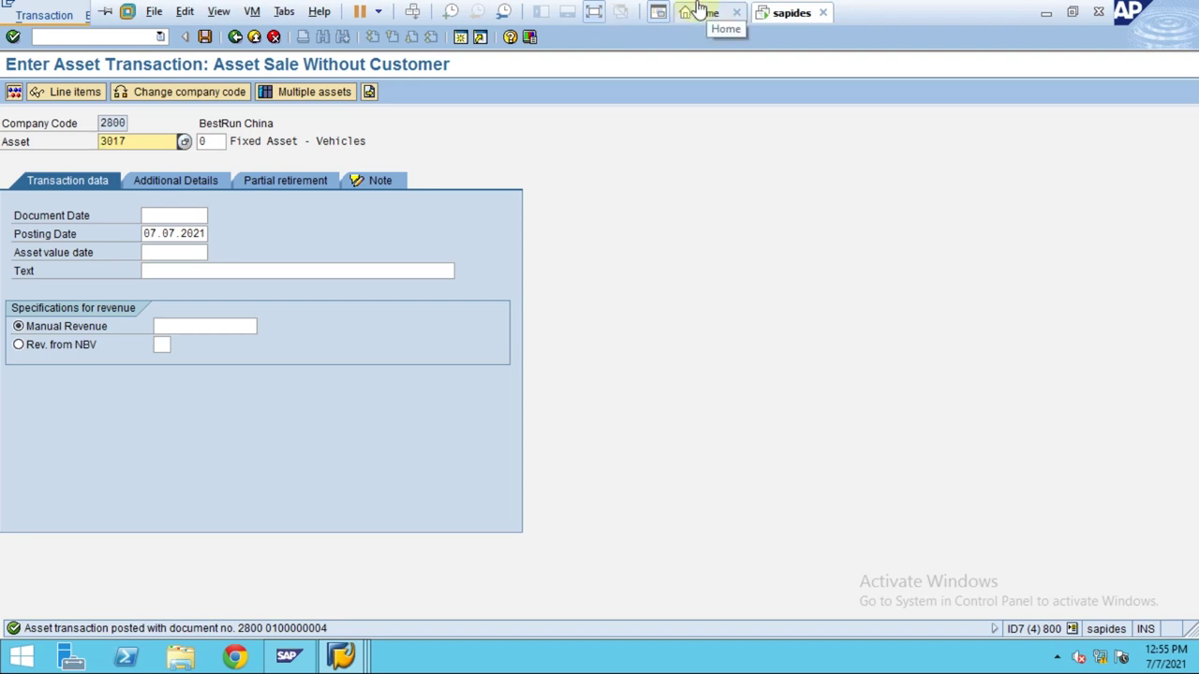
{"action": "left_click", "coordinate": [760, 10]}
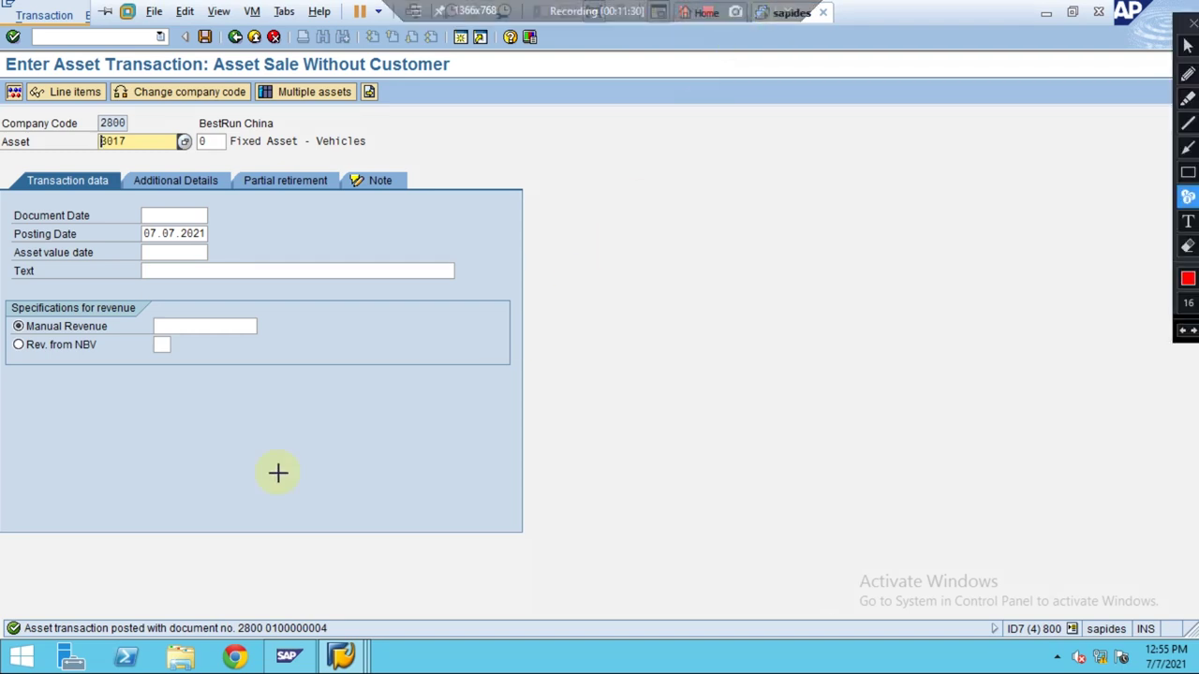
{"action": "left_click", "coordinate": [1187, 172]}
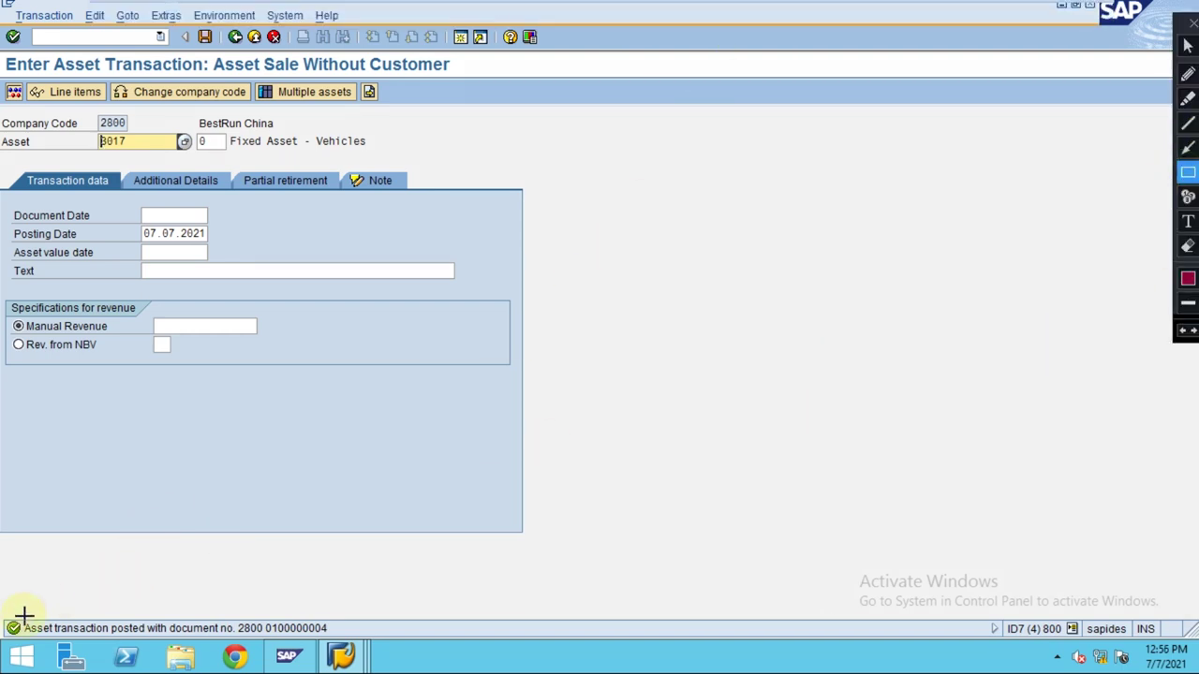
{"action": "mouse_move", "coordinate": [4, 611]}
{"action": "left_mouse_down"}
{"action": "mouse_move", "coordinate": [49, 642]}
{"action": "mouse_move", "coordinate": [338, 645]}
{"action": "left_mouse_up"}
{"action": "key", "text": "Escape"}
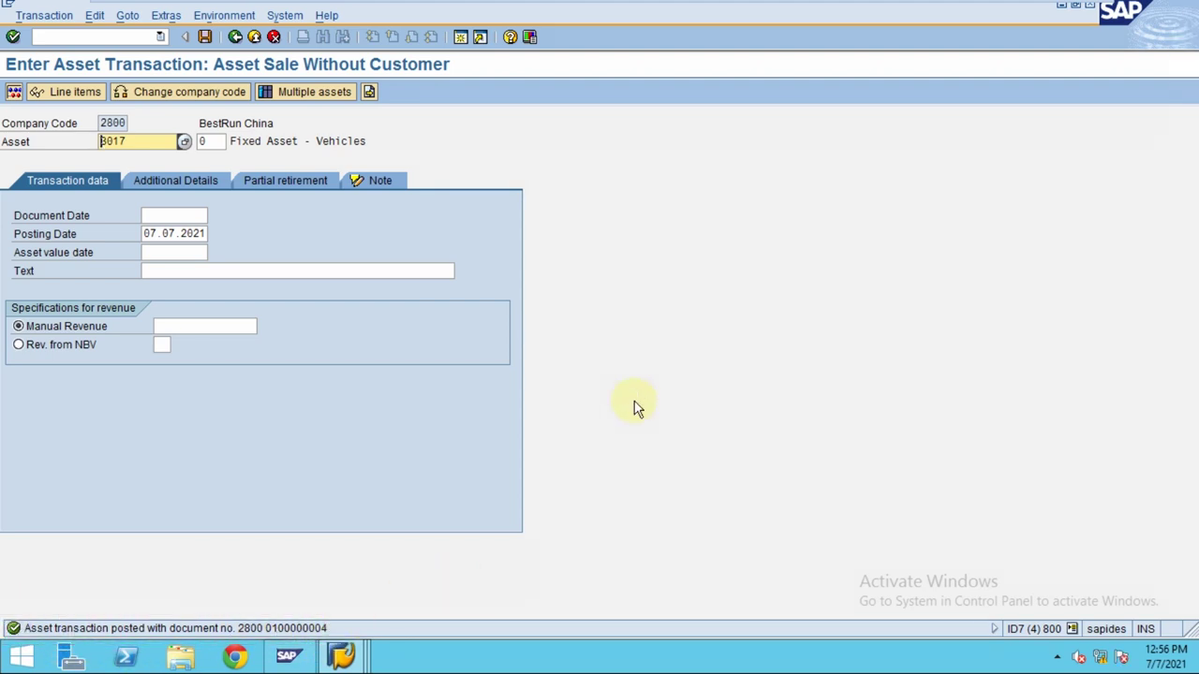
Leave the asset sale transaction and return to SAP Easy Access, confirming the loss of the unsaved entry.
{"action": "left_click", "coordinate": [44, 15]}
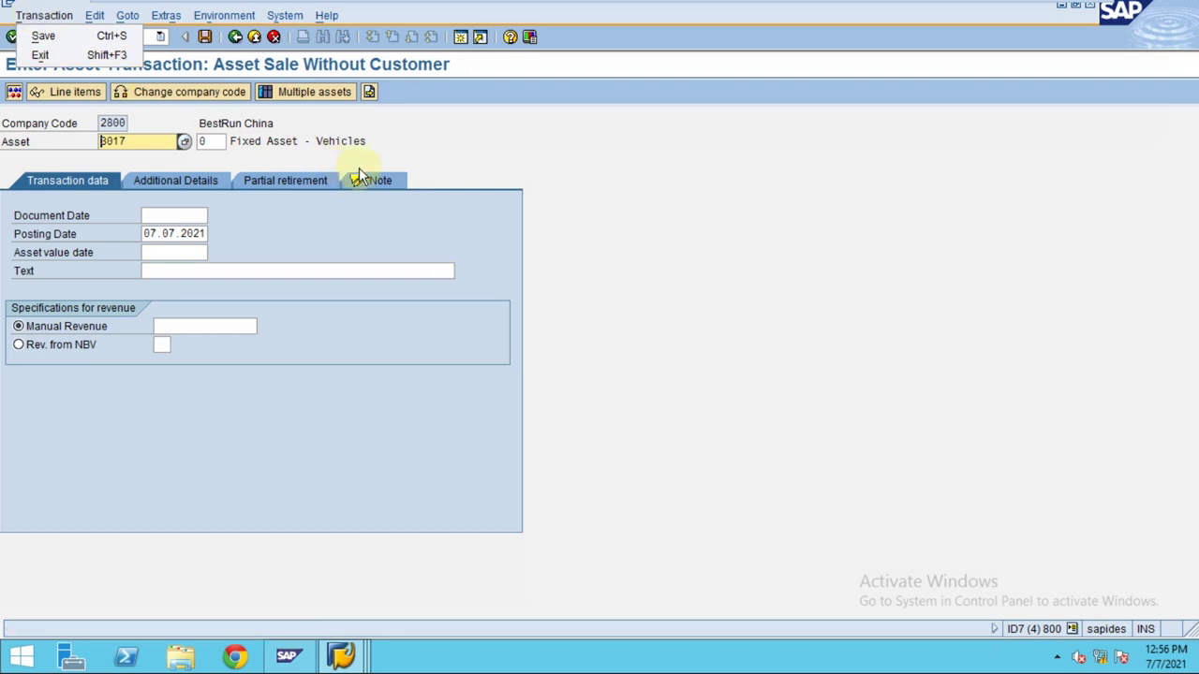
{"action": "left_click", "coordinate": [475, 154]}
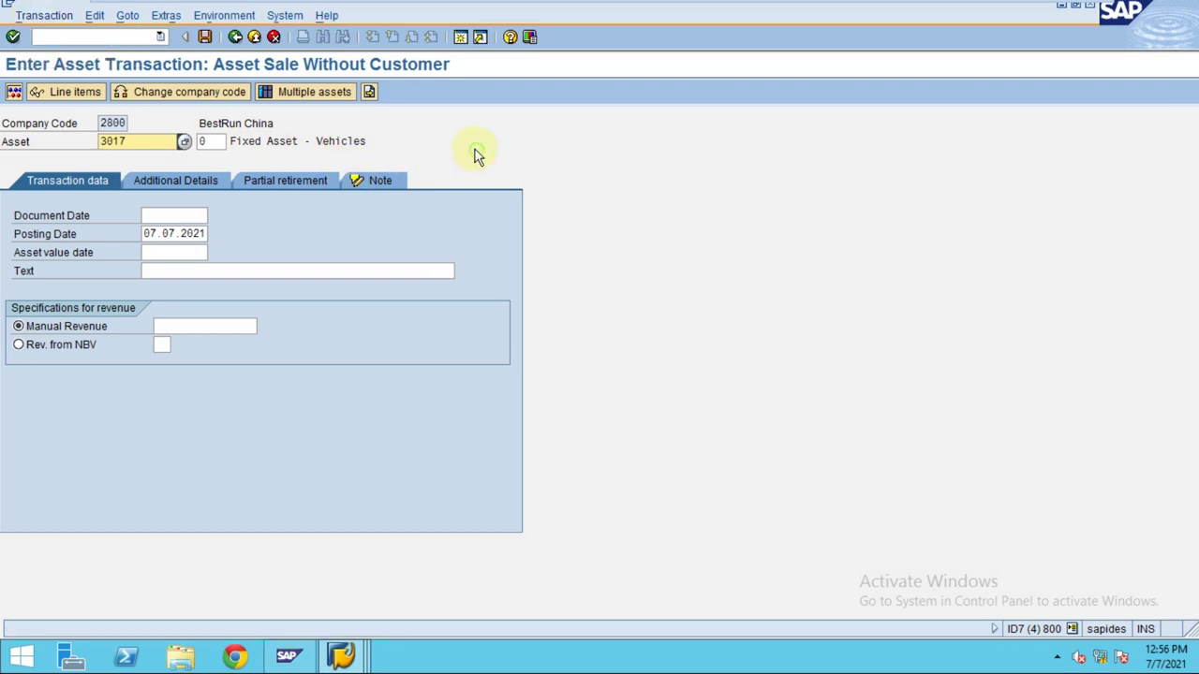
{"action": "left_click", "coordinate": [236, 37]}
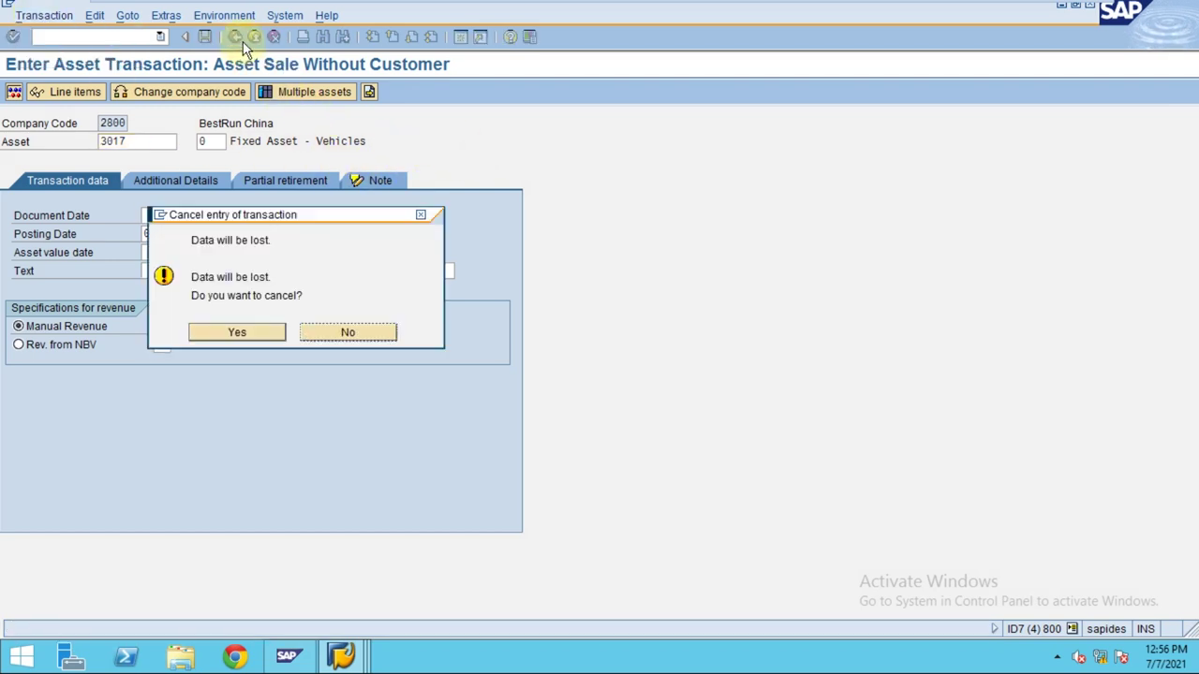
{"action": "left_click", "coordinate": [223, 332]}
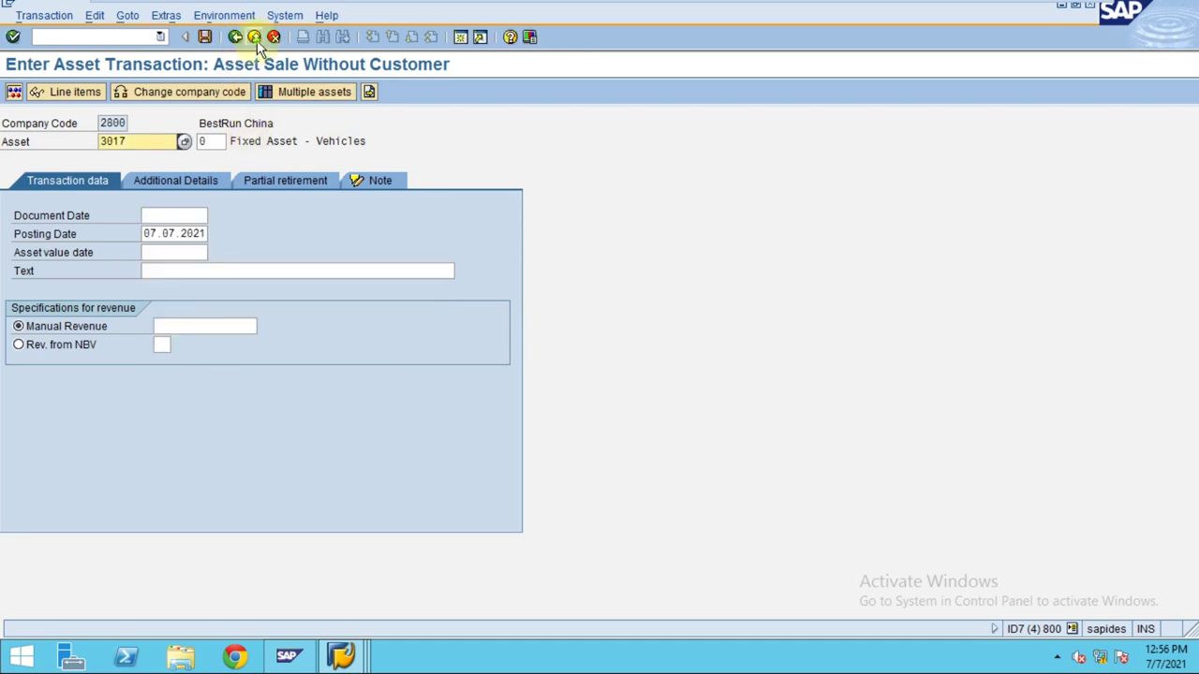
{"action": "left_click", "coordinate": [254, 38]}
{"action": "left_click", "coordinate": [216, 333]}
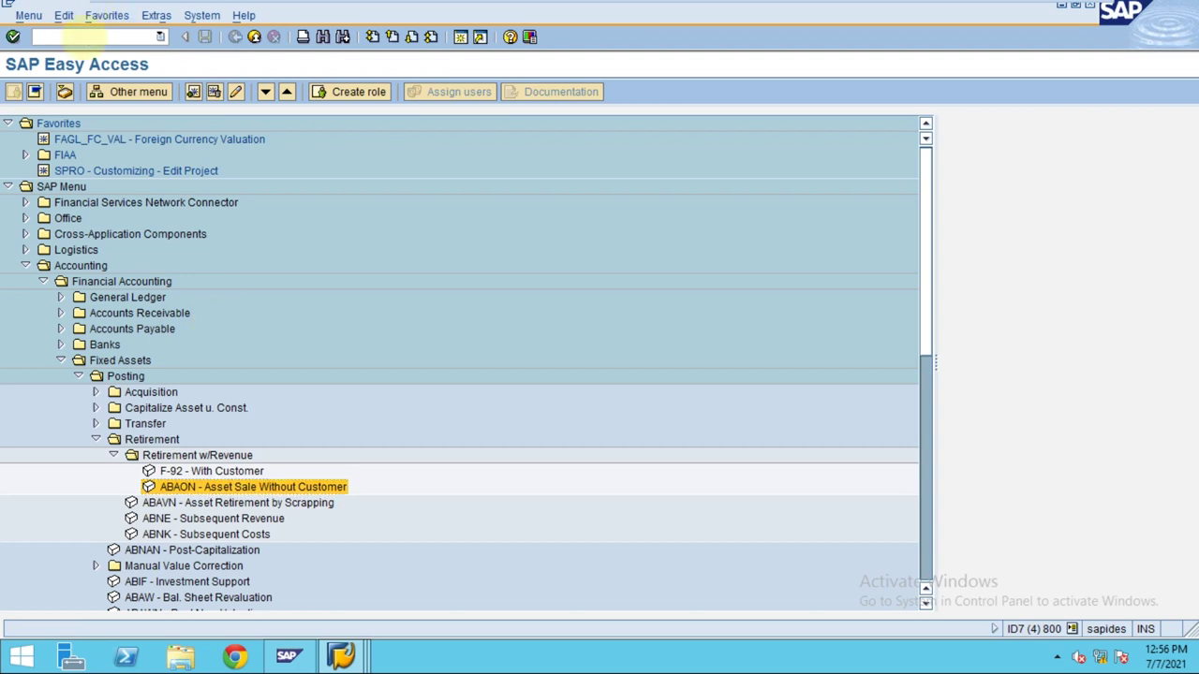
List the documents of asset 3017 for fiscal year 2020 and open the 15.06.2020 retirement's accounting document to review its reference.
{"action": "key", "text": "Return"}
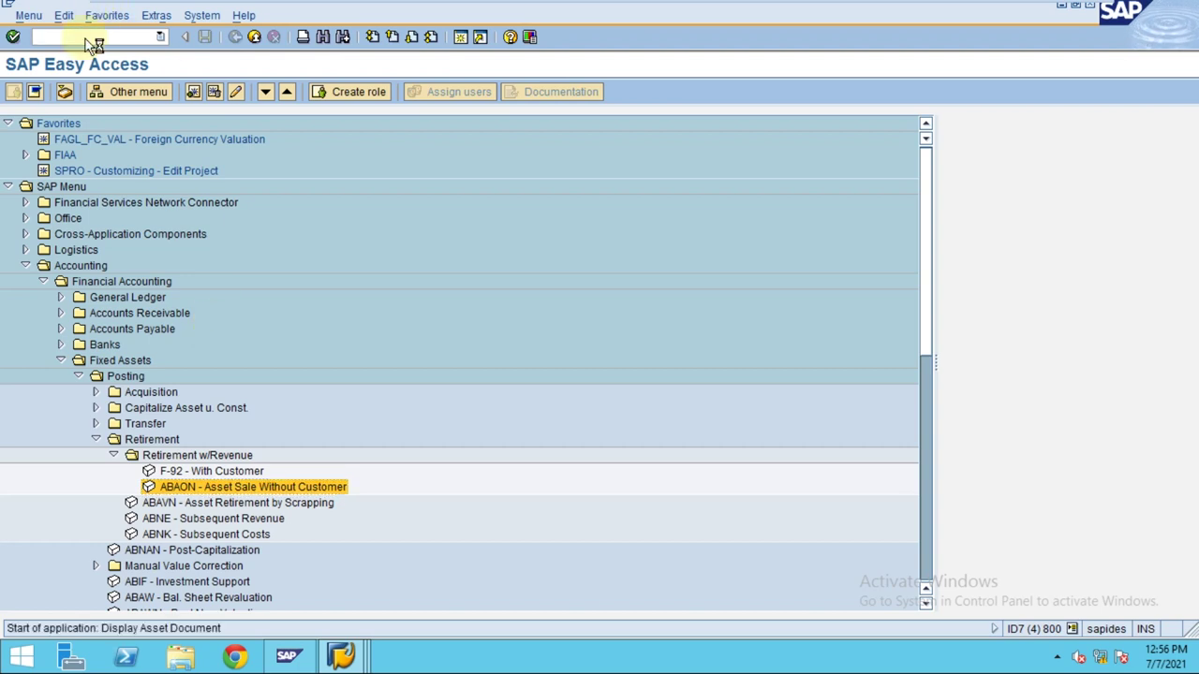
{"action": "key", "text": "Return"}
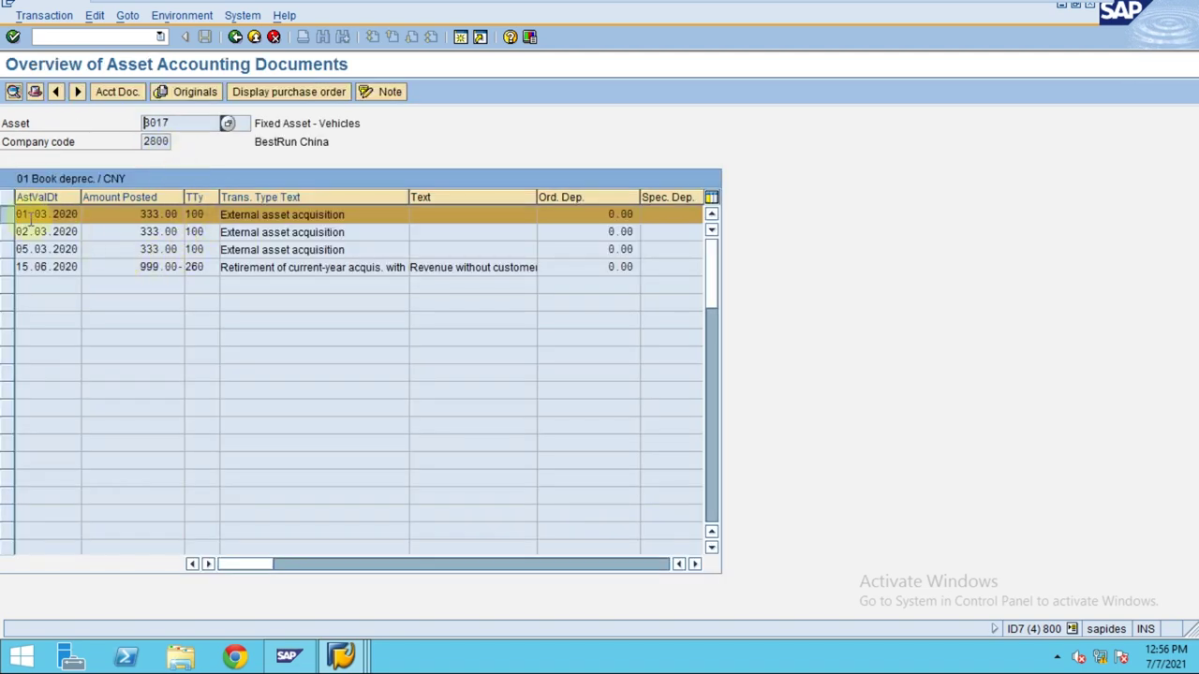
{"action": "left_click", "coordinate": [17, 268]}
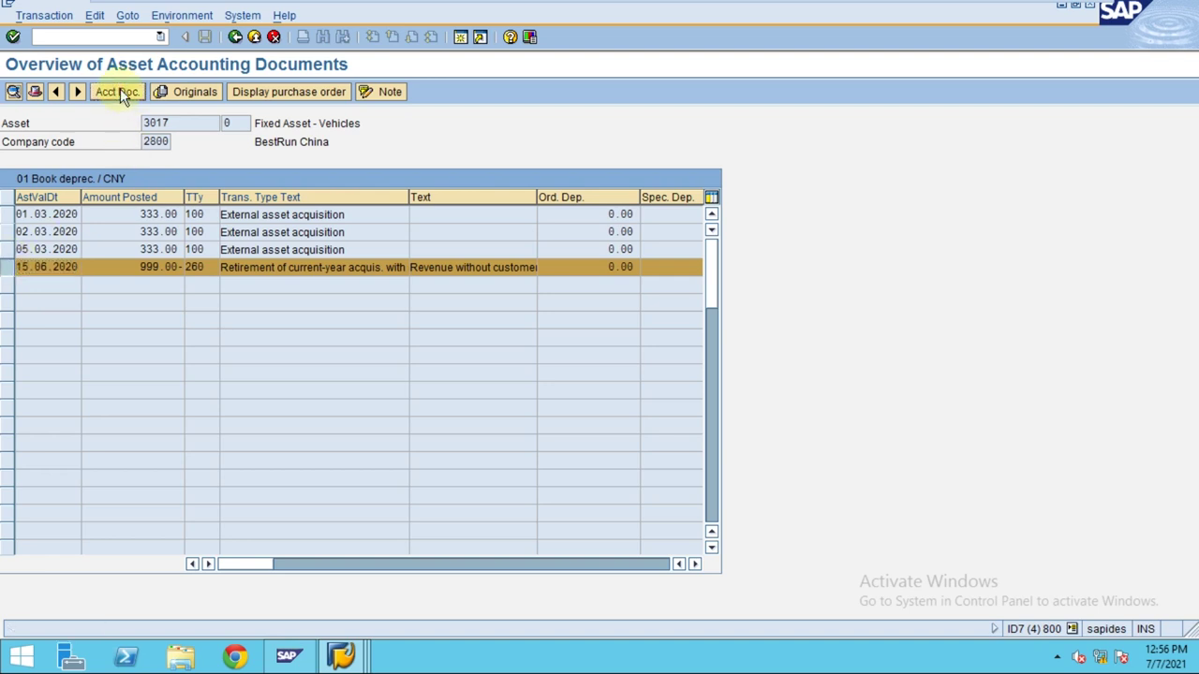
{"action": "left_click", "coordinate": [120, 91]}
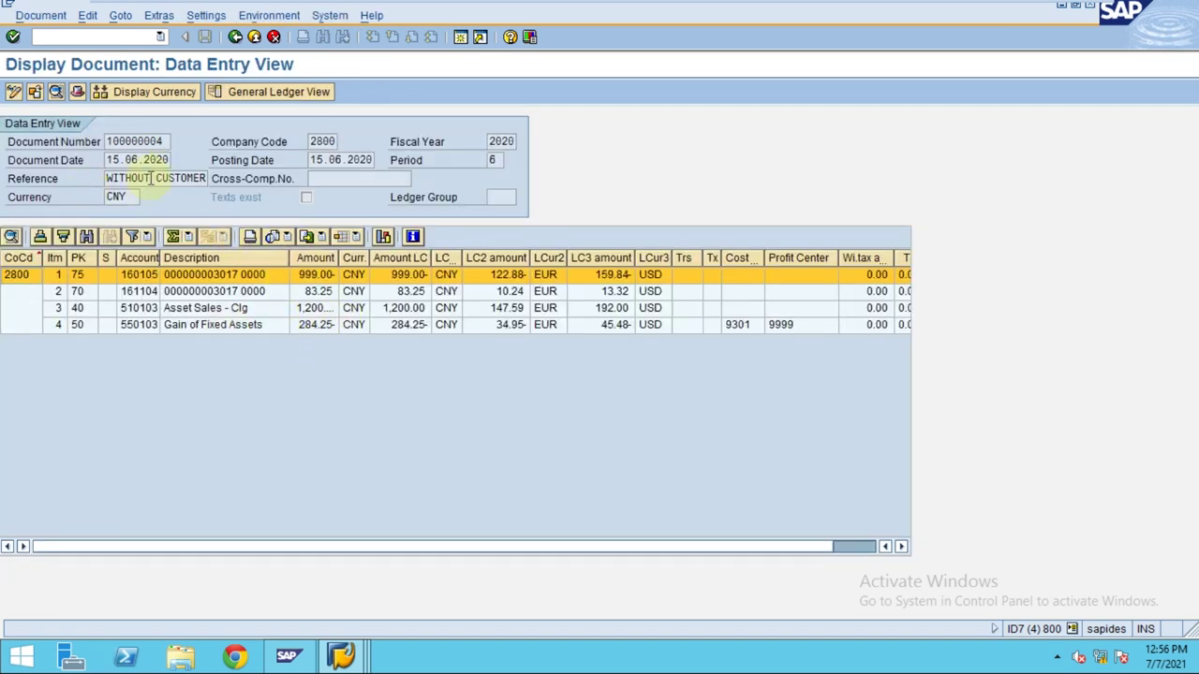
{"action": "left_click_drag", "start_coordinate": [106, 178], "coordinate": [238, 178]}
Close the accounting document and the asset document overview, returning to SAP Easy Access.
{"action": "left_click", "coordinate": [235, 36]}
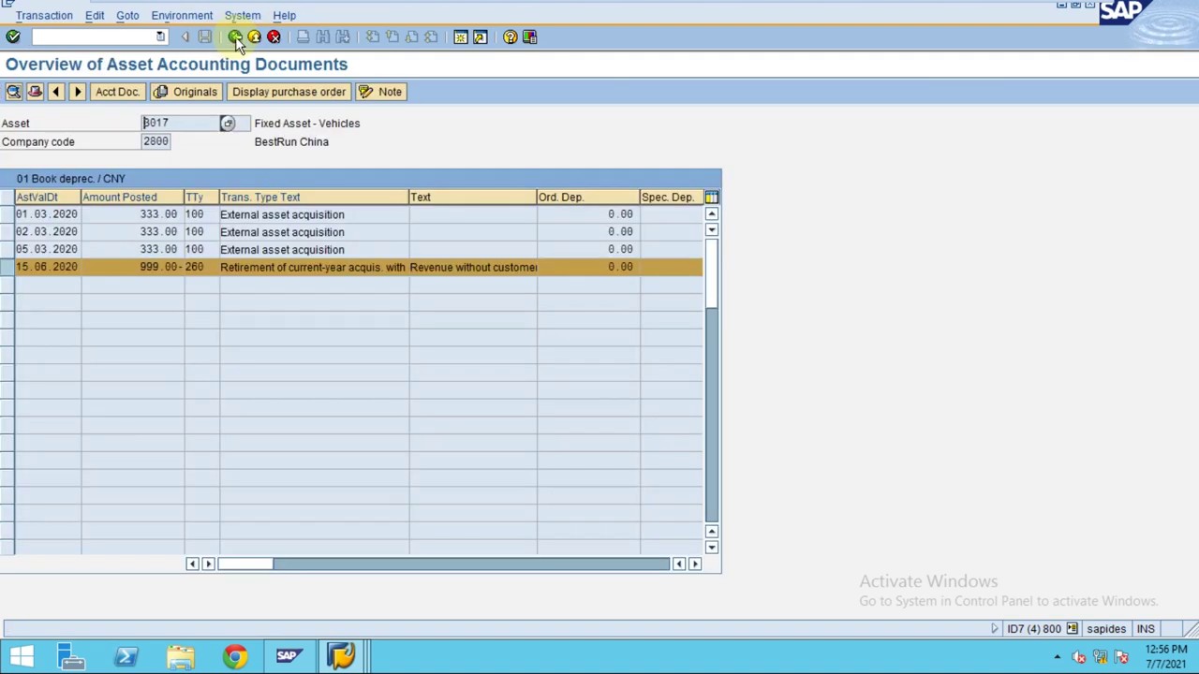
{"action": "left_click", "coordinate": [235, 37]}
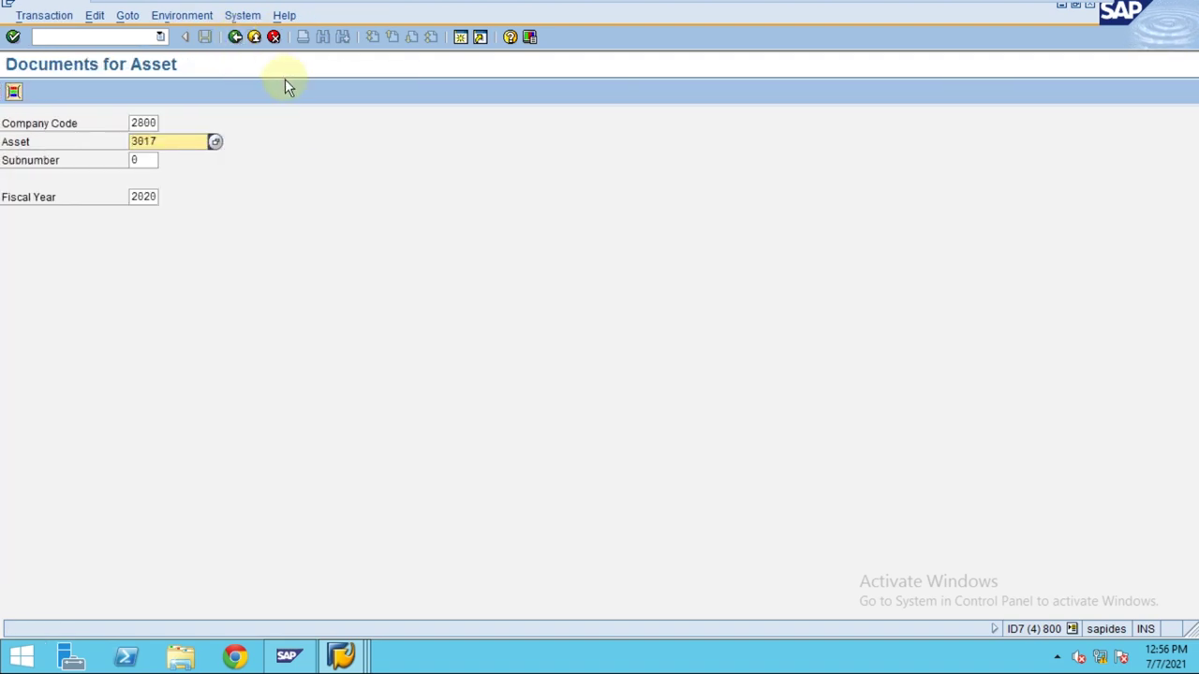
{"action": "left_click", "coordinate": [235, 37]}
{"action": "mouse_move", "coordinate": [689, 9]}
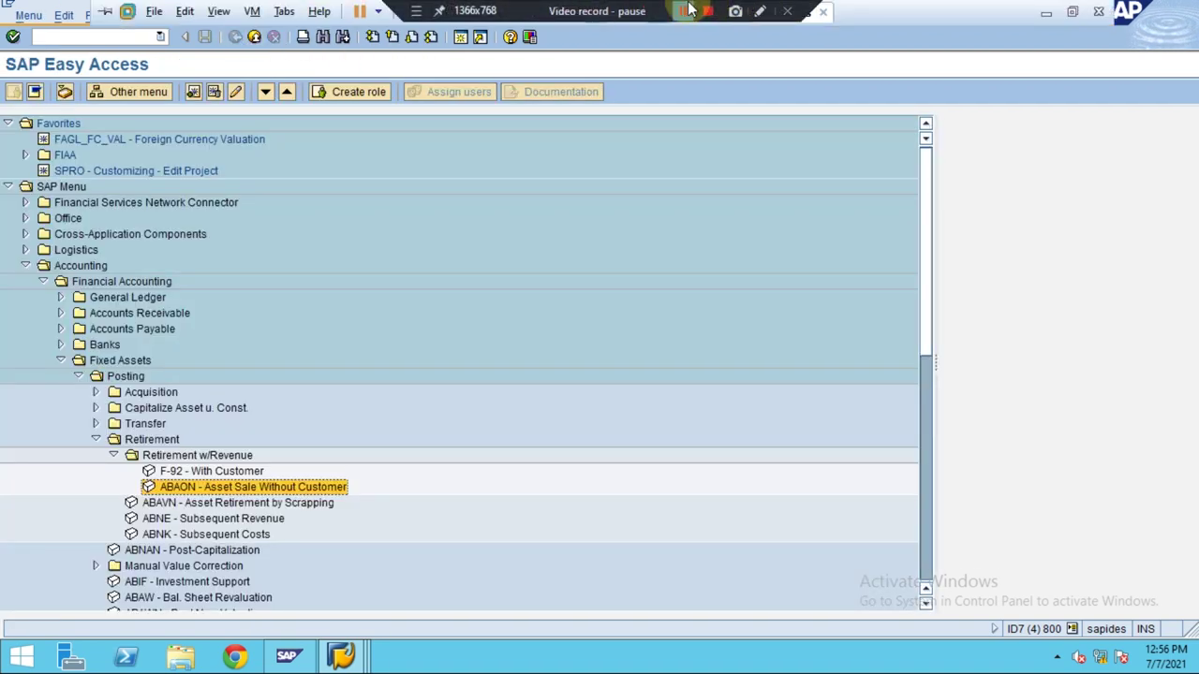